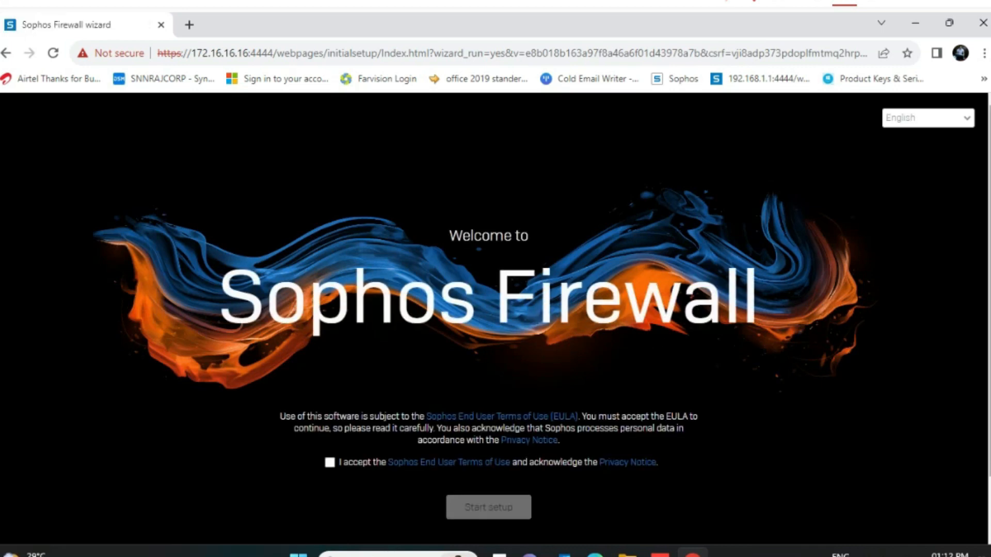
# Accept the end-user license agreement and start the setup wizard
pyautogui.click(330, 463)
pyautogui.click(482, 512)
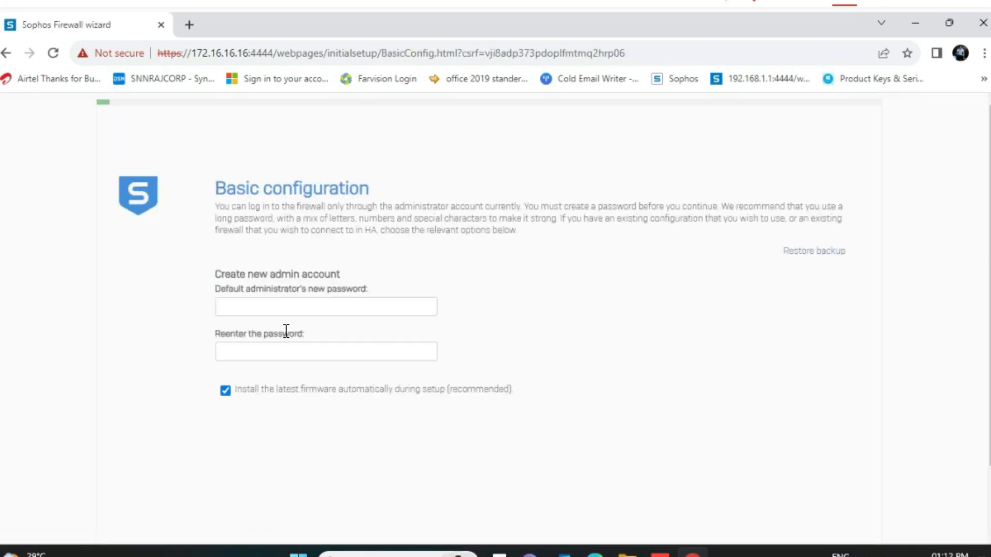
# Enter and confirm the new admin password, then continue to the internet connection step
pyautogui.click(256, 306)
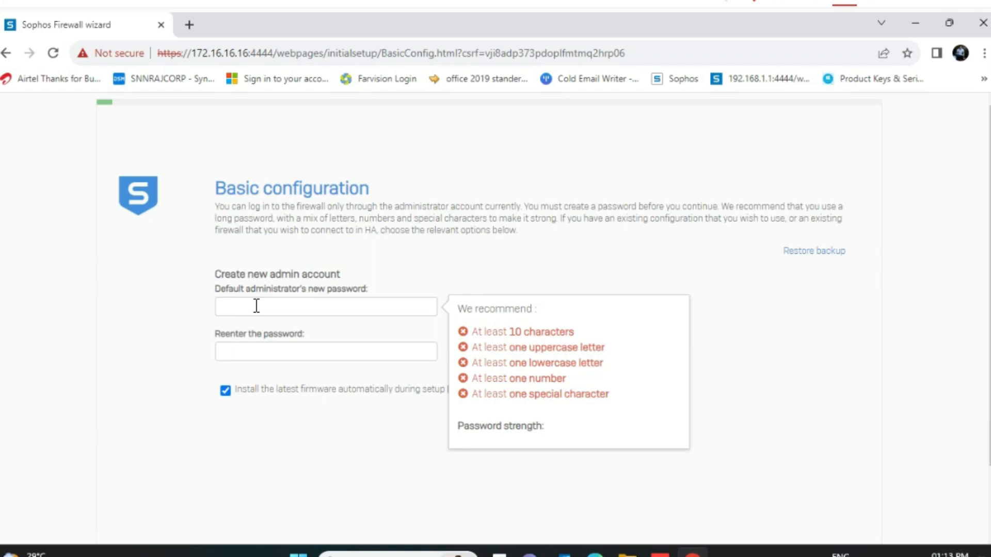
pyautogui.write('••••••')
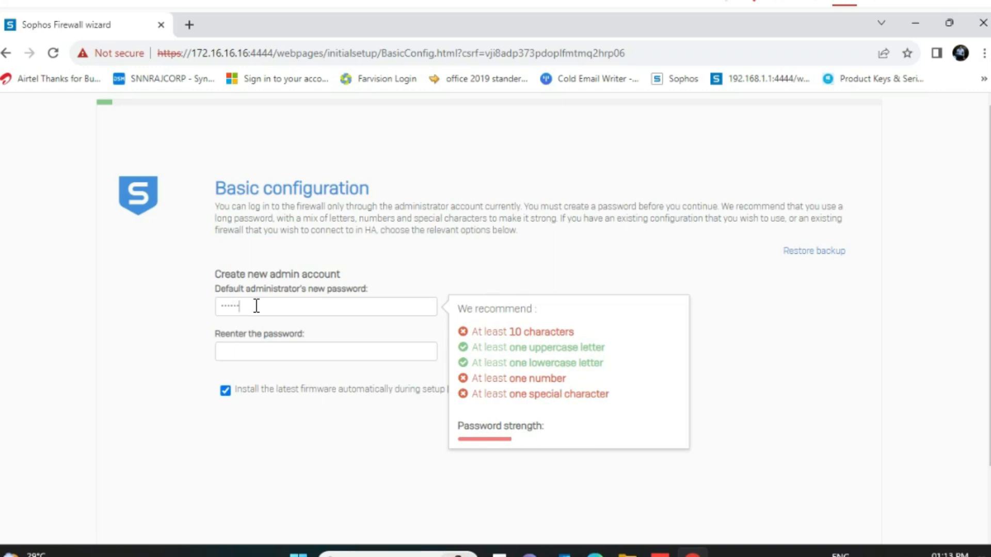
pyautogui.write('••••')
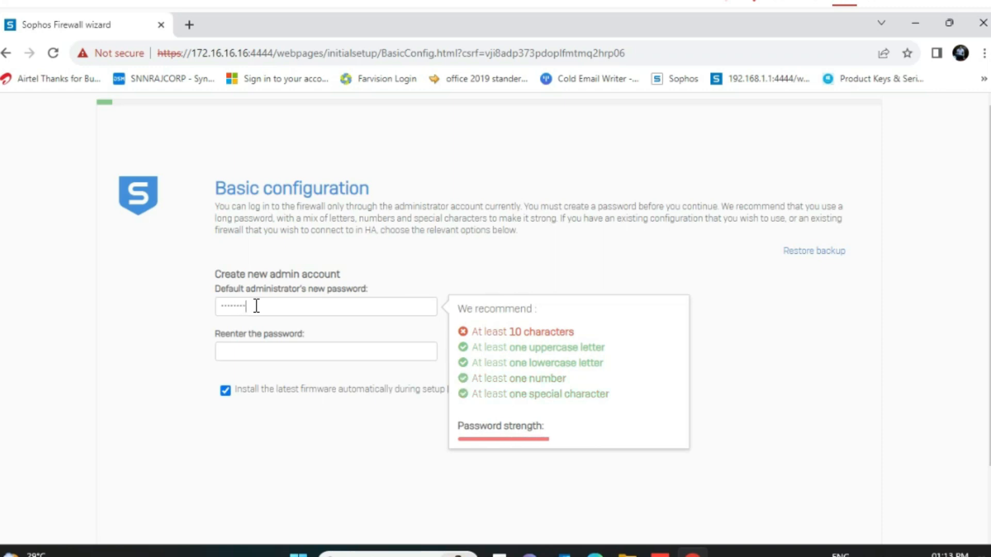
pyautogui.write('•')
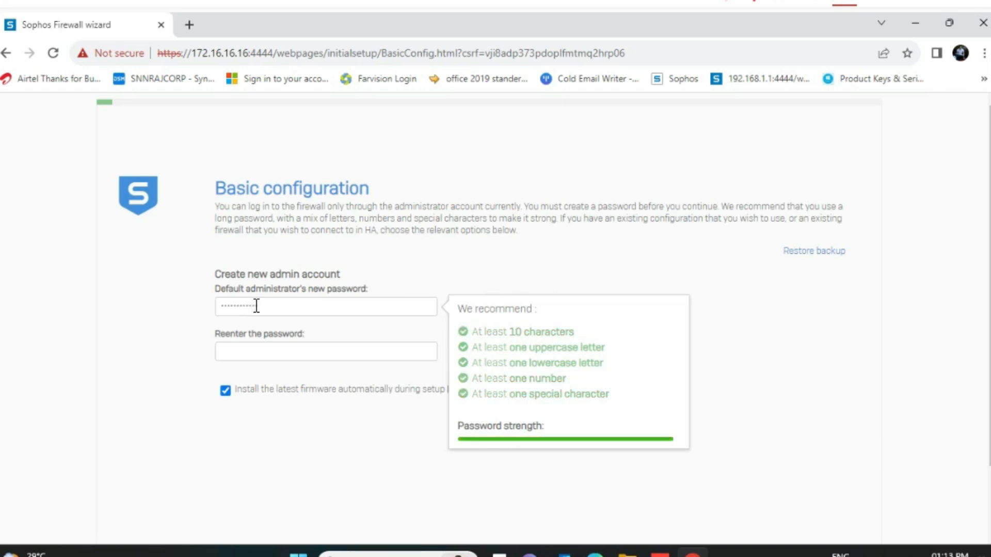
pyautogui.click(257, 353)
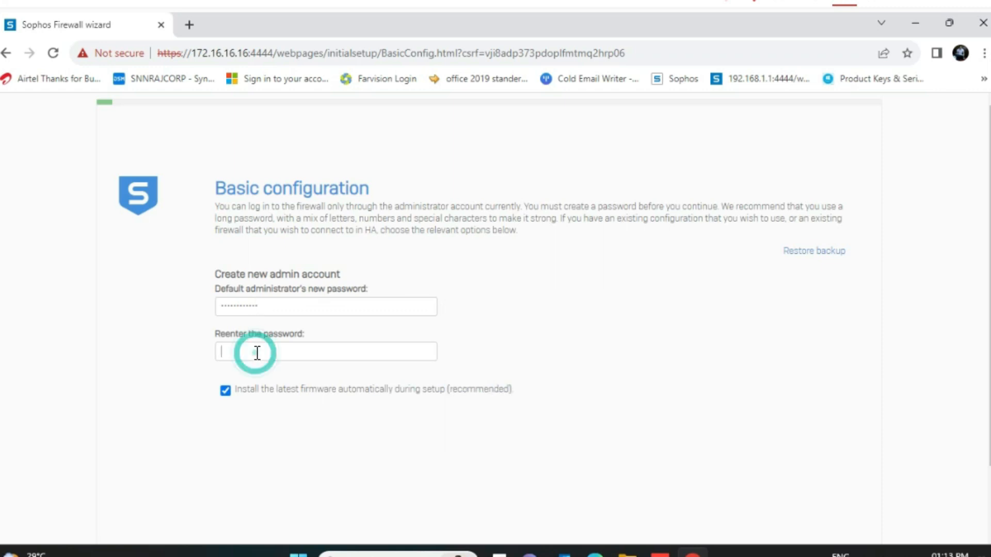
pyautogui.write('••••••••••••')
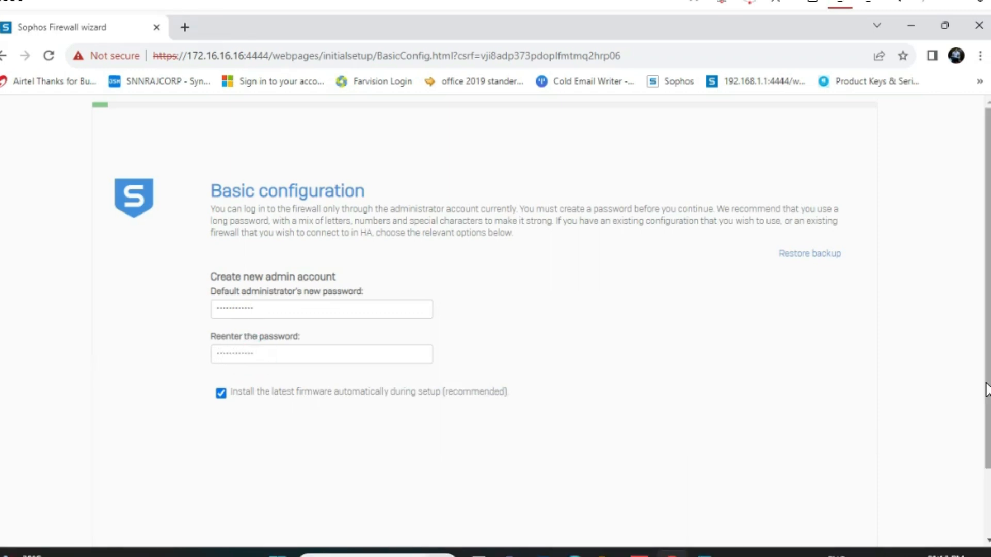
pyautogui.moveTo(986, 390); pyautogui.dragTo(986, 456)
pyautogui.click(784, 511)
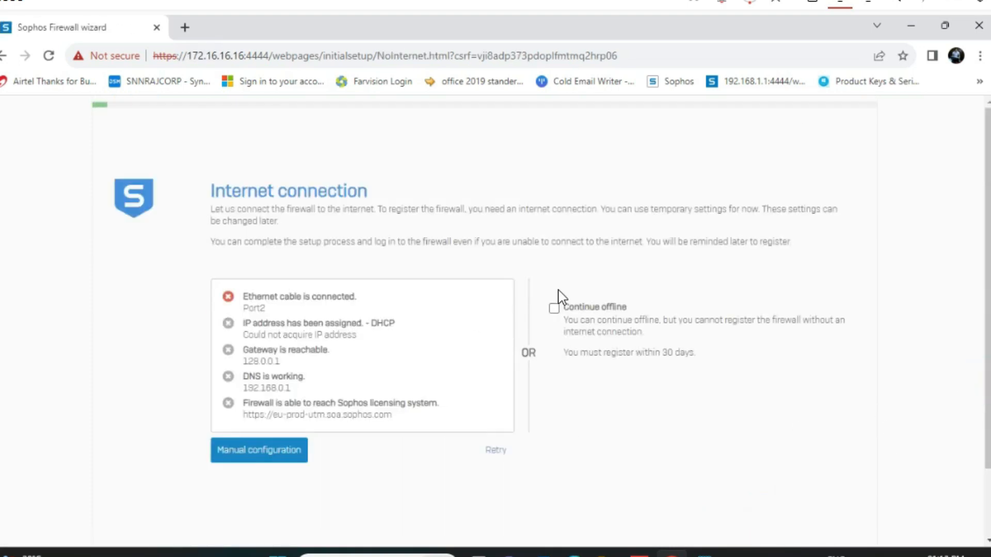
# Choose to continue setup offline without an internet connection
pyautogui.click(554, 308)
pyautogui.scroll(-2, 938, 364)
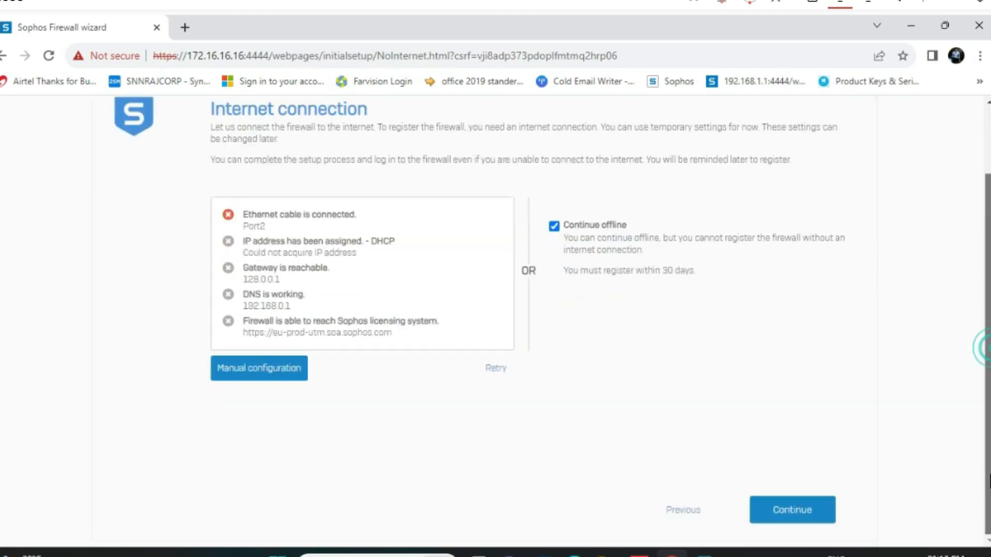
pyautogui.click(812, 512)
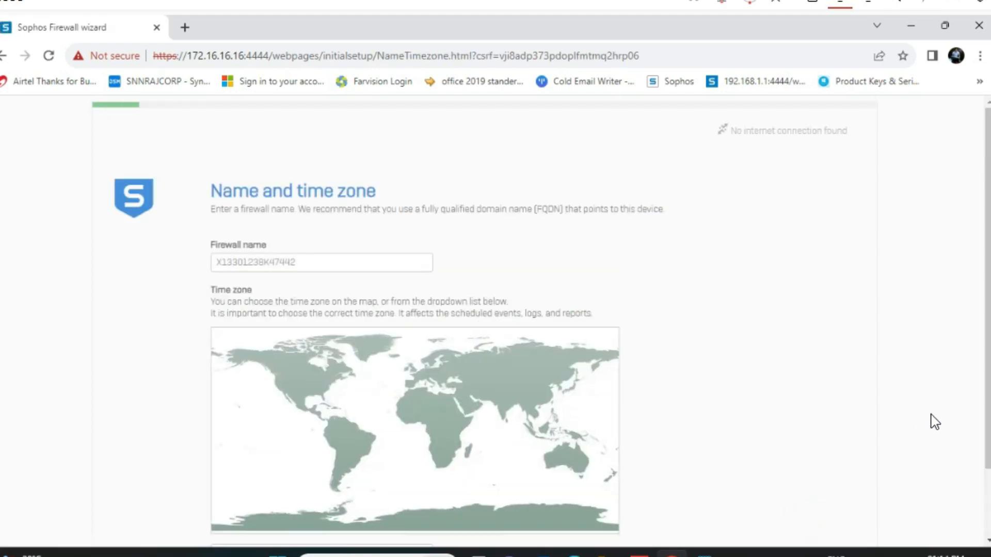
# Set the time zone to Asia/Kolkata and the clock minute to 14, then continue
pyautogui.click(503, 413)
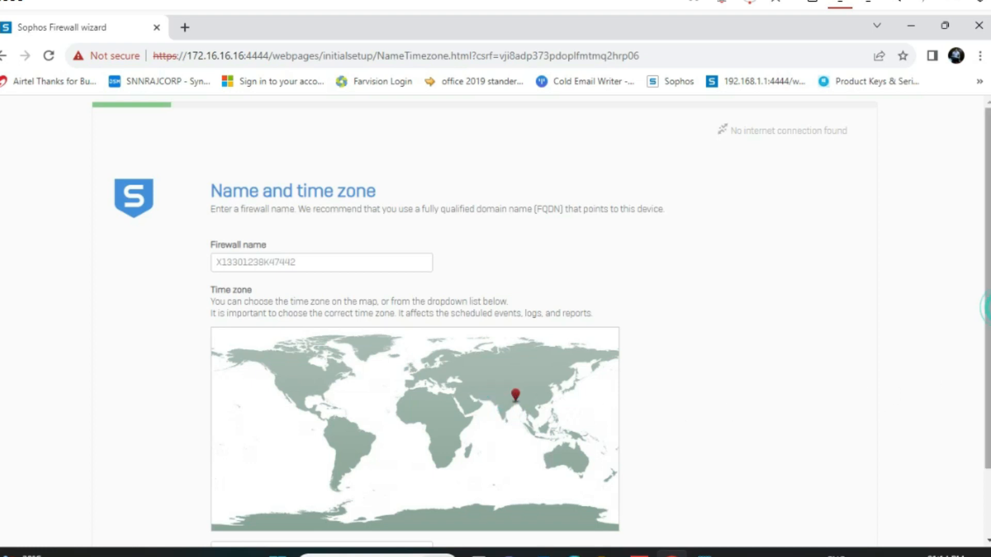
pyautogui.moveTo(983, 360); pyautogui.dragTo(988, 547)
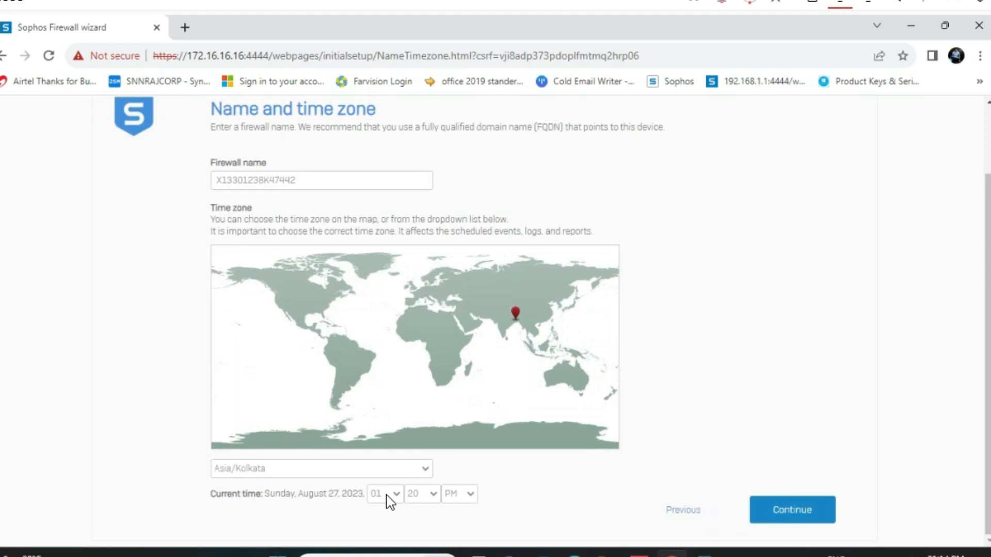
pyautogui.click(432, 497)
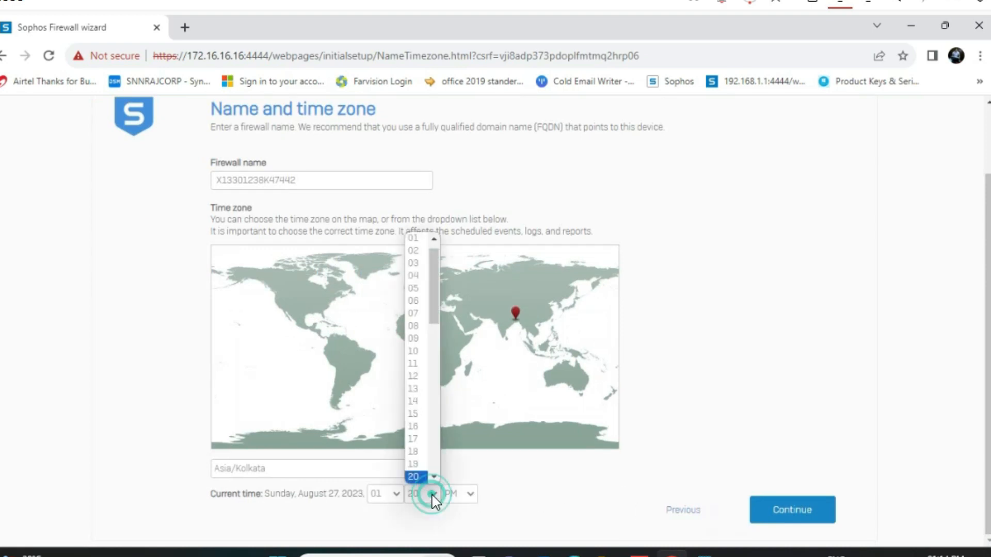
pyautogui.click(414, 402)
pyautogui.click(798, 512)
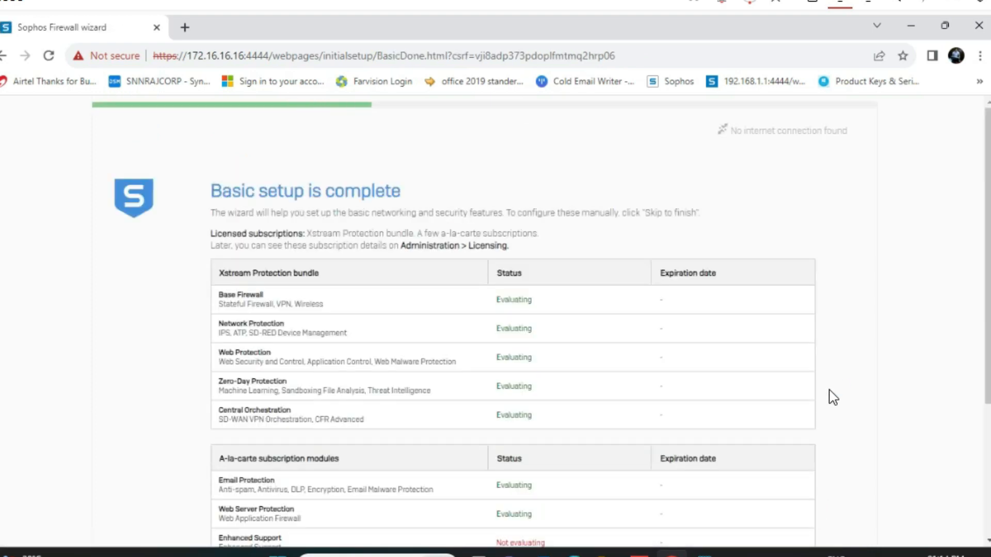
# Accept the subscriptions and the default route-mode LAN 172.16.16.16/24 with DHCP 172.16.16.17–254
pyautogui.scroll(-5, 980, 252)
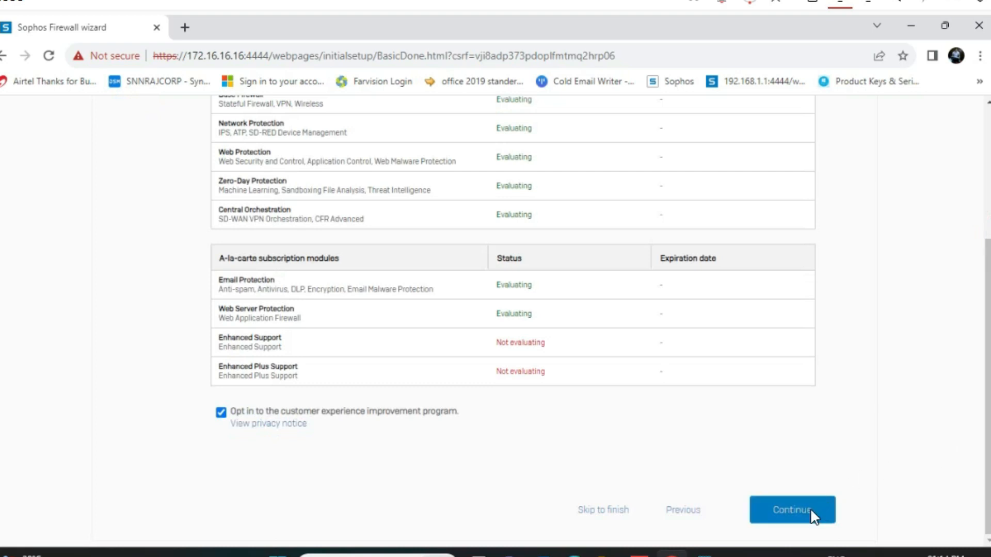
pyautogui.click(811, 509)
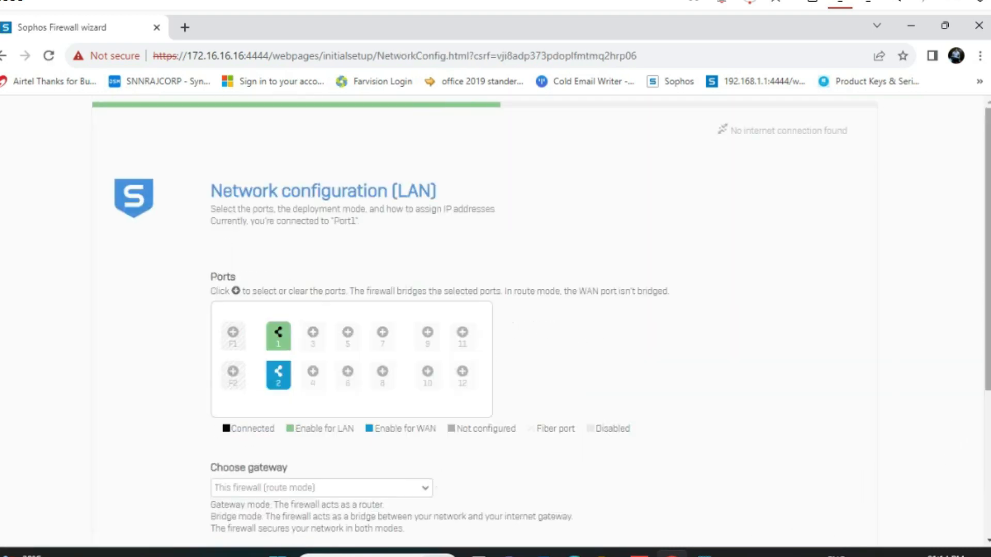
pyautogui.moveTo(988, 220); pyautogui.dragTo(986, 267)
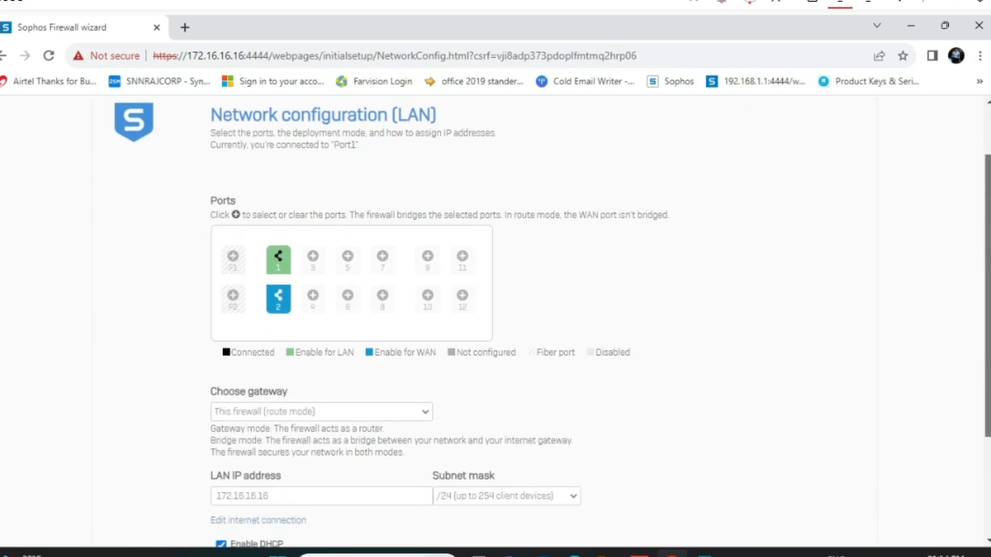
pyautogui.scroll(-3, 598, 320)
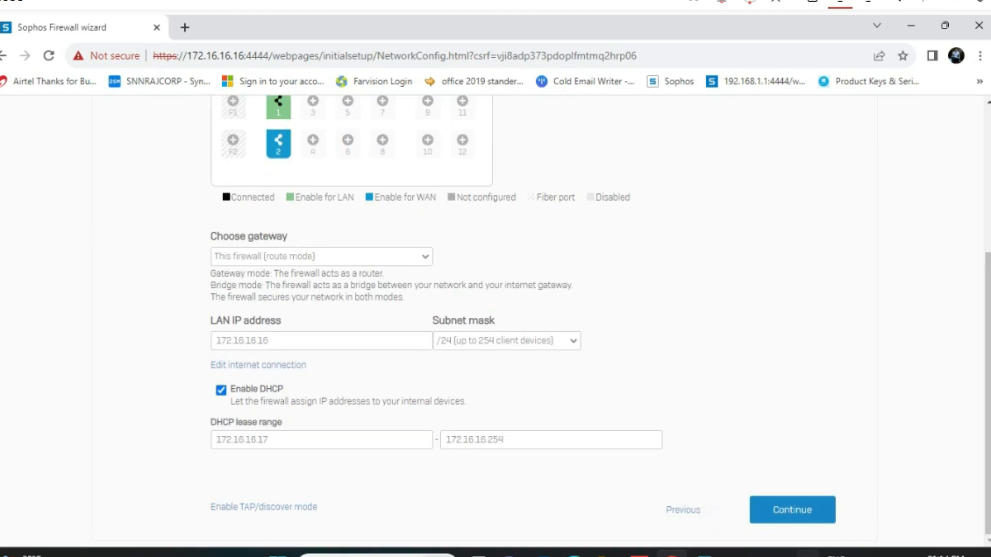
pyautogui.click(781, 521)
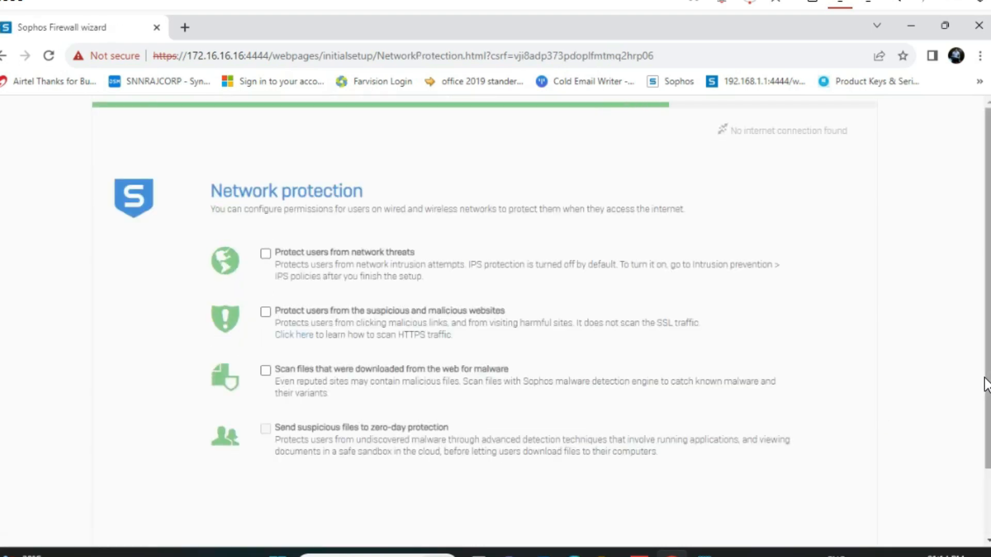
# Leave network protection off and fill in the notification e-mail and backup encryption password
pyautogui.scroll(-2, 983, 392)
pyautogui.click(808, 518)
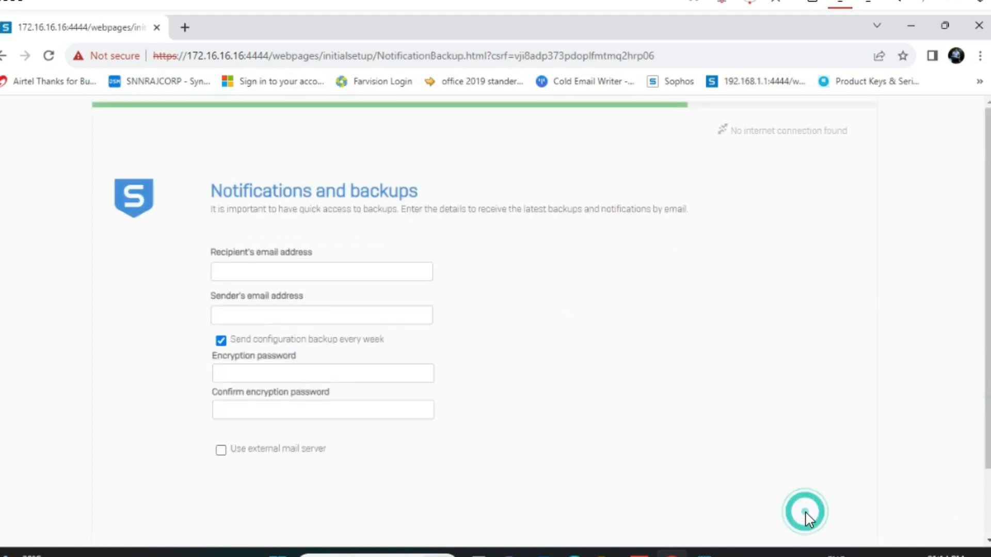
pyautogui.click(259, 269)
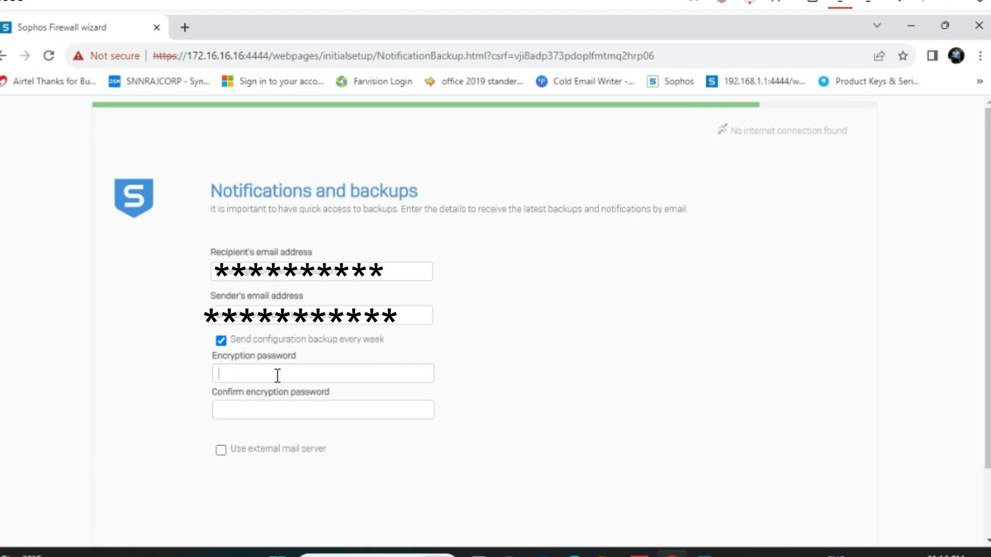
pyautogui.write('******')
pyautogui.write('******')
pyautogui.click(257, 407)
pyautogui.write('************')
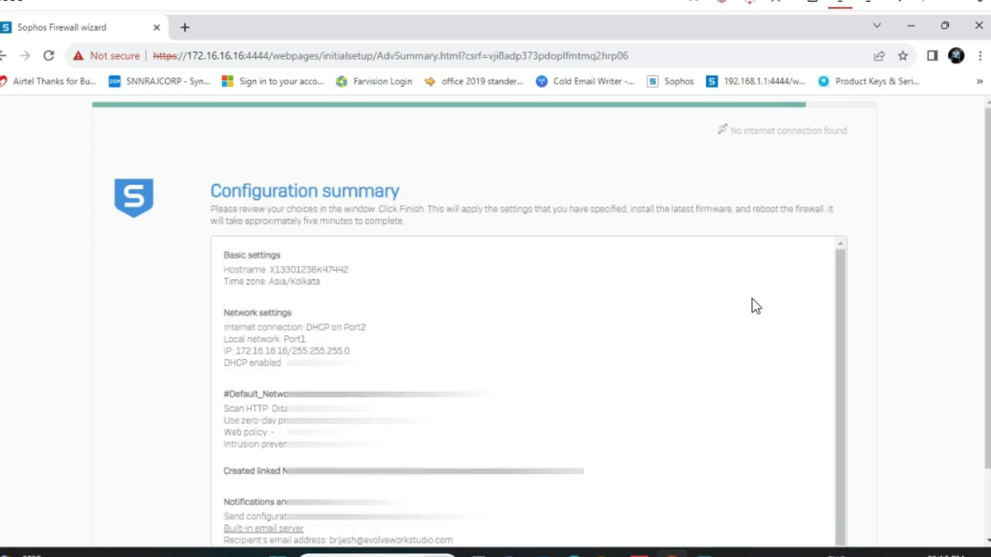
# Review the configuration summary and finish the wizard
pyautogui.scroll(-3, 979, 265)
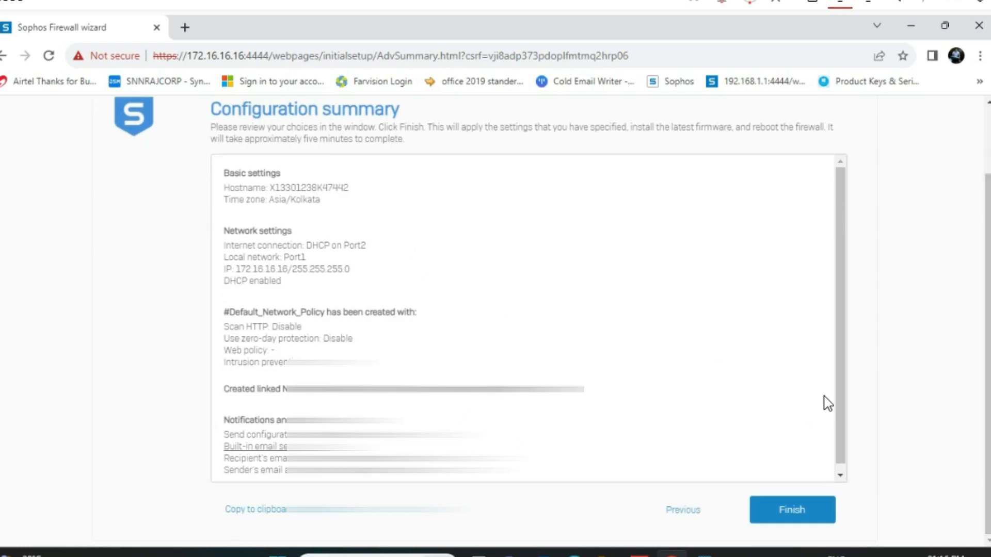
pyautogui.moveTo(836, 366); pyautogui.dragTo(837, 420)
pyautogui.click(808, 508)
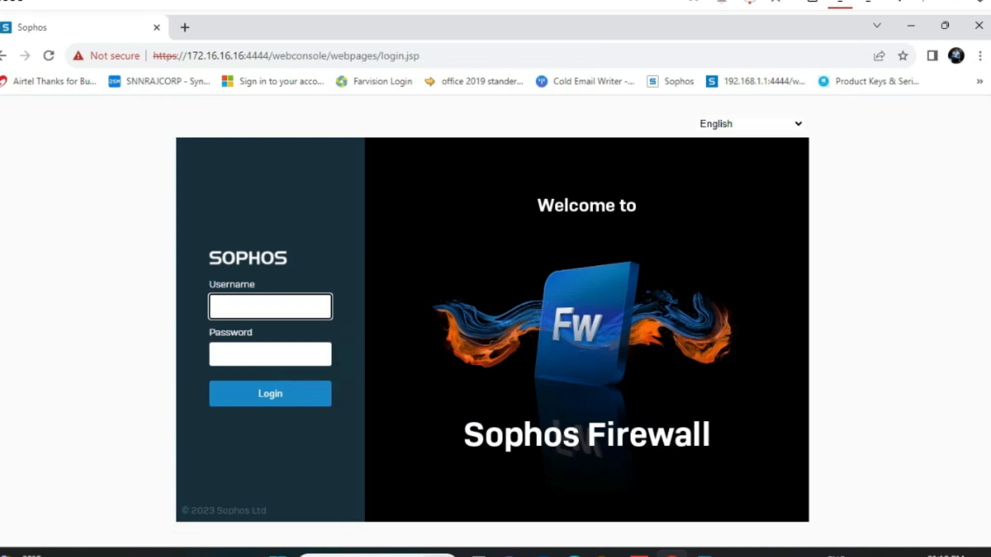
# Log in as 'admin', re-entering the password after the first attempt fails
pyautogui.write('admin')
pyautogui.press('Tab')
pyautogui.write('******')
pyautogui.press('Return')
pyautogui.write('************')
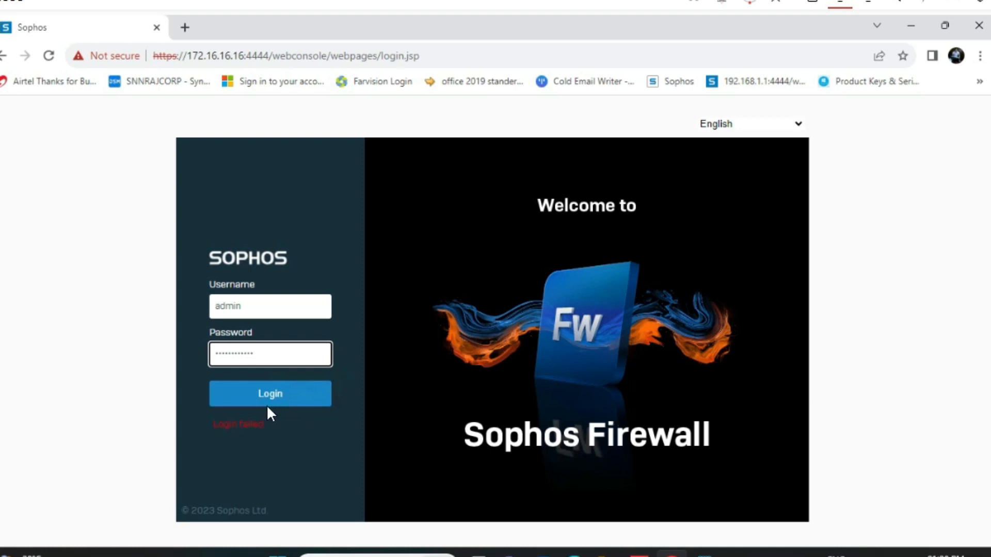
pyautogui.click(266, 402)
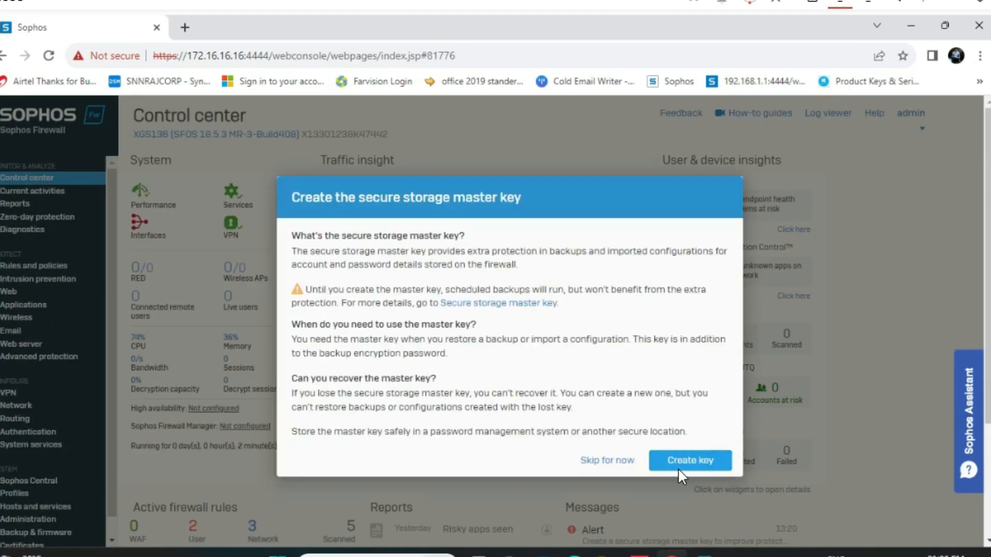
# Enter and confirm the secure storage master key, acknowledge storing it, and create it
pyautogui.click(681, 464)
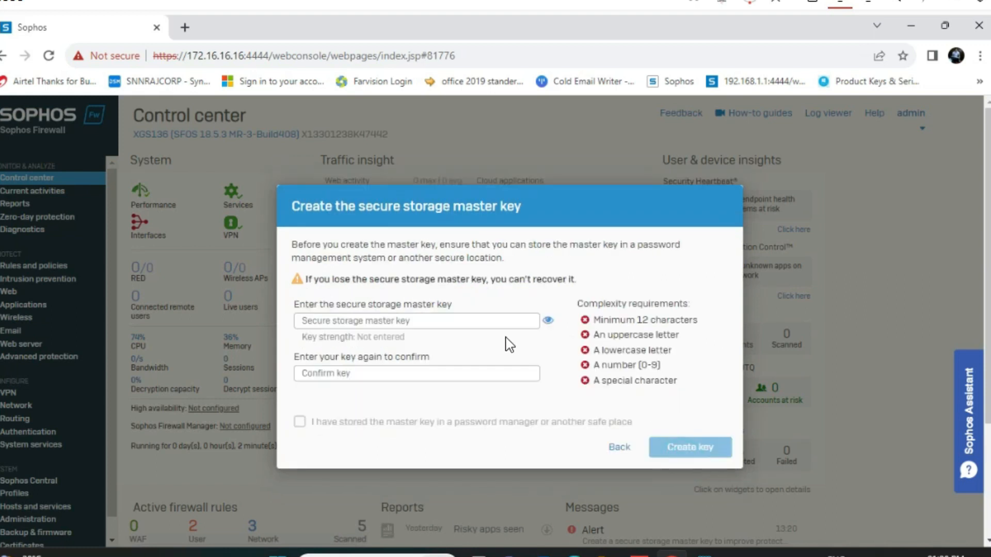
pyautogui.click(460, 327)
pyautogui.write('•••••')
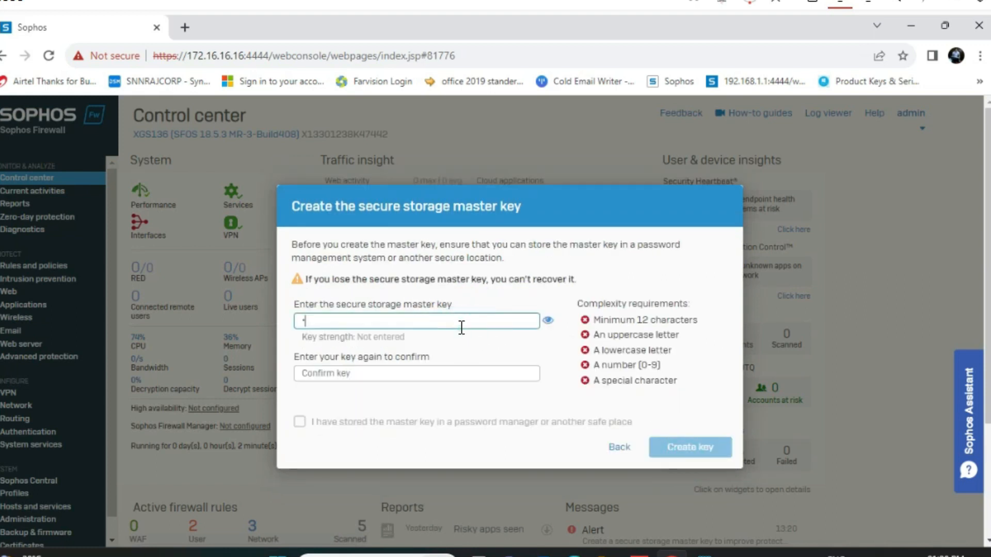
pyautogui.write('•••••••')
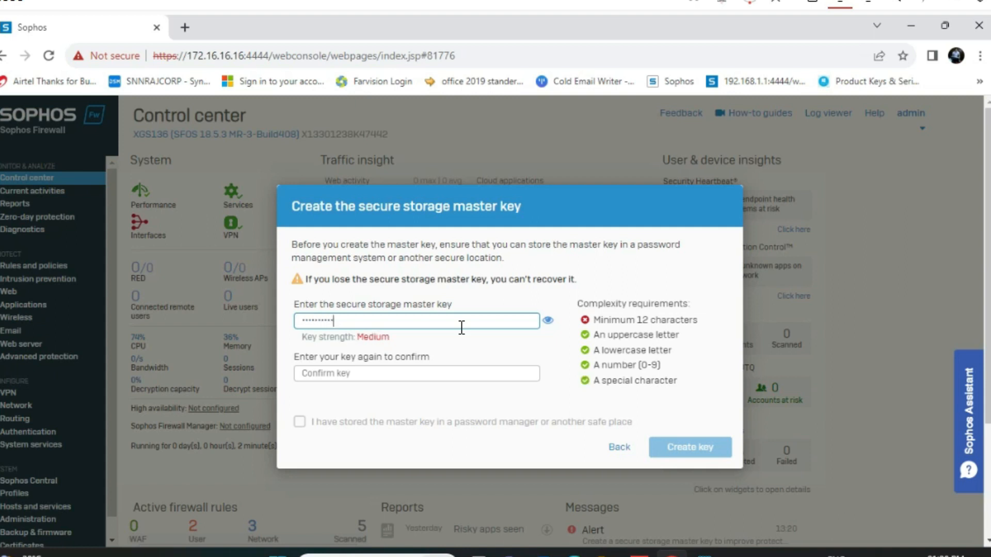
pyautogui.click(428, 372)
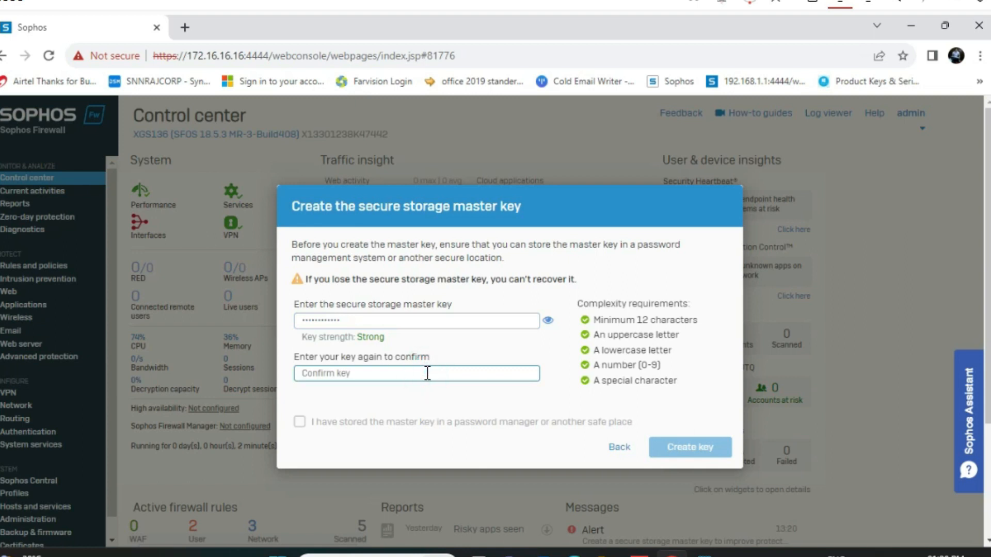
pyautogui.write('•••••••••')
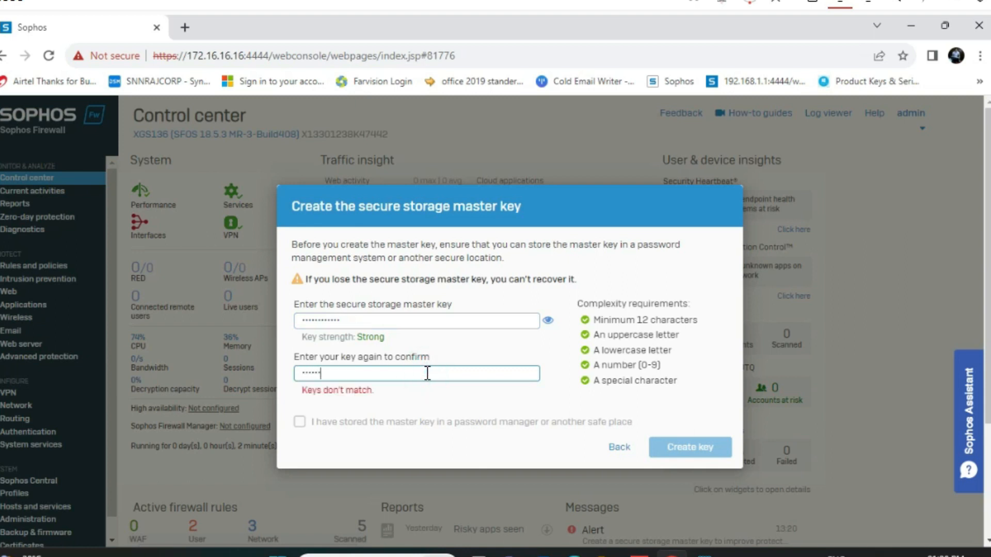
pyautogui.write('•••')
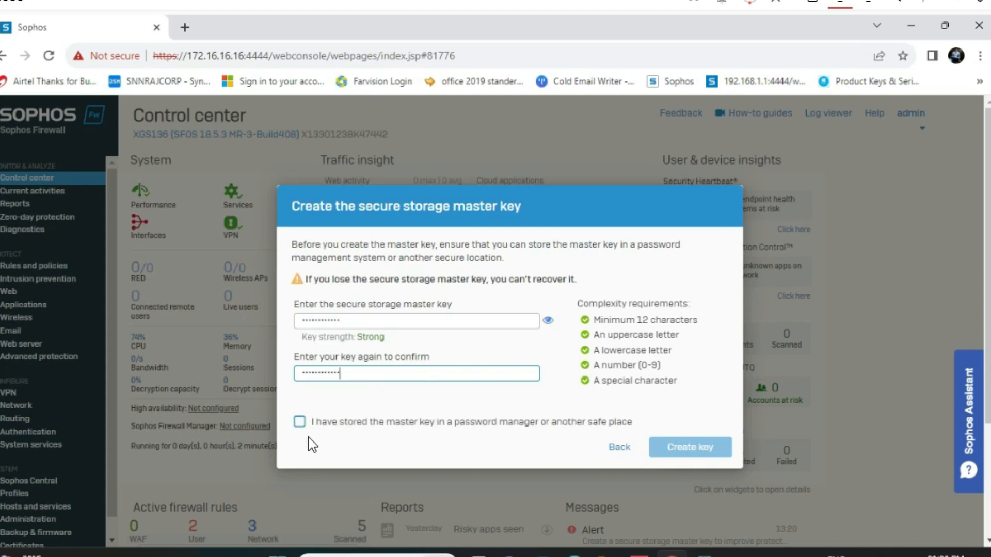
pyautogui.click(299, 424)
pyautogui.click(720, 447)
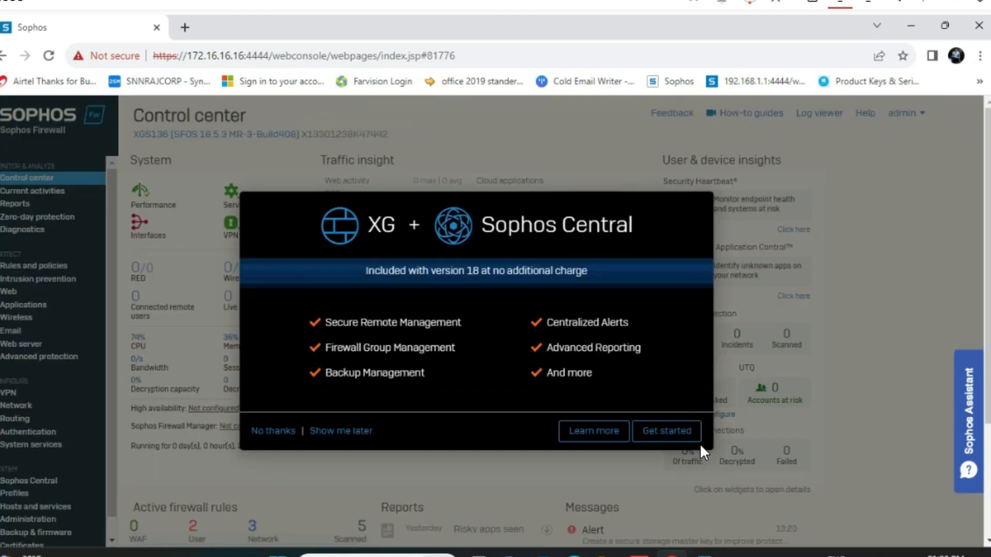
# Decline the Sophos Central offer and browse the Network Interfaces list
pyautogui.click(270, 431)
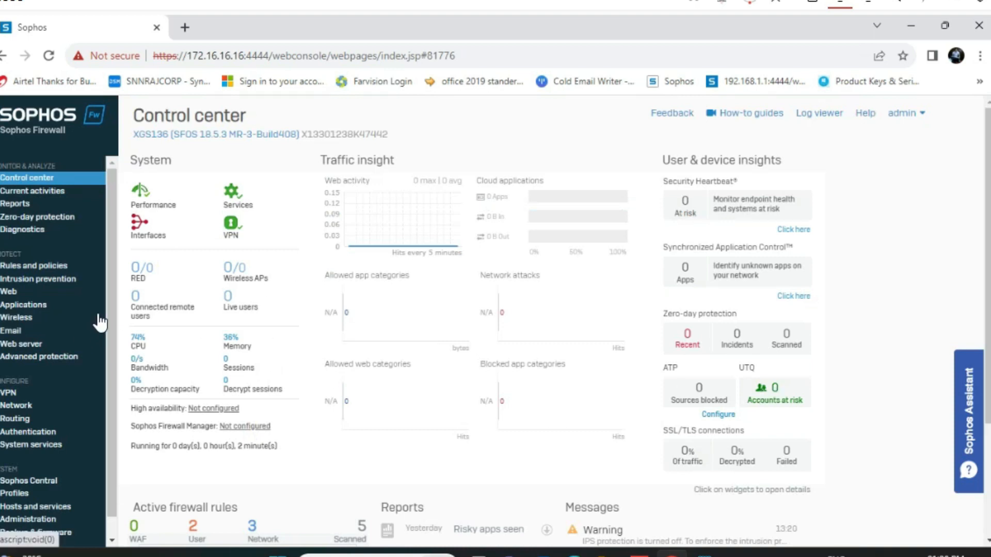
pyautogui.moveTo(111, 308); pyautogui.dragTo(100, 325)
pyautogui.click(17, 385)
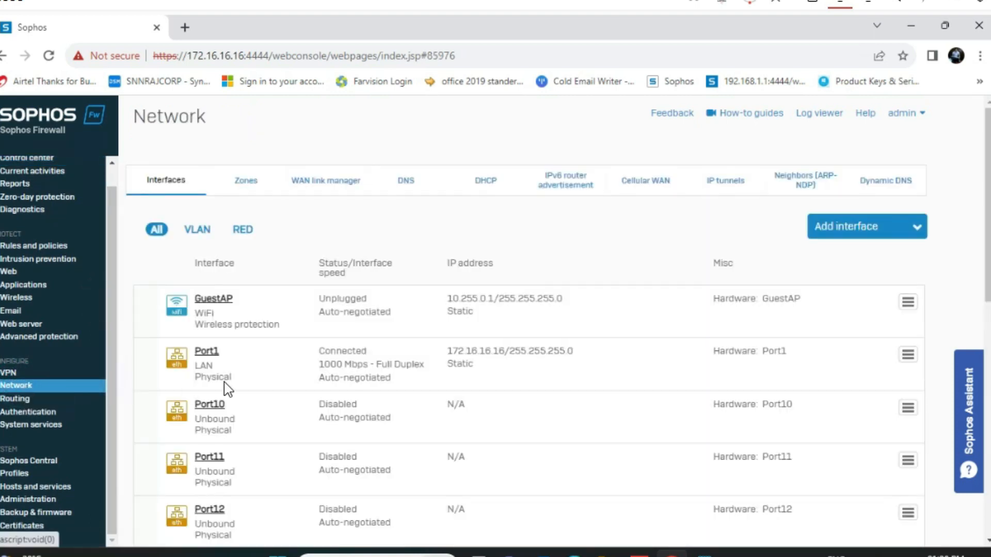
pyautogui.moveTo(987, 245); pyautogui.dragTo(988, 325)
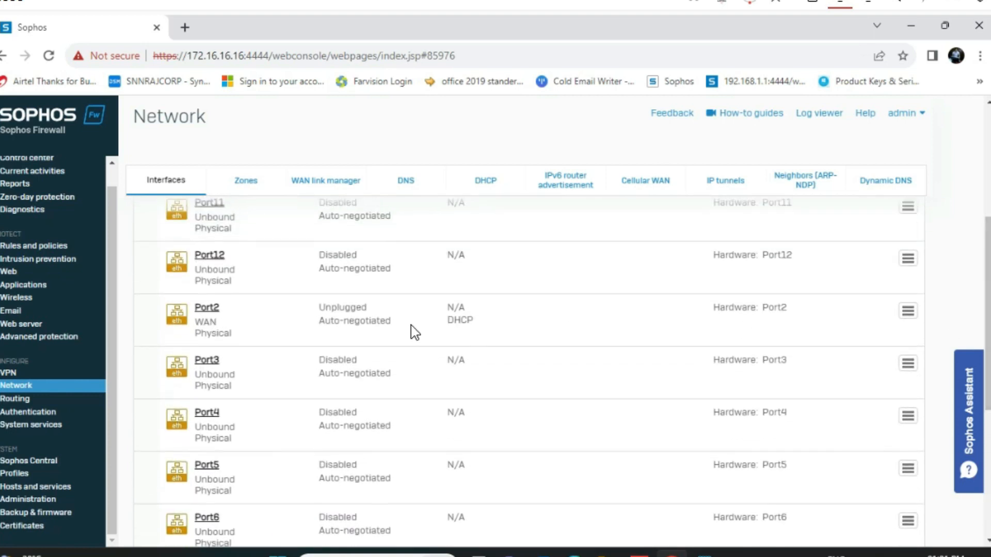
pyautogui.moveTo(988, 323); pyautogui.dragTo(987, 251)
# In Port1's edit form, change the third octet to 0 and drop the trailing 6, giving 172.16.0.1
pyautogui.click(207, 264)
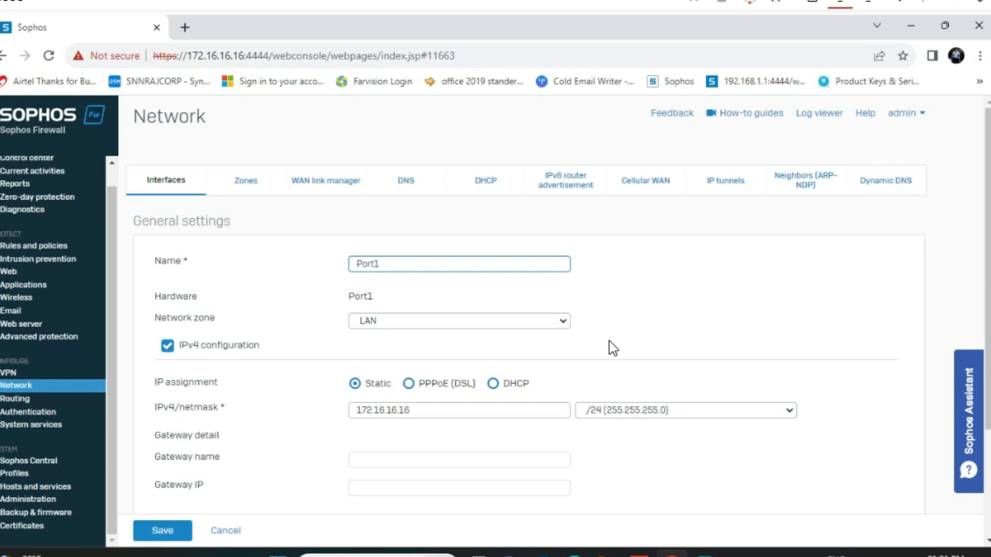
pyautogui.click(426, 411)
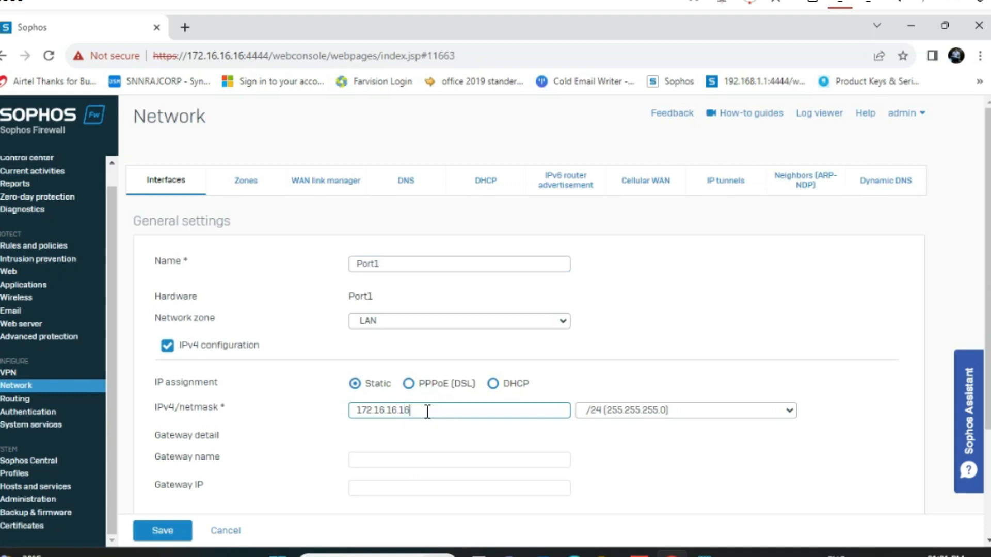
pyautogui.click(394, 411)
pyautogui.click(393, 412)
pyautogui.write('0')
pyautogui.click(406, 412)
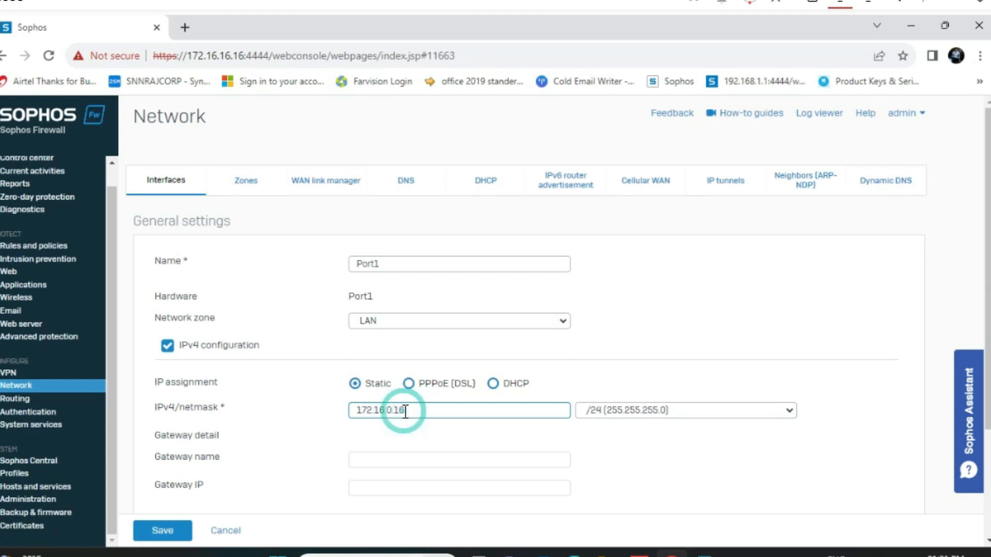
pyautogui.press('BackSpace')
pyautogui.moveTo(987, 273); pyautogui.dragTo(986, 361)
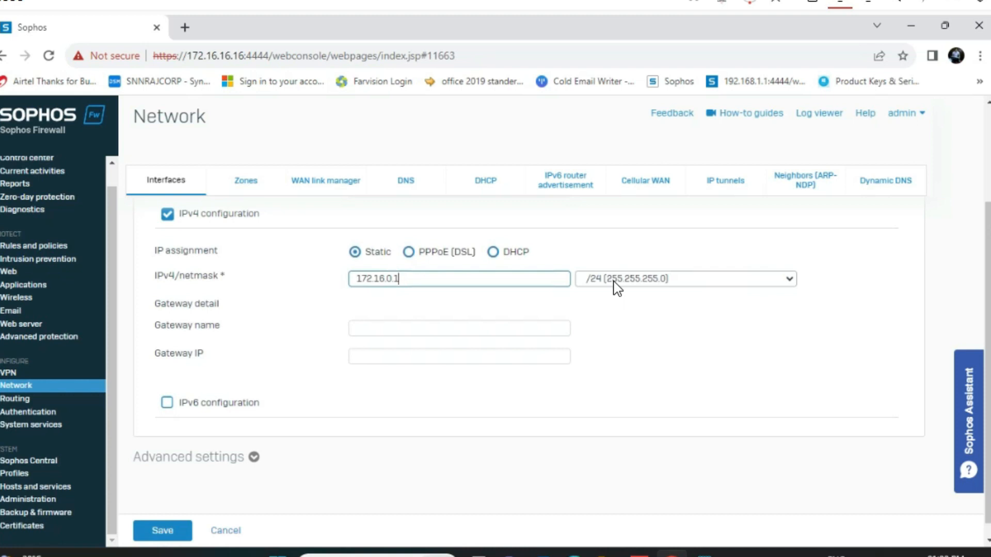
# Keep the /24 netmask, save Port1 and confirm the interface update
pyautogui.click(616, 287)
pyautogui.click(614, 283)
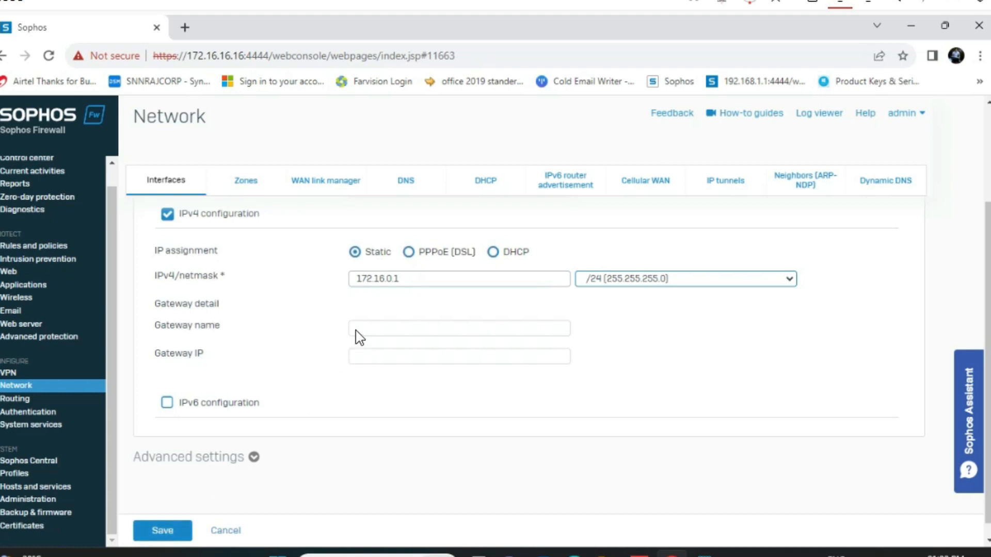
pyautogui.click(172, 534)
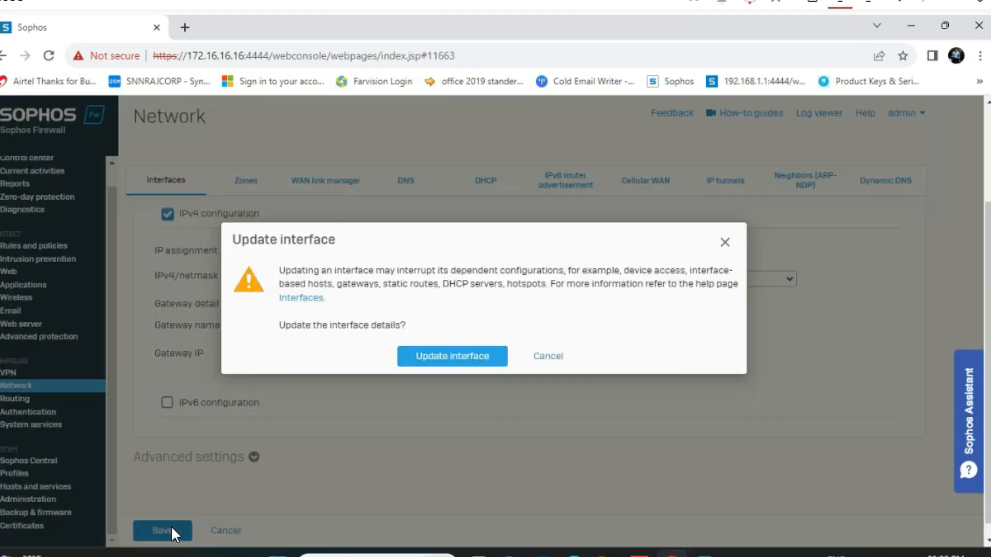
pyautogui.click(436, 360)
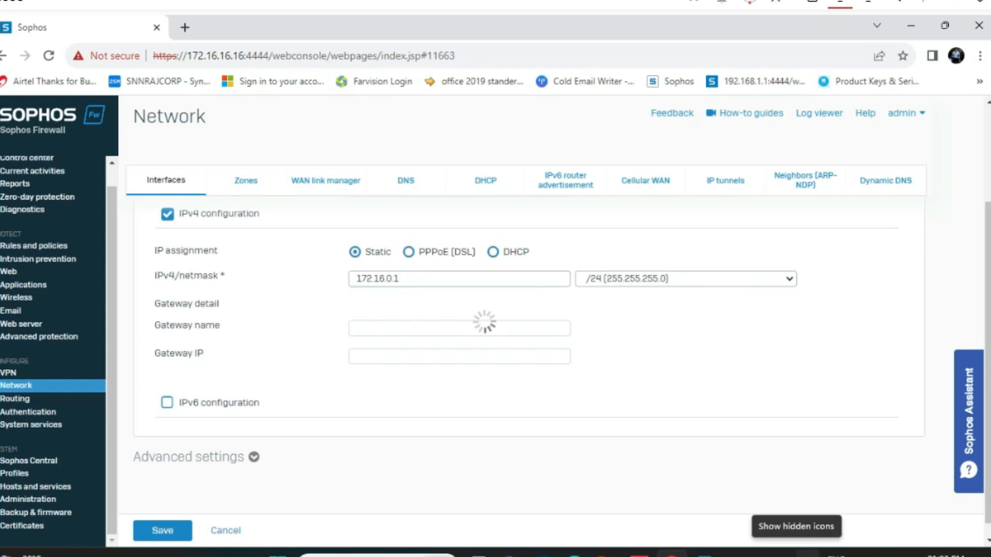
pyautogui.click(796, 553)
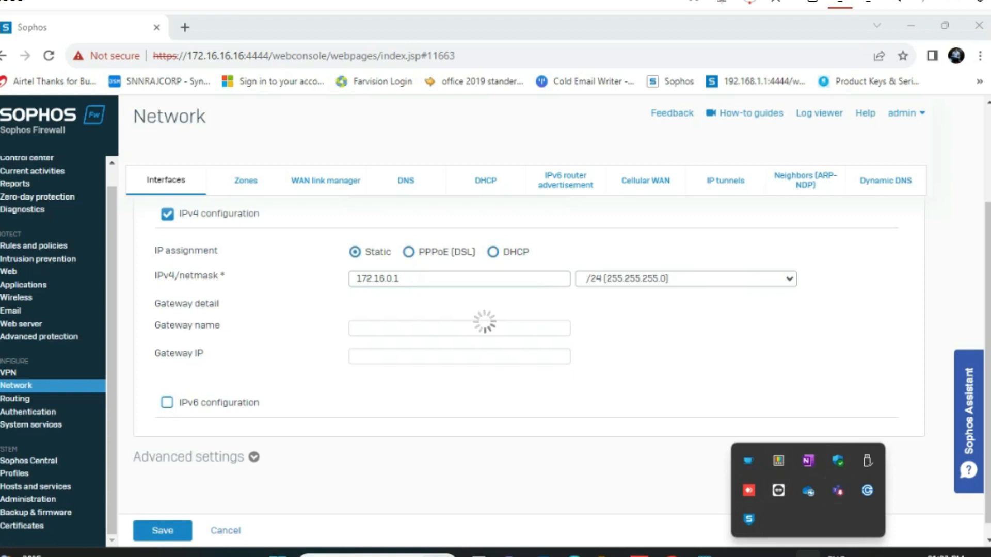
pyautogui.click(808, 553)
pyautogui.rightClick(865, 553)
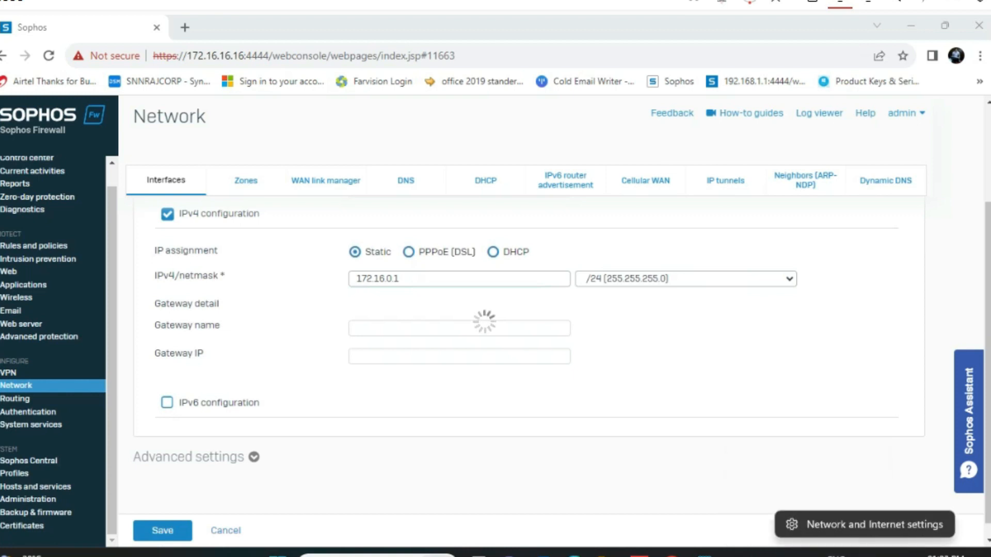
pyautogui.click(845, 528)
pyautogui.click(243, 56)
pyautogui.click(242, 56)
pyautogui.click(242, 55)
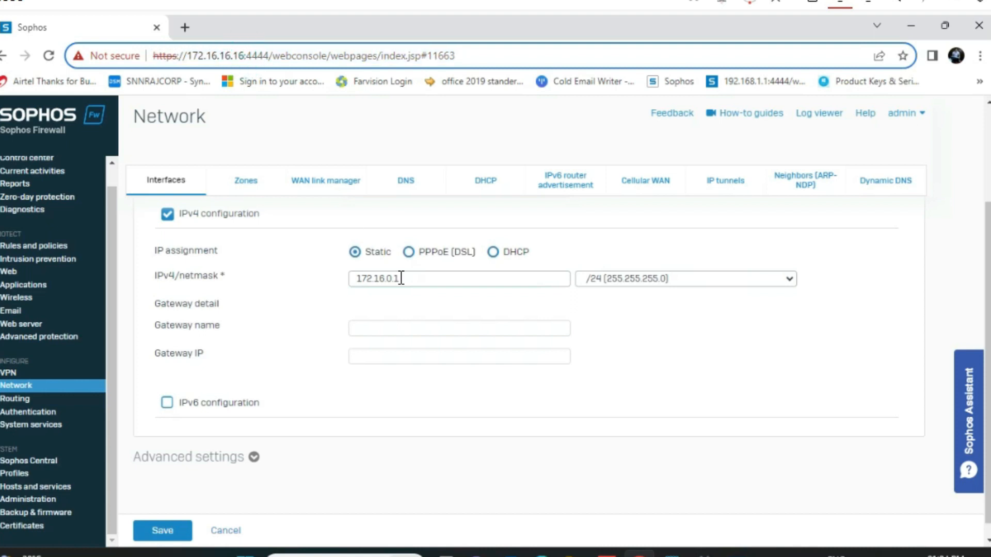
pyautogui.press('BackSpace')
pyautogui.press('BackSpace')
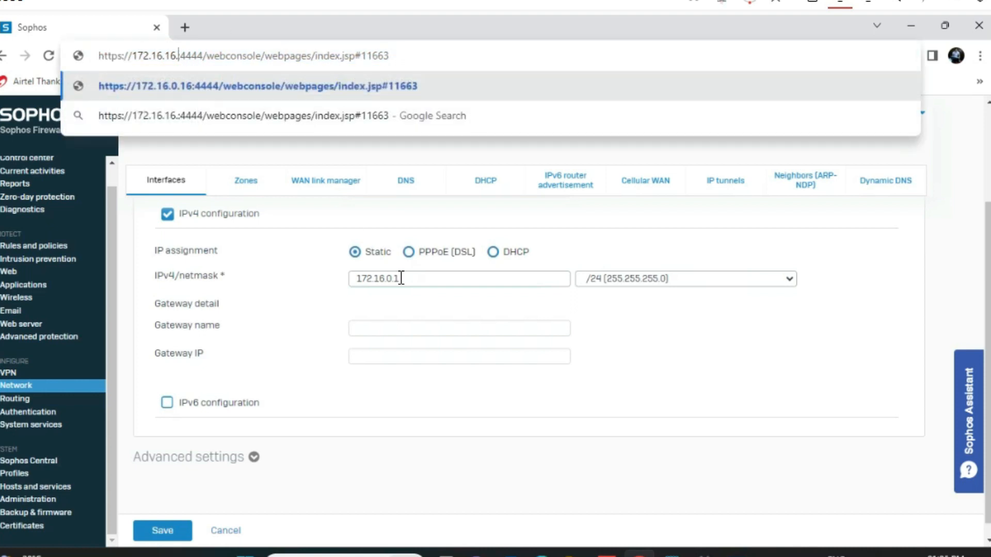
pyautogui.write('1')
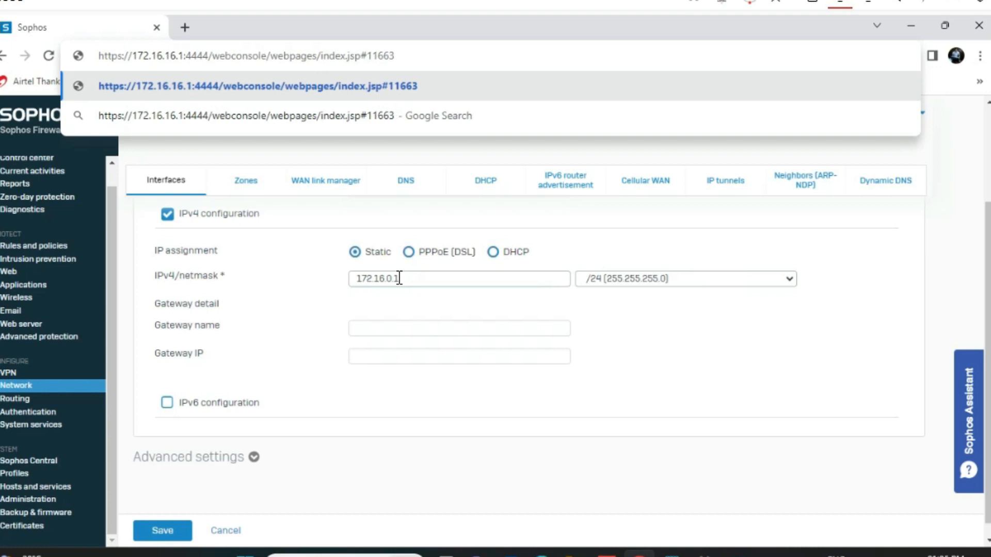
pyautogui.click(175, 53)
pyautogui.press('BackSpace')
pyautogui.press('BackSpace')
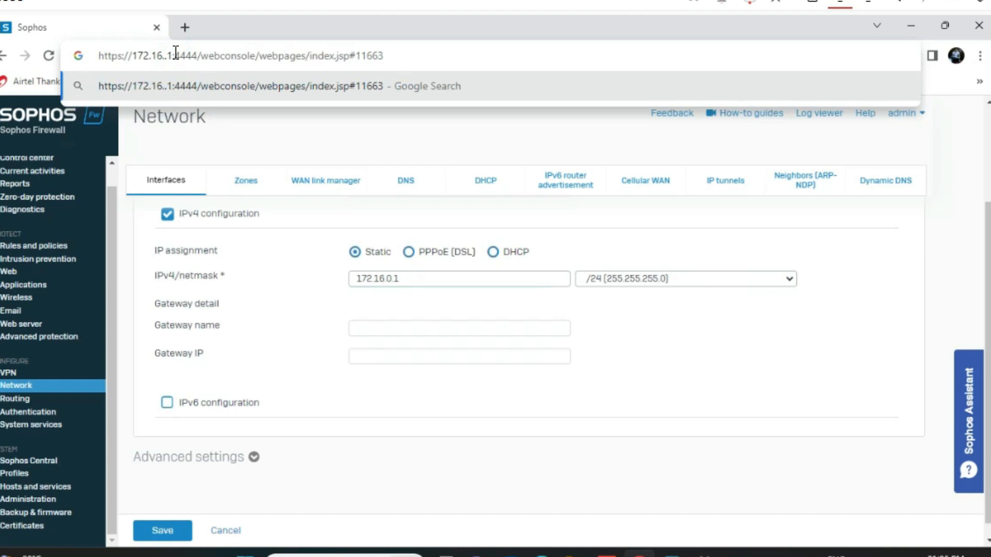
pyautogui.write('0')
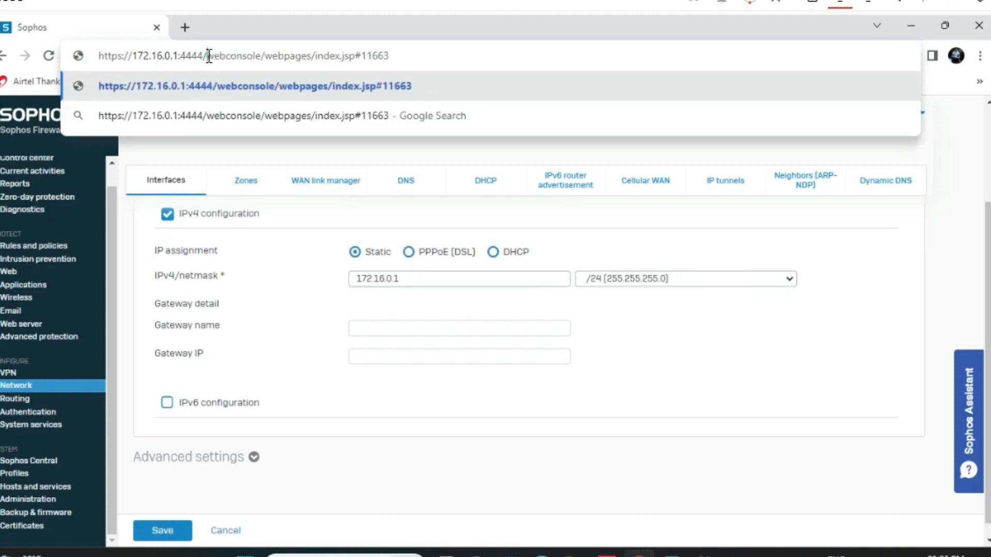
pyautogui.moveTo(206, 55); pyautogui.dragTo(542, 78)
pyautogui.press('BackSpace')
pyautogui.press('Return')
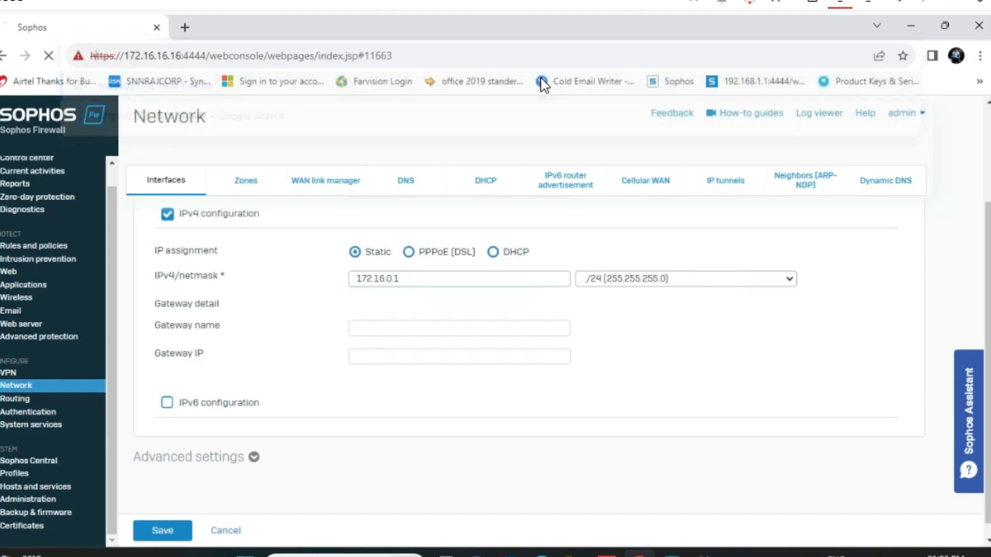
pyautogui.click(316, 465)
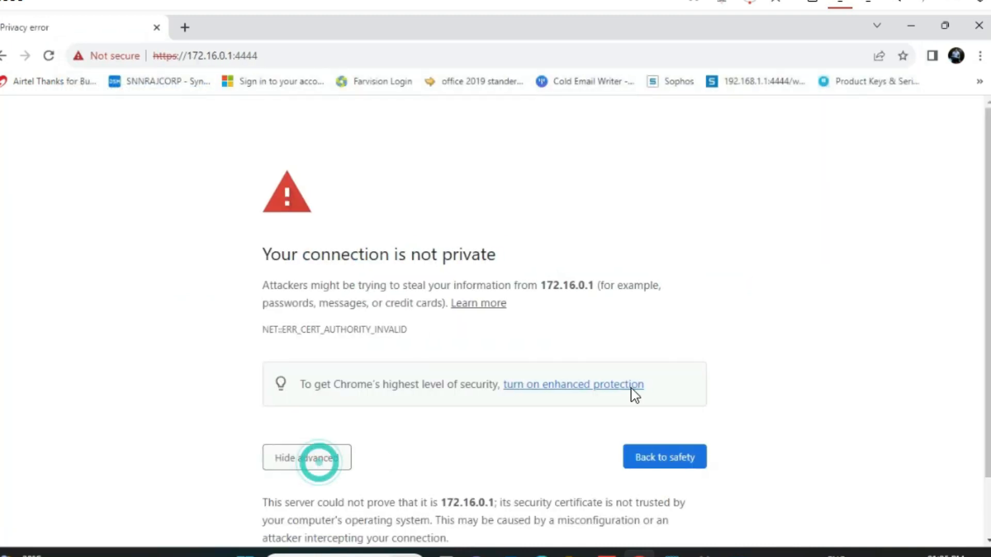
pyautogui.scroll(-2, 978, 287)
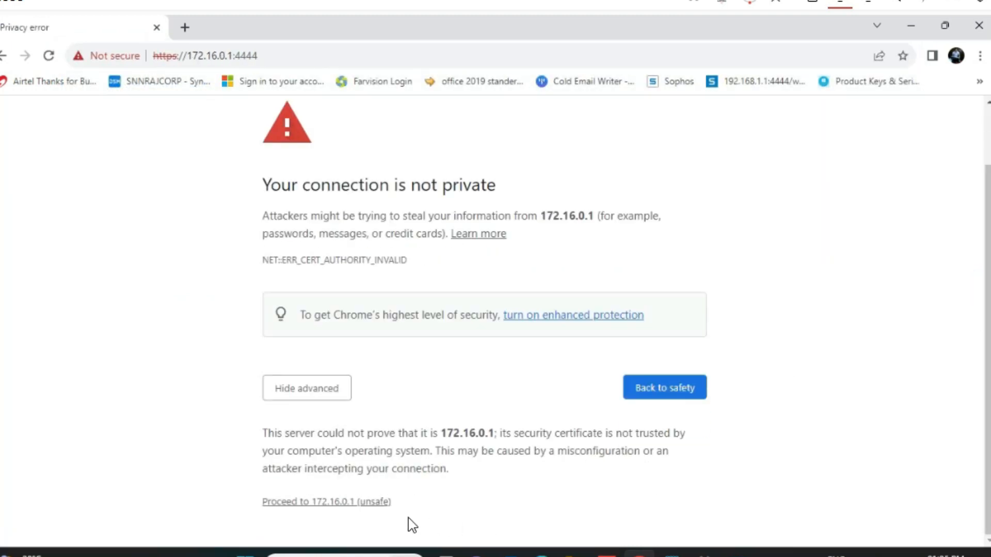
# Proceed past the certificate warning and log in as admin with the account password
pyautogui.click(372, 504)
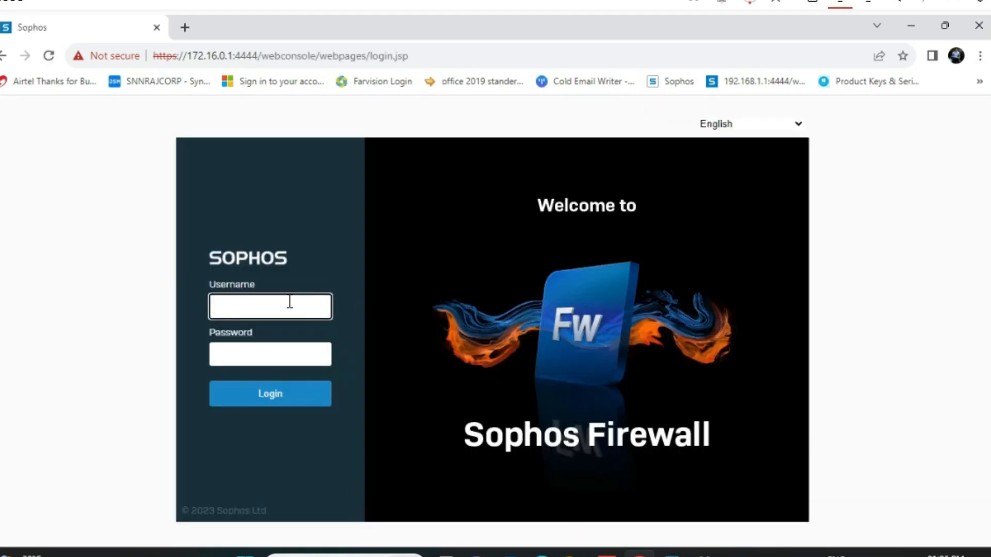
pyautogui.click(262, 308)
pyautogui.write('a')
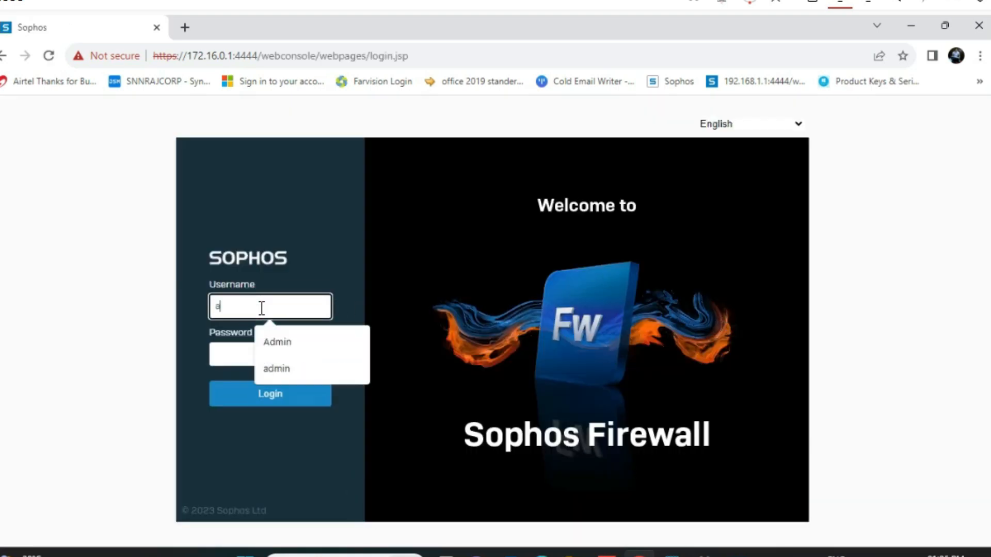
pyautogui.write('dmin')
pyautogui.press('Tab')
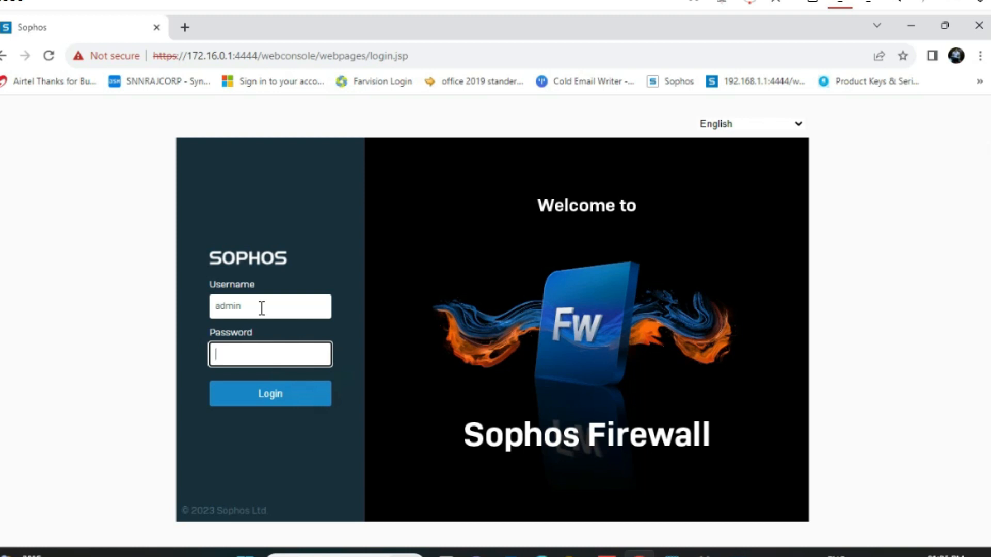
pyautogui.write('••••••••••••')
pyautogui.click(276, 399)
pyautogui.click(276, 399)
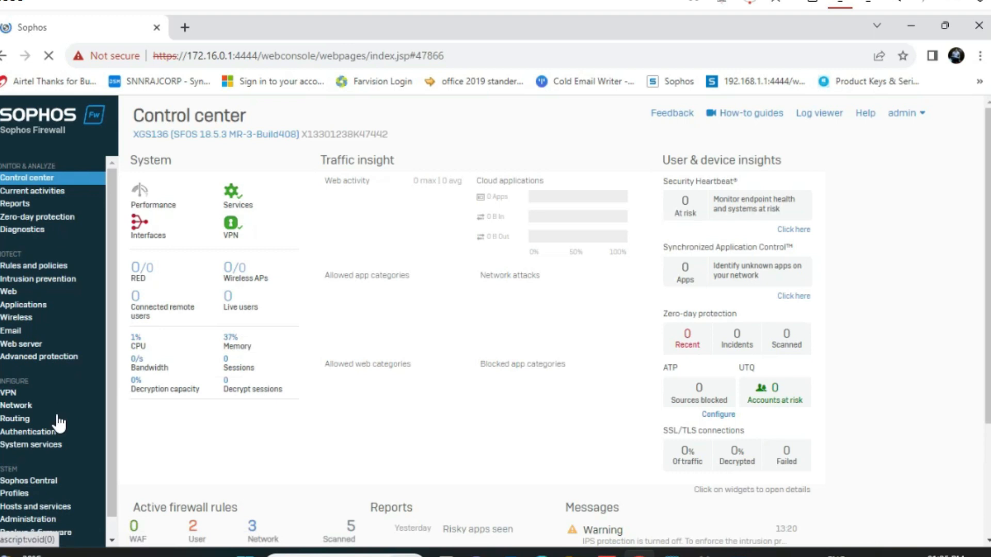
# Go to Network and switch to the DHCP tab listing Default_DHCP_Server
pyautogui.click(19, 406)
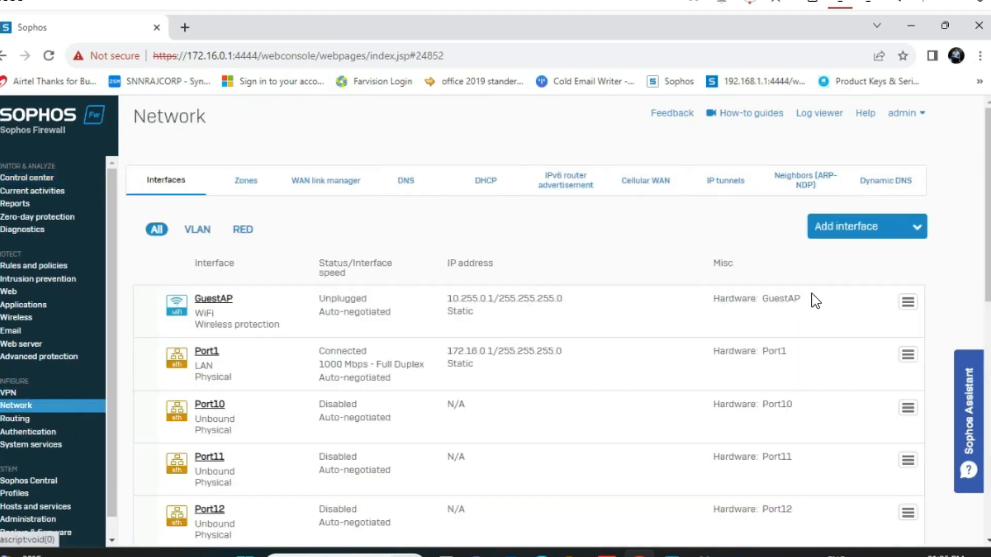
pyautogui.moveTo(988, 179); pyautogui.dragTo(989, 245)
pyautogui.scroll(3, 369, 401)
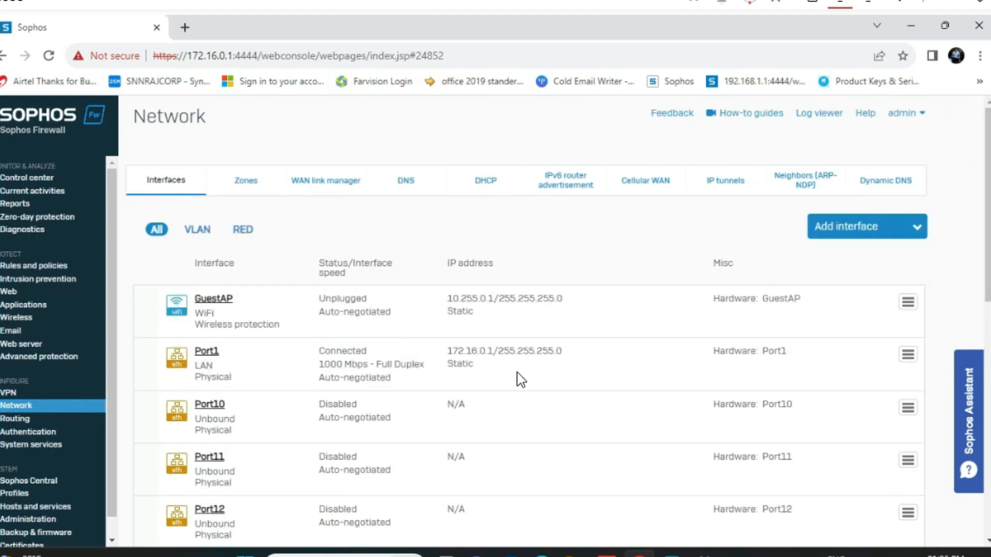
pyautogui.click(482, 180)
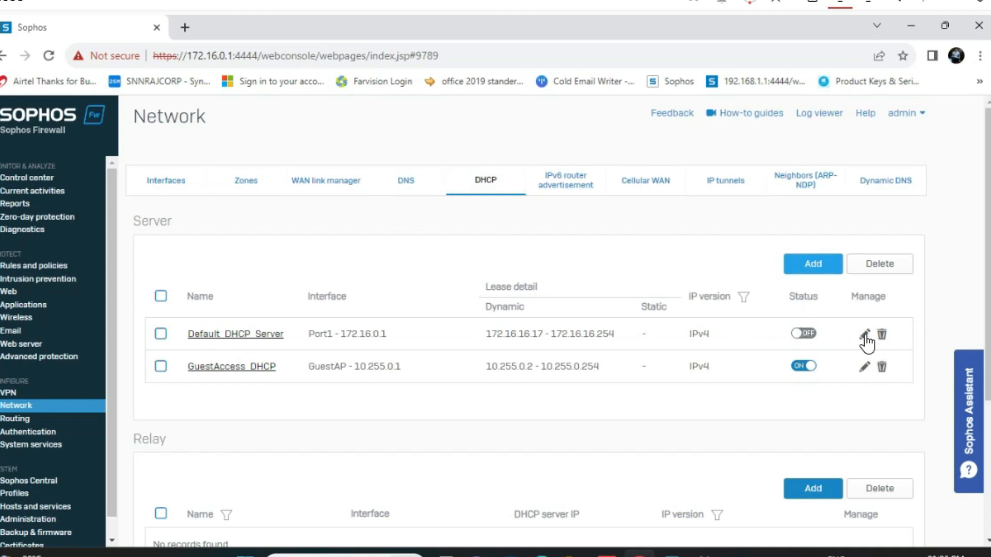
# Edit Default_DHCP_Server's lease range to start at 172.16.0.10 and end at 172.16.0.240
pyautogui.click(865, 334)
pyautogui.click(421, 375)
pyautogui.press('BackSpace')
pyautogui.press('BackSpace')
pyautogui.press('BackSpace')
pyautogui.press('BackSpace')
pyautogui.press('BackSpace')
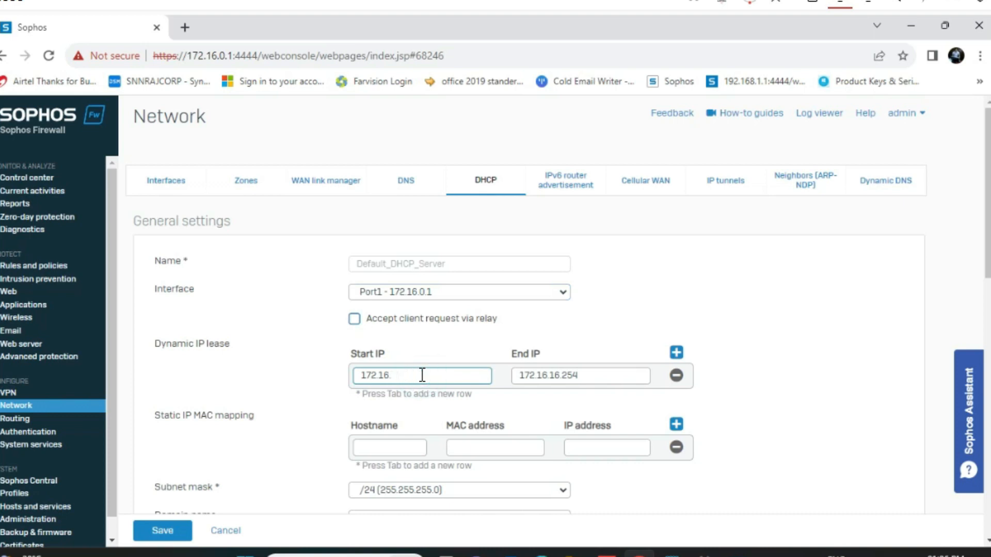
pyautogui.write('0.10')
pyautogui.click(584, 374)
pyautogui.press('BackSpace')
pyautogui.press('BackSpace')
pyautogui.press('BackSpace')
pyautogui.press('BackSpace')
pyautogui.press('BackSpace')
pyautogui.press('BackSpace')
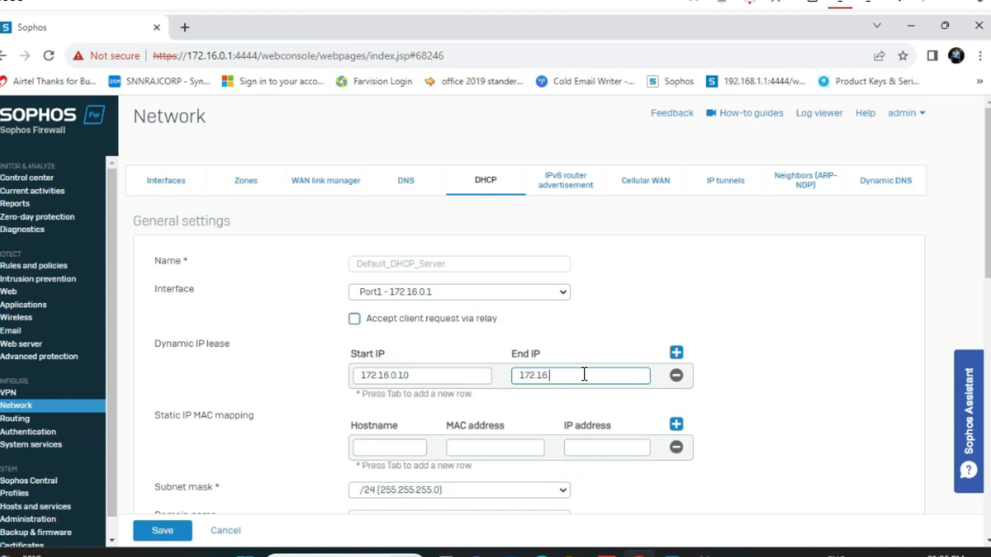
pyautogui.write('0.')
pyautogui.write('240')
pyautogui.moveTo(989, 233); pyautogui.dragTo(988, 397)
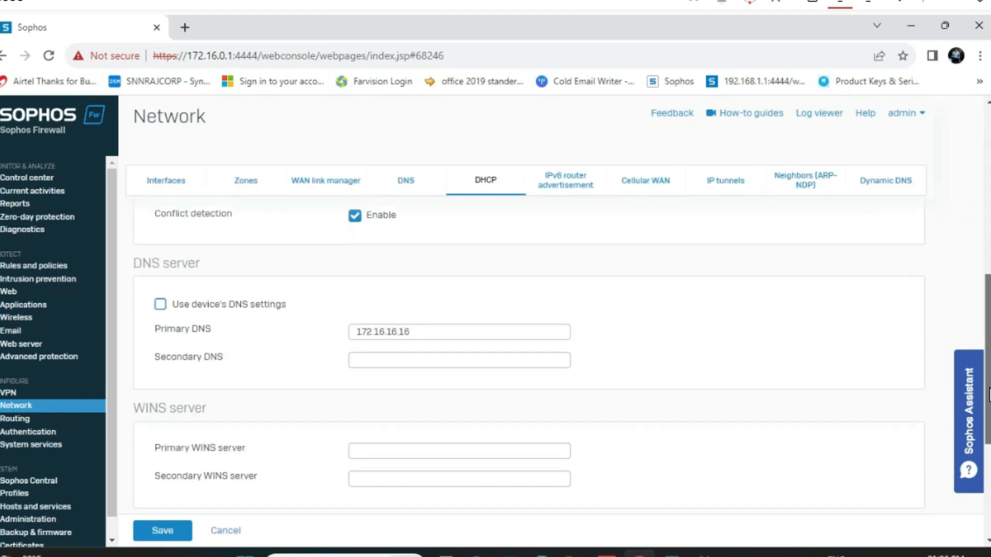
pyautogui.click(160, 304)
# Stop using device DNS, set primary DNS 8.8.8.8 and secondary 4.4.2.2, and save
pyautogui.click(422, 329)
pyautogui.click(160, 305)
pyautogui.moveTo(420, 336); pyautogui.dragTo(227, 314)
pyautogui.write('8.8.8.8')
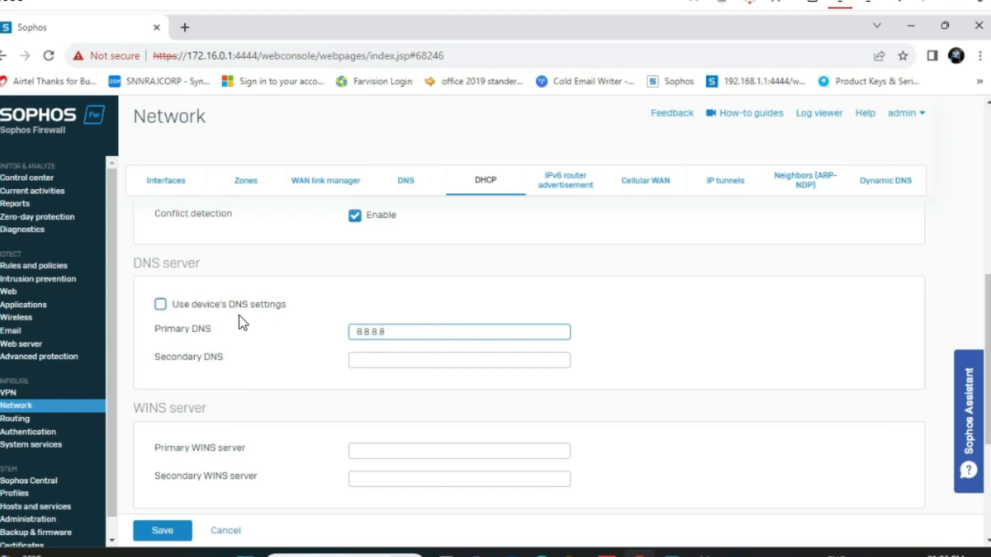
pyautogui.click(372, 359)
pyautogui.write('4.4.2.2')
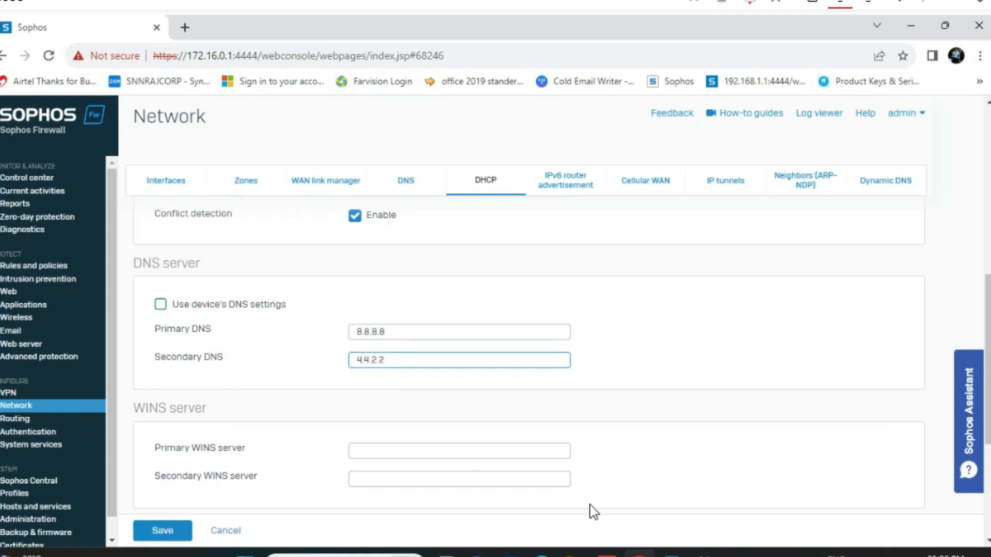
pyautogui.scroll(-5, 516, 361)
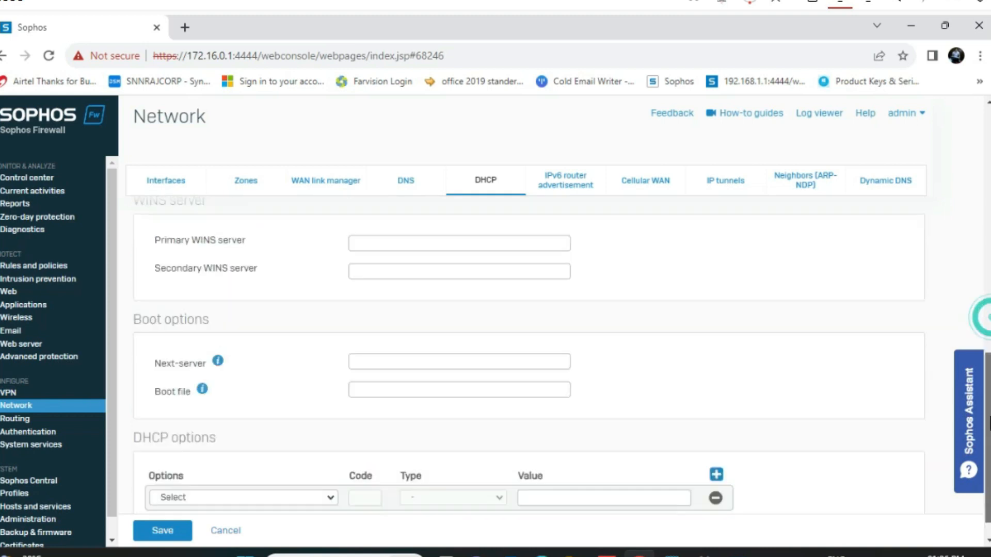
pyautogui.click(172, 535)
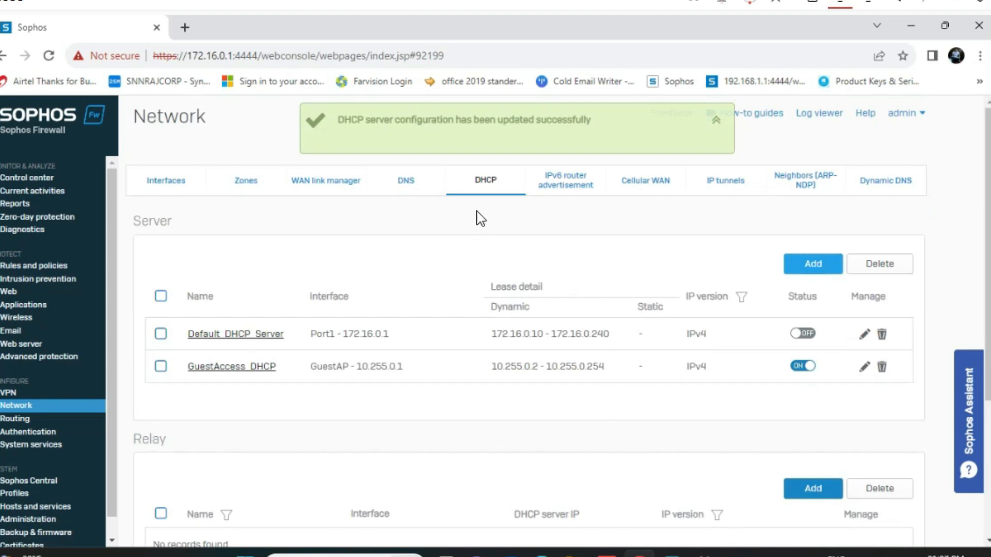
# Switch Default_DHCP_Server on, confirm with OK, and go to the DNS page
pyautogui.click(806, 333)
pyautogui.click(470, 336)
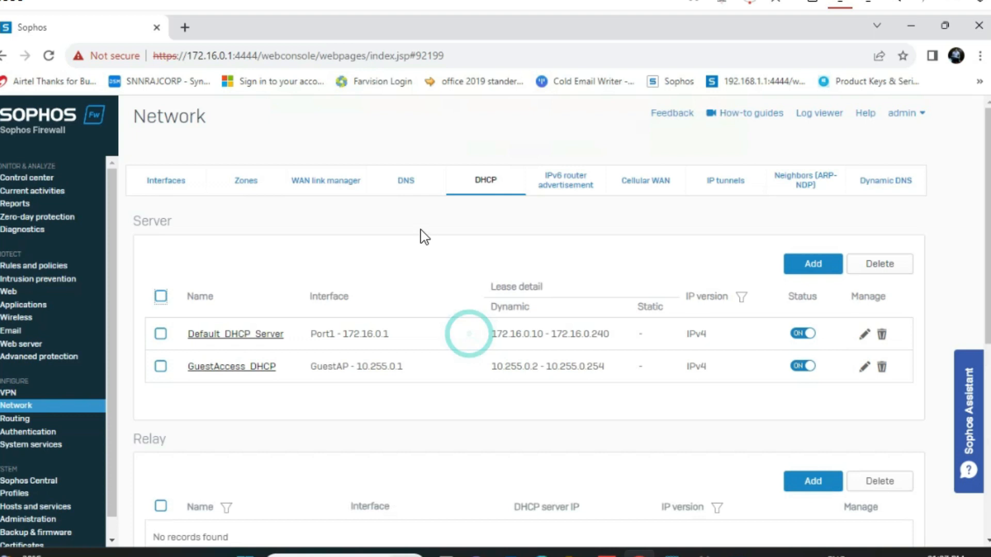
pyautogui.click(400, 186)
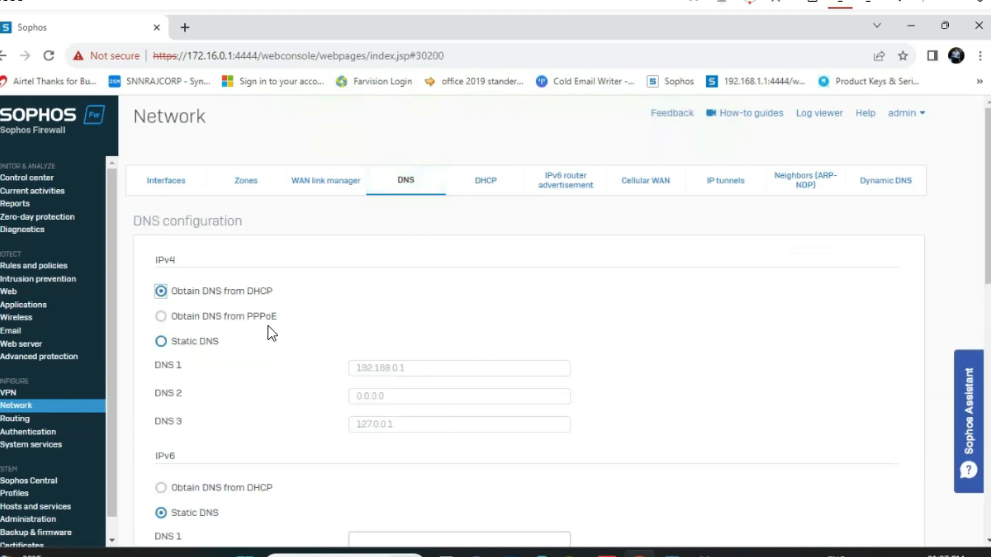
# Set static IPv4 DNS servers 8.8.8.8, 4.4.2.2 and 1.1.1.1 and apply them
pyautogui.click(161, 341)
pyautogui.doubleClick(425, 369)
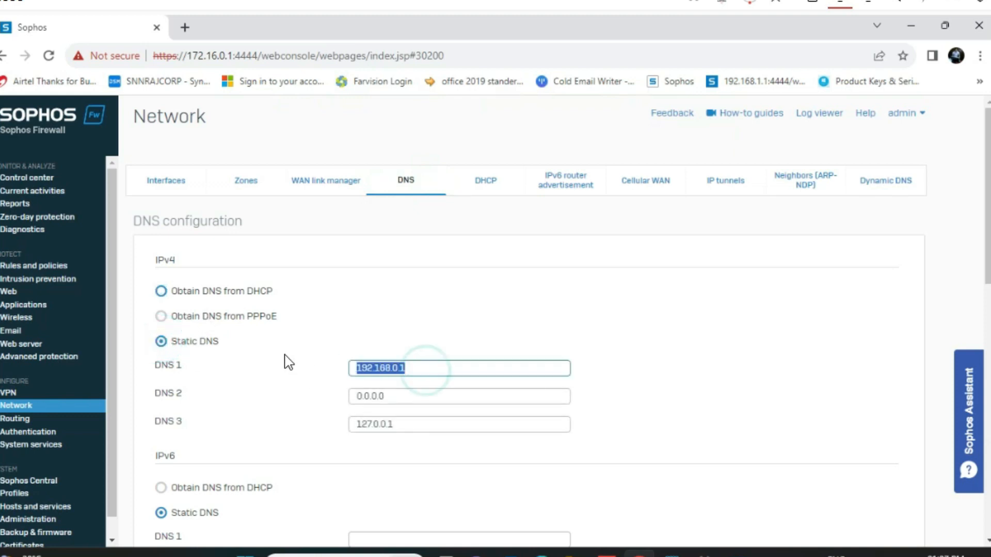
pyautogui.write('8.8.8.8')
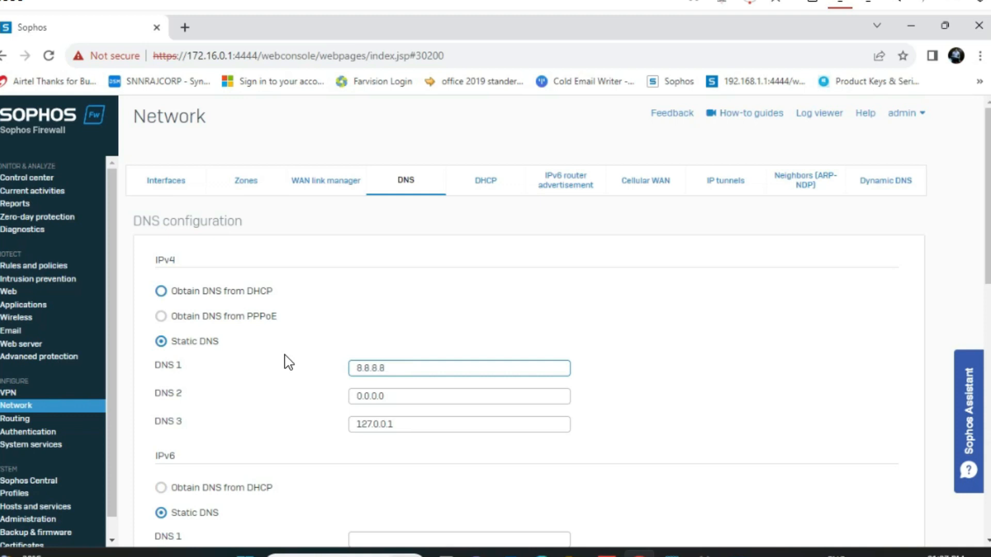
pyautogui.doubleClick(413, 394)
pyautogui.write('4')
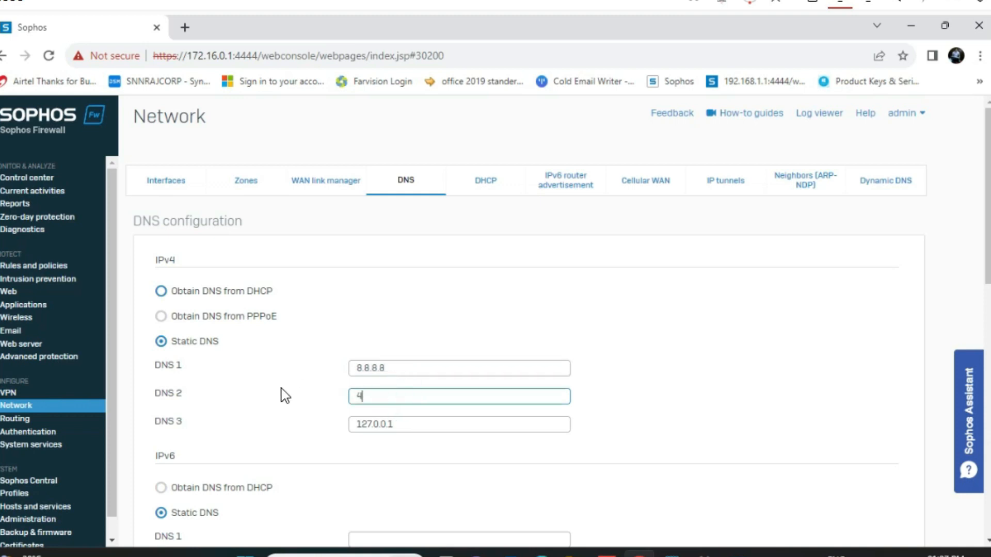
pyautogui.write('.4.2.2')
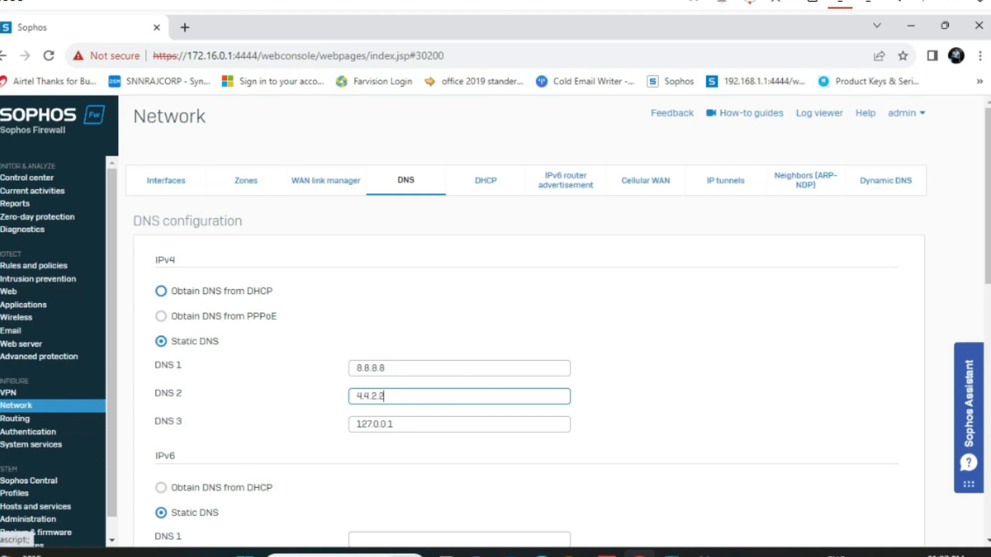
pyautogui.scroll(-3, 284, 395)
pyautogui.moveTo(398, 272); pyautogui.dragTo(314, 274)
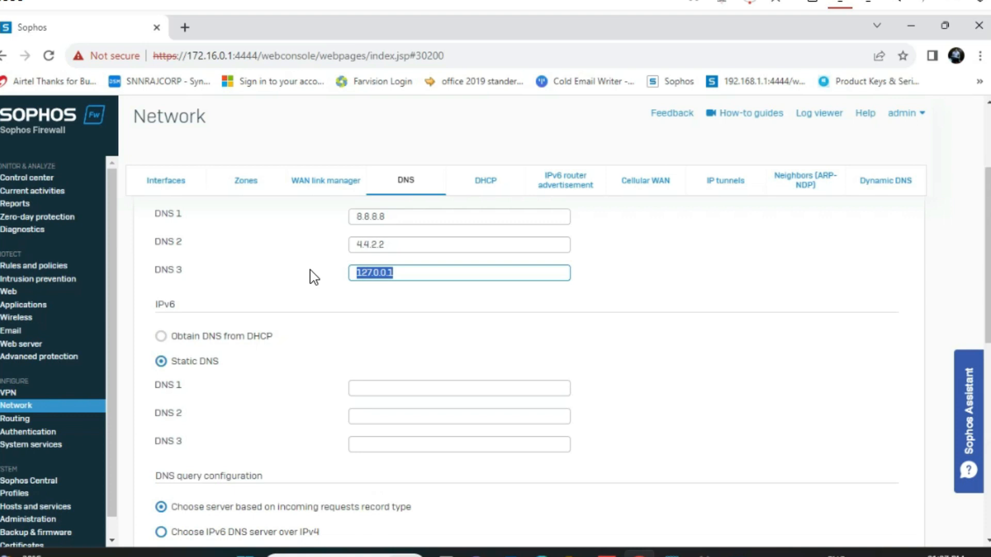
pyautogui.write('1.1.1.1')
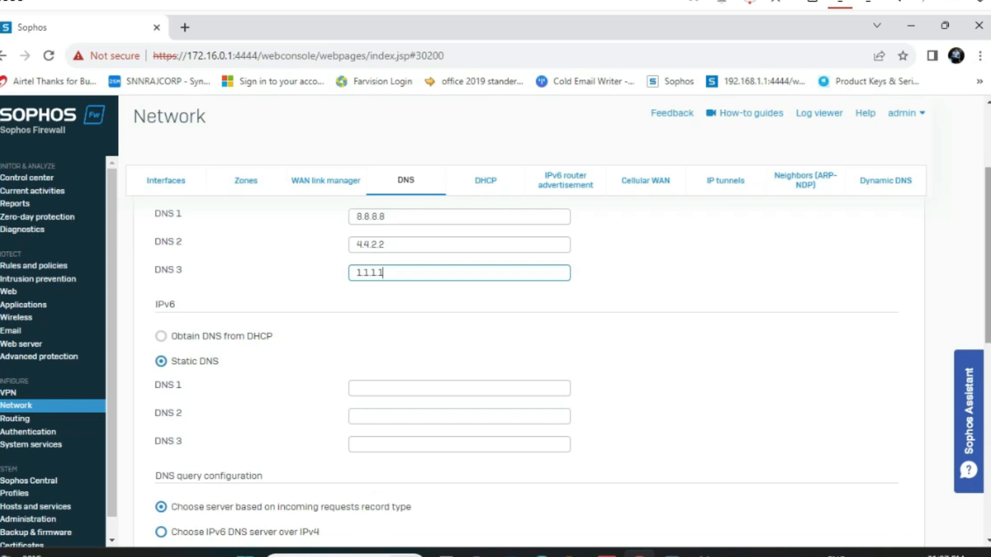
pyautogui.moveTo(987, 305); pyautogui.dragTo(987, 352)
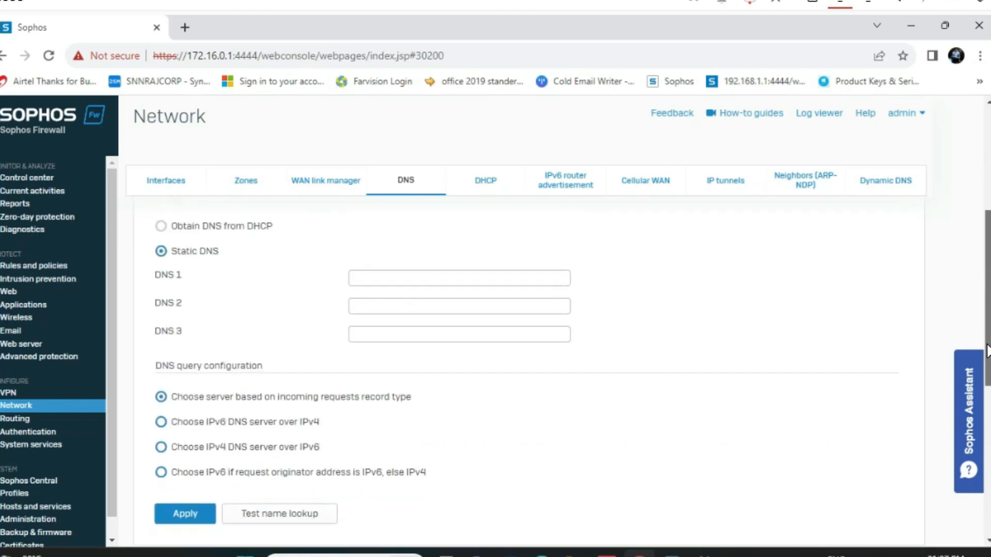
pyautogui.click(191, 515)
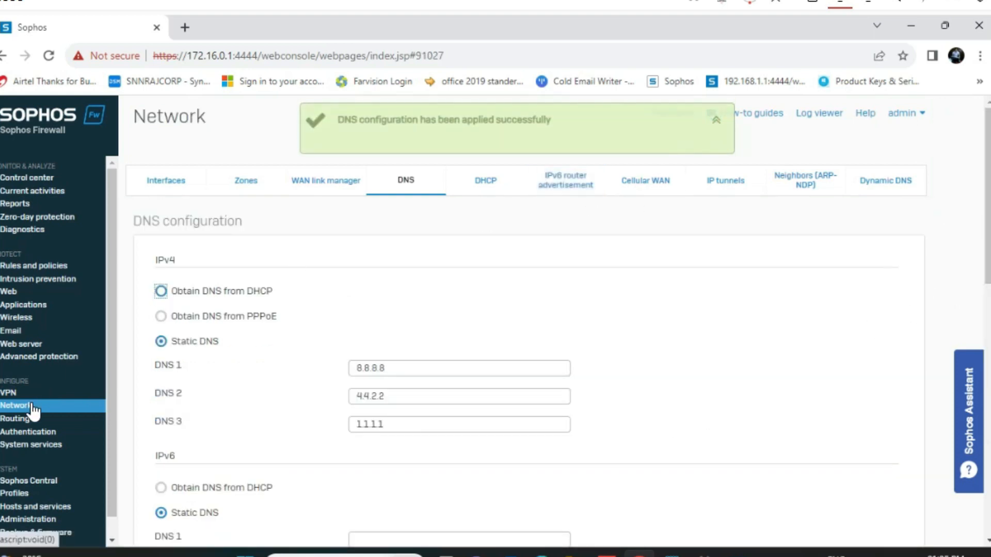
pyautogui.click(150, 189)
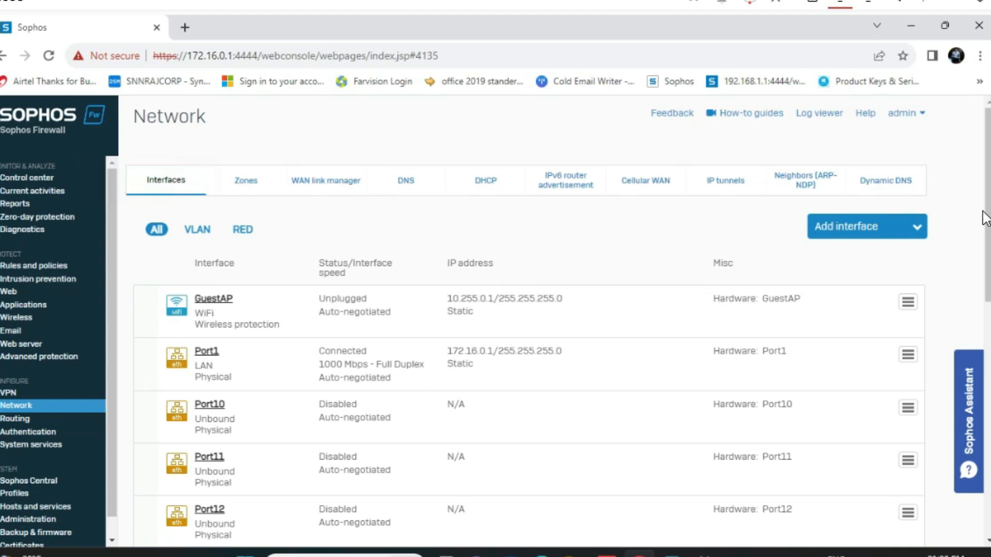
# Open the Port2 interface from the Interfaces list
pyautogui.moveTo(986, 213); pyautogui.dragTo(987, 271)
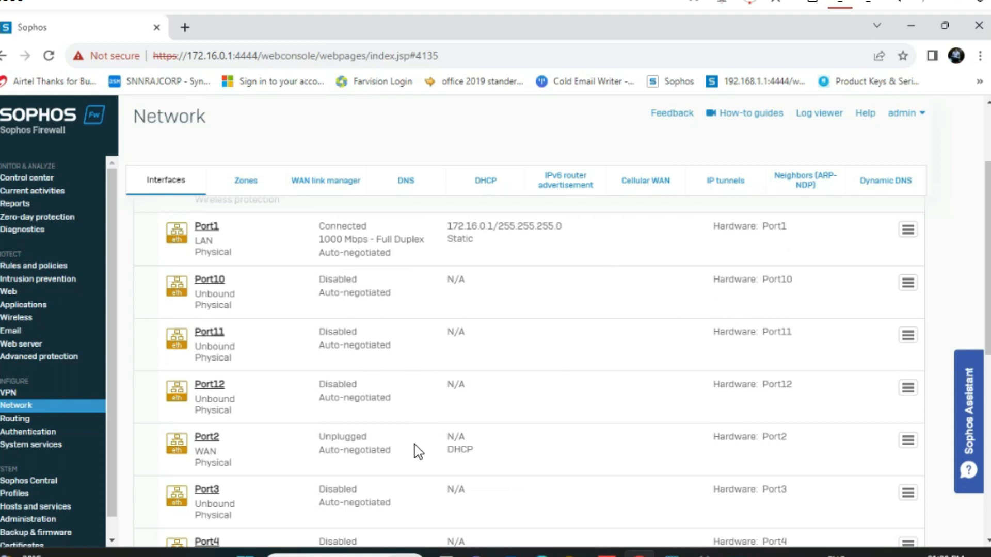
pyautogui.click(212, 443)
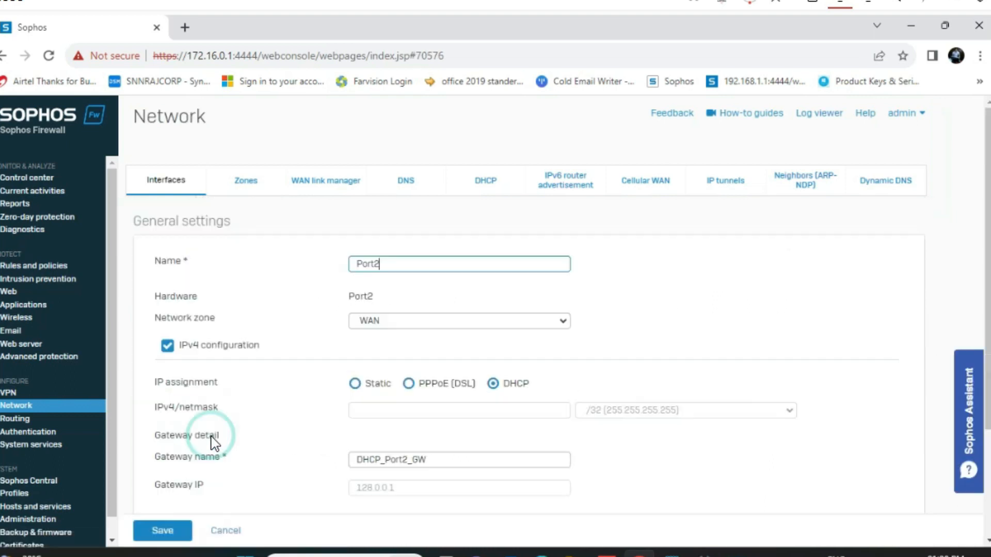
# Rename Port2 to ACT_Corp1 and switch its IP assignment to static
pyautogui.click(389, 265)
pyautogui.moveTo(386, 265); pyautogui.dragTo(321, 263)
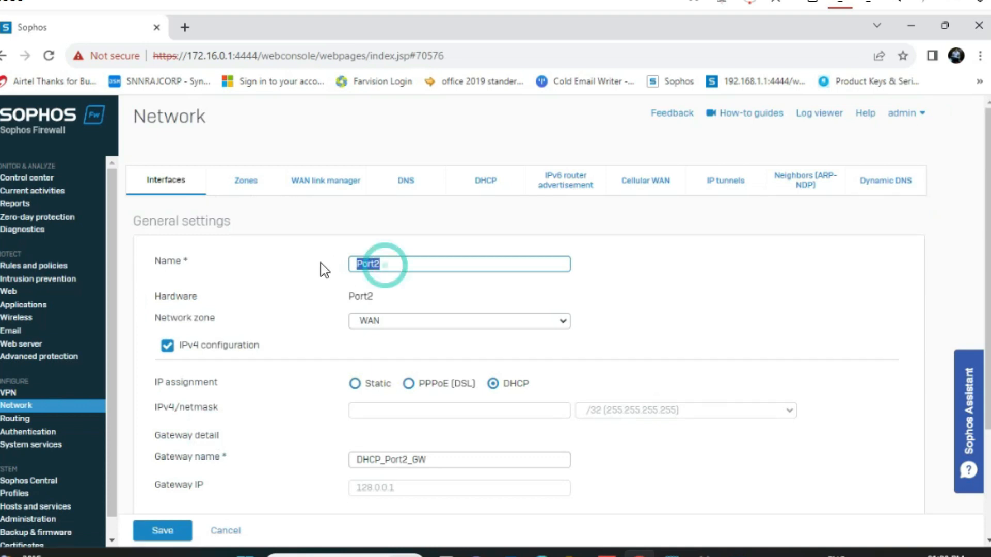
pyautogui.write('ACT')
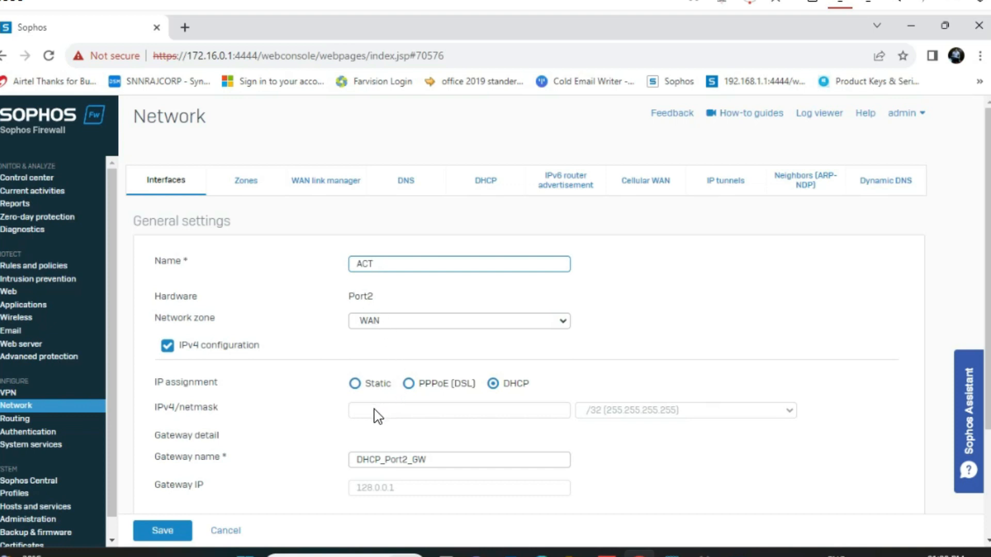
pyautogui.click(354, 383)
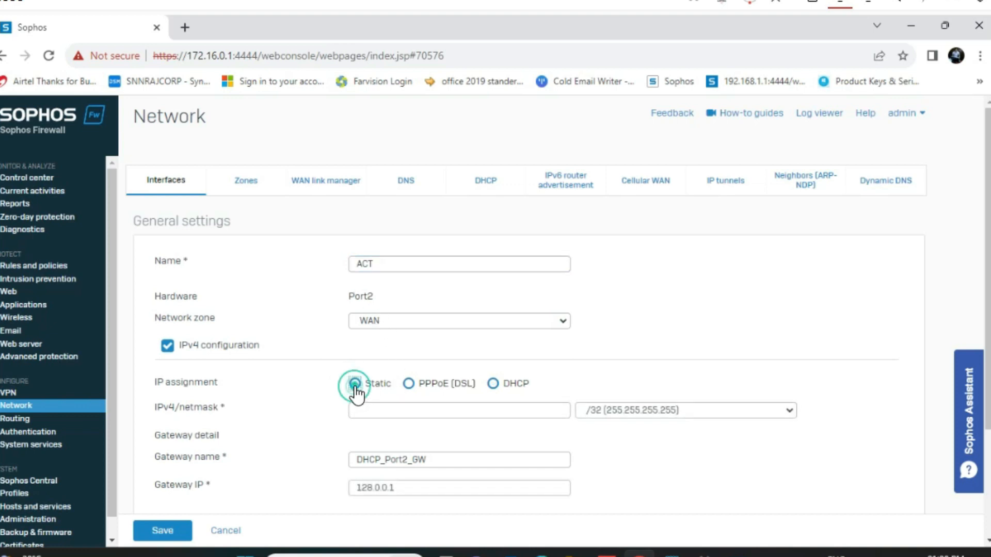
pyautogui.click(379, 263)
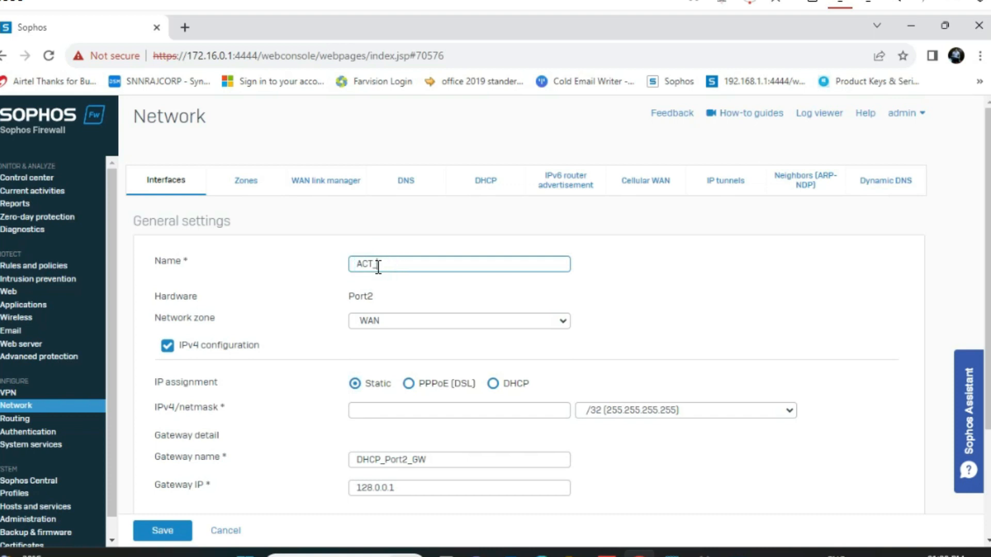
pyautogui.write('_Corp1')
# Give the interface IPv4 address 106.51.76.225 with a /19 (255.255.224.0) netmask
pyautogui.moveTo(983, 272); pyautogui.dragTo(988, 343)
pyautogui.click(395, 329)
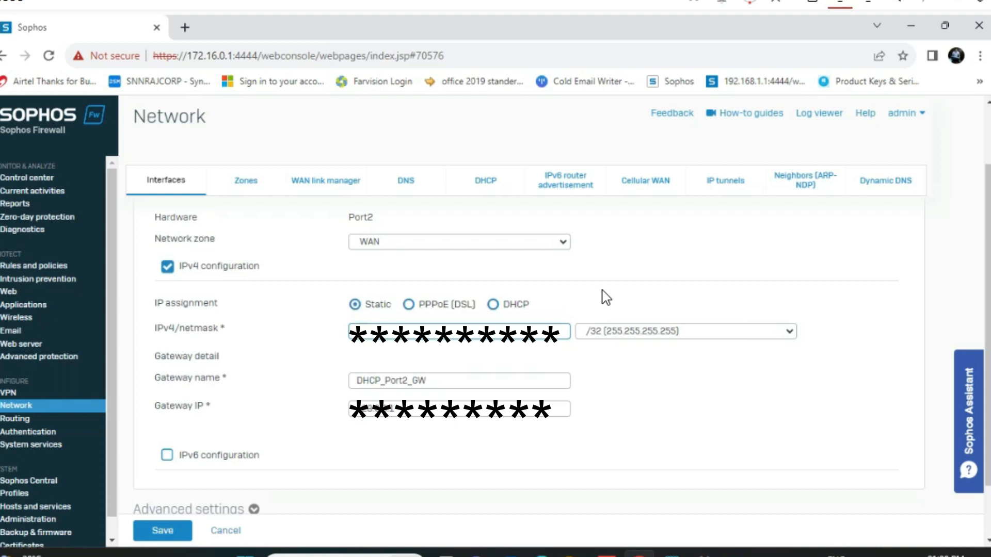
pyautogui.write('106.51.76.225')
pyautogui.click(631, 332)
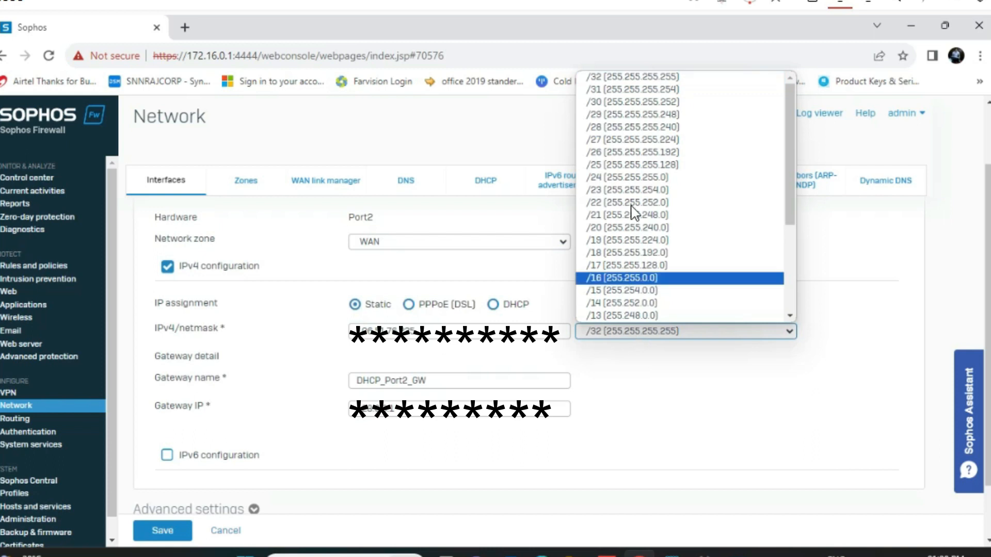
pyautogui.click(627, 191)
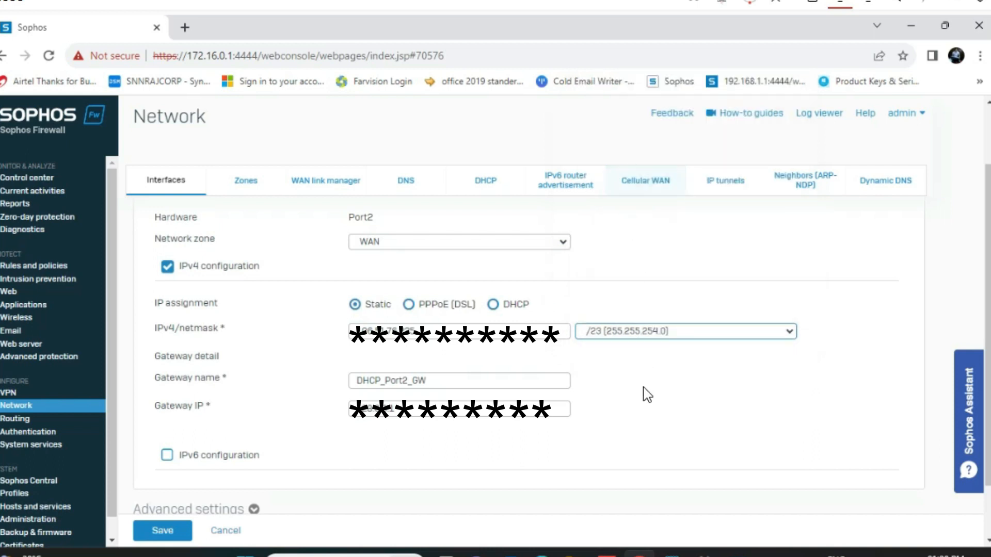
pyautogui.click(651, 334)
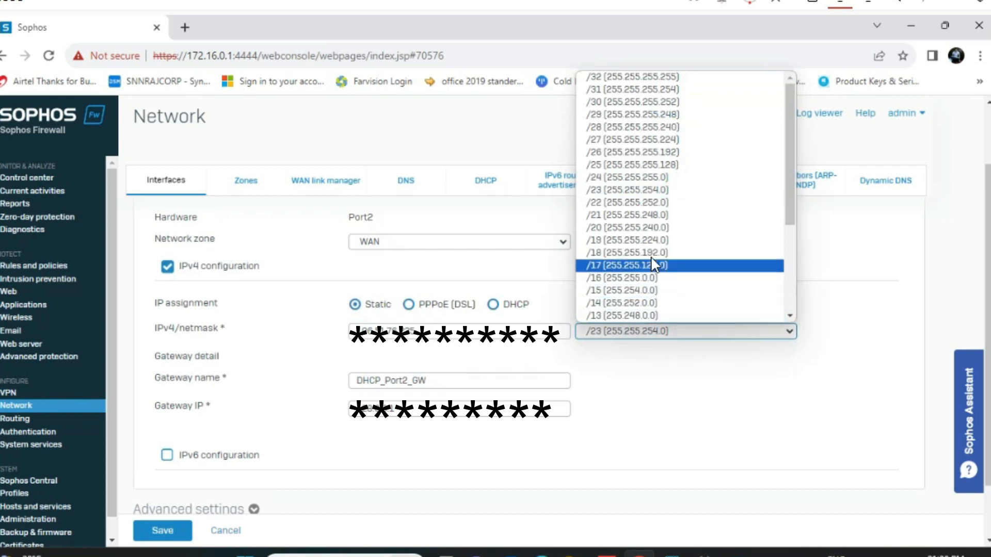
pyautogui.click(654, 242)
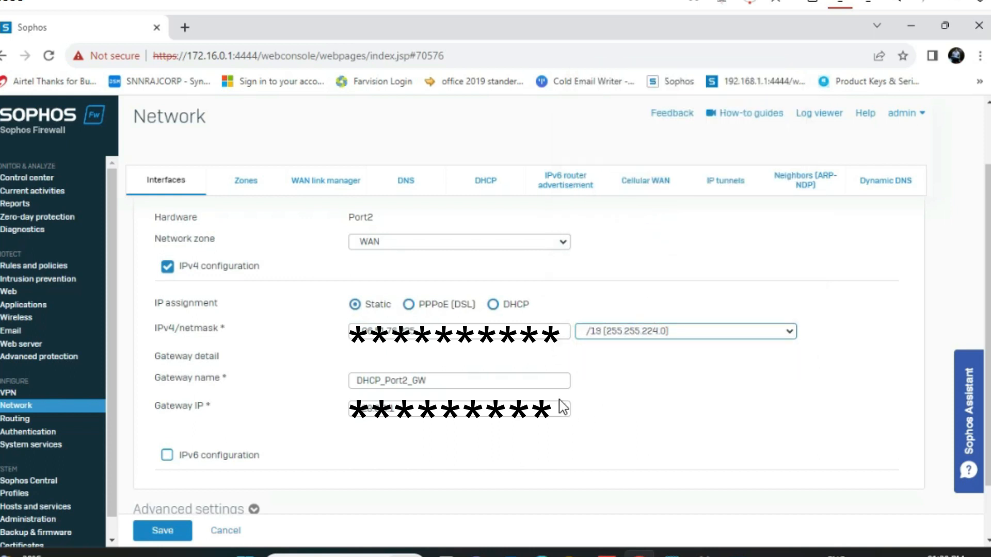
# Rename the gateway to ACT_corp1_GW and start retyping the gateway IP
pyautogui.click(405, 410)
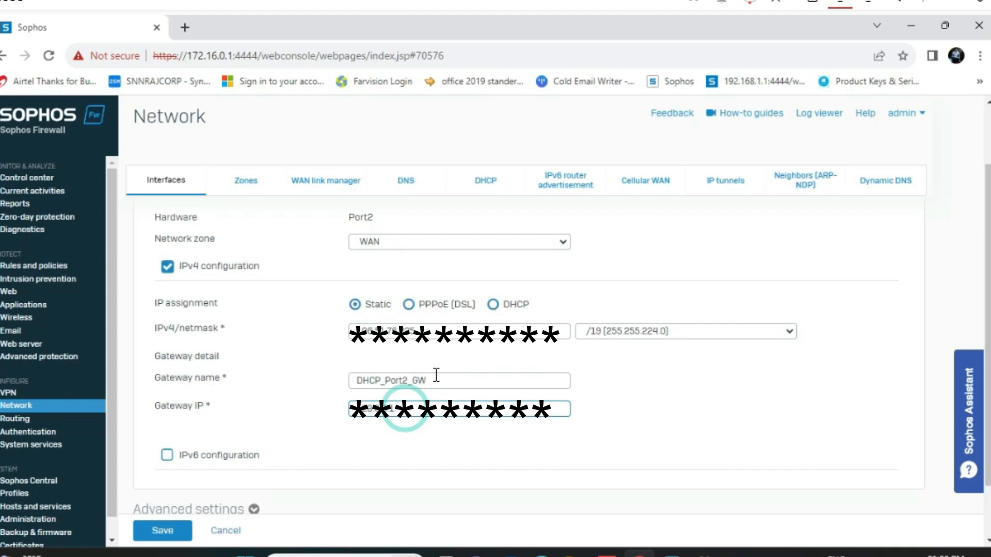
pyautogui.moveTo(436, 380); pyautogui.dragTo(339, 377)
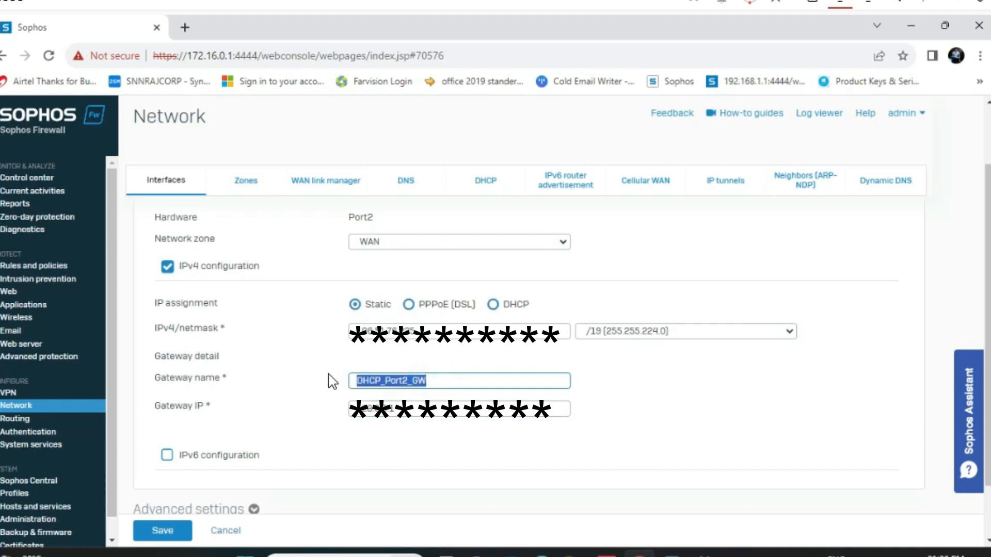
pyautogui.write('ACP')
pyautogui.press('BackSpace')
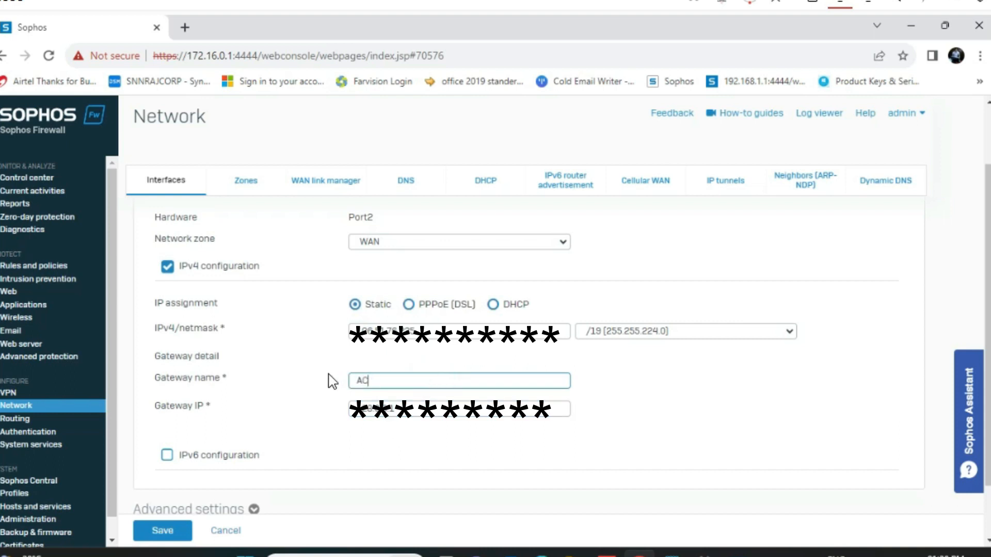
pyautogui.write('T_corp1_GW')
pyautogui.doubleClick(400, 419)
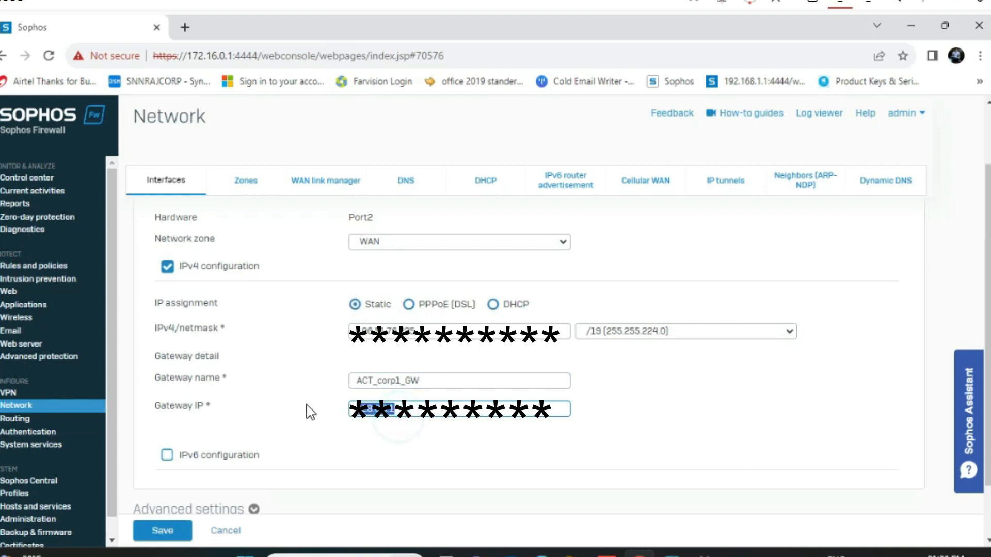
pyautogui.write('10')
# Save and confirm the ACT_Corp1 interface update, then go to Rules and policies
pyautogui.click(170, 530)
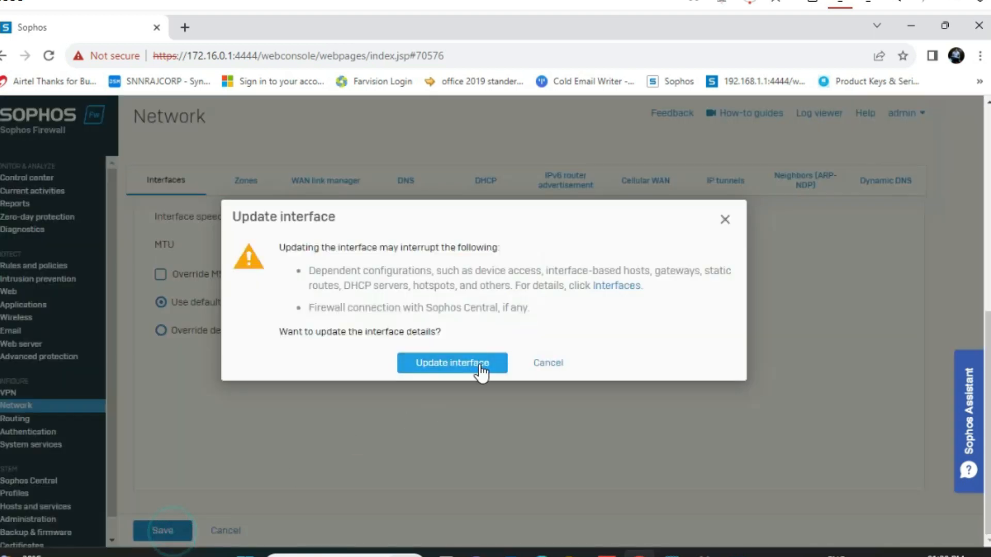
pyautogui.click(457, 368)
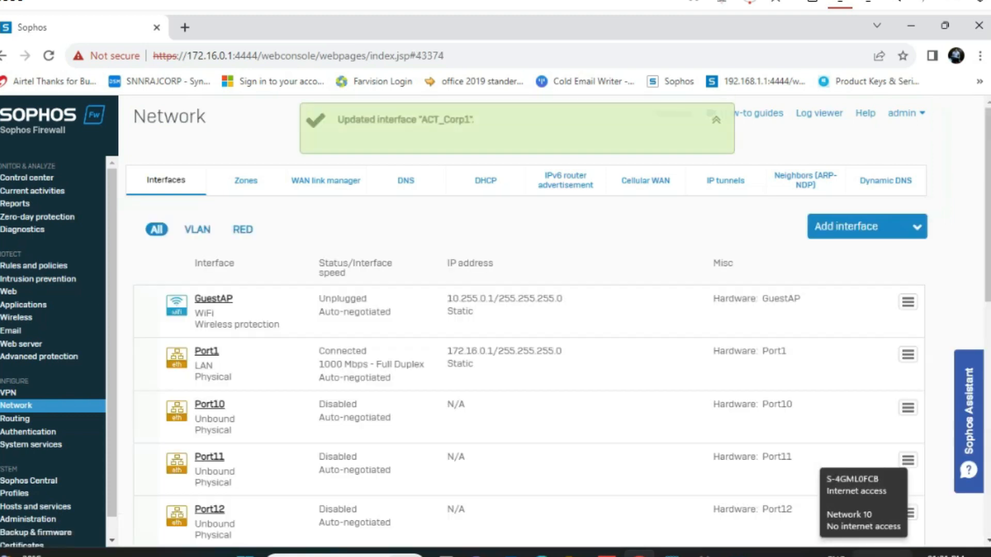
pyautogui.click(33, 265)
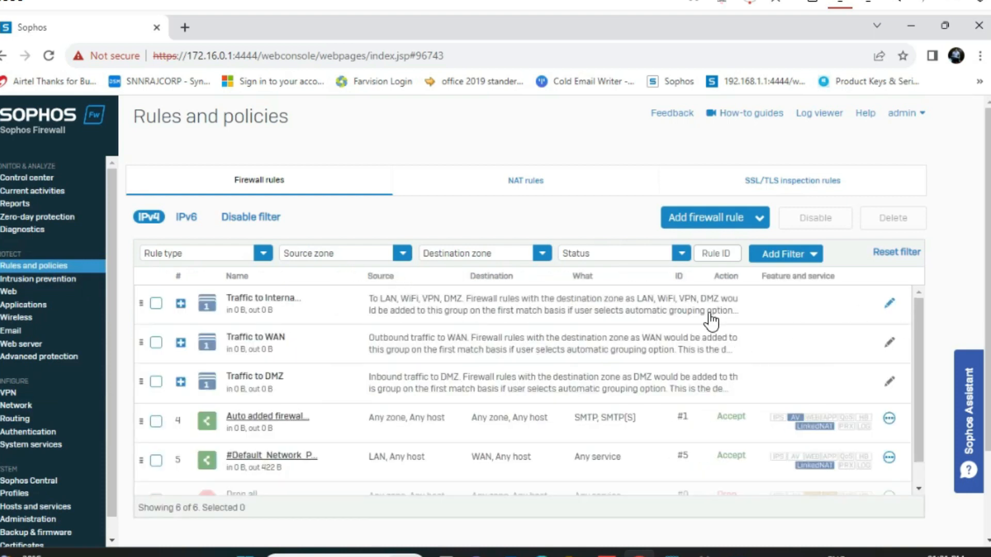
# Delete the Traffic to Internal example rule, removing its group as well
pyautogui.click(182, 304)
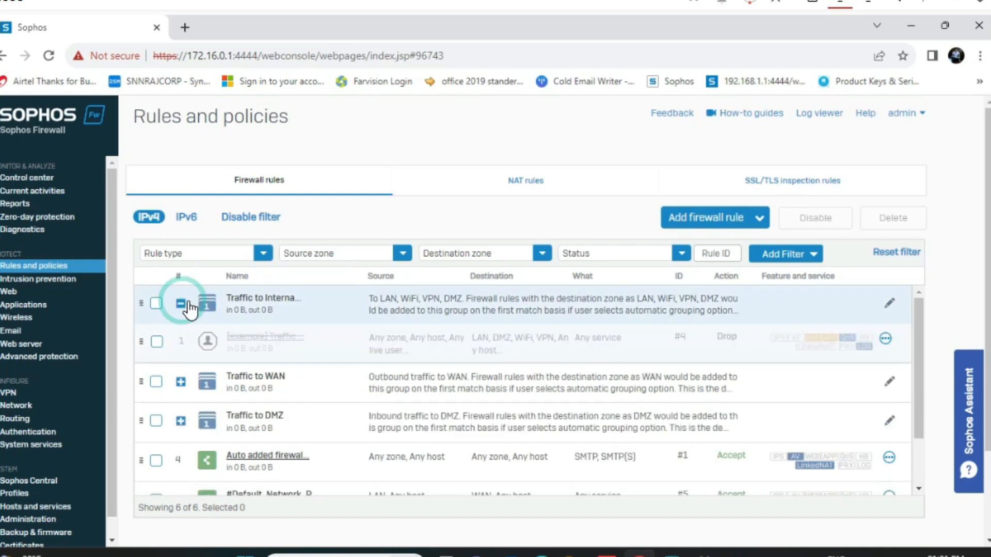
pyautogui.click(886, 338)
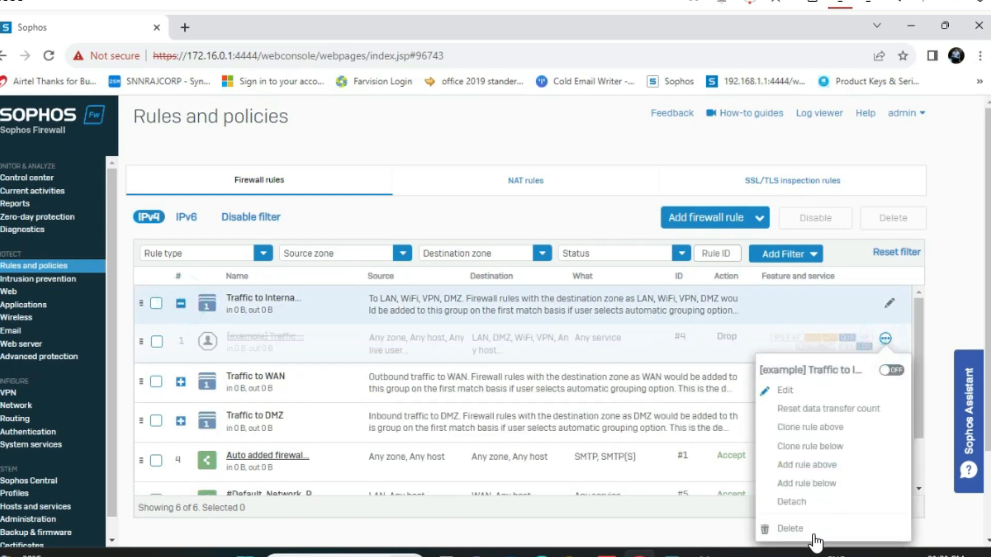
pyautogui.click(789, 527)
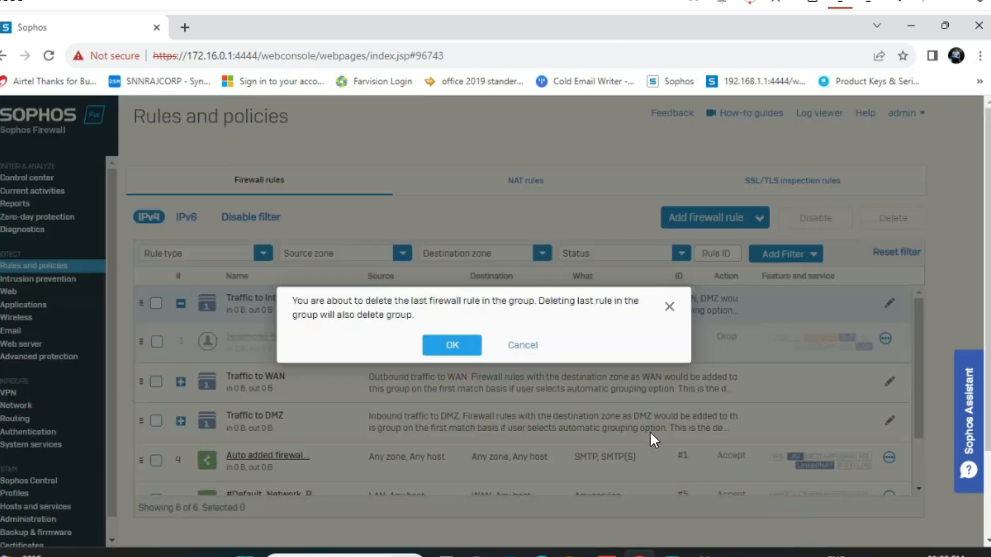
pyautogui.click(445, 347)
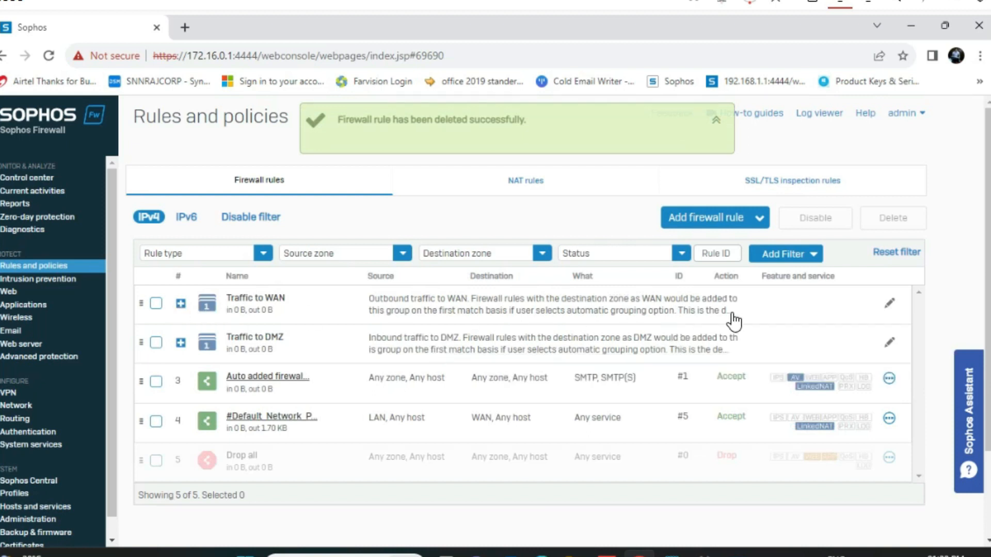
# Delete the example rule in the Traffic to WAN group
pyautogui.click(887, 305)
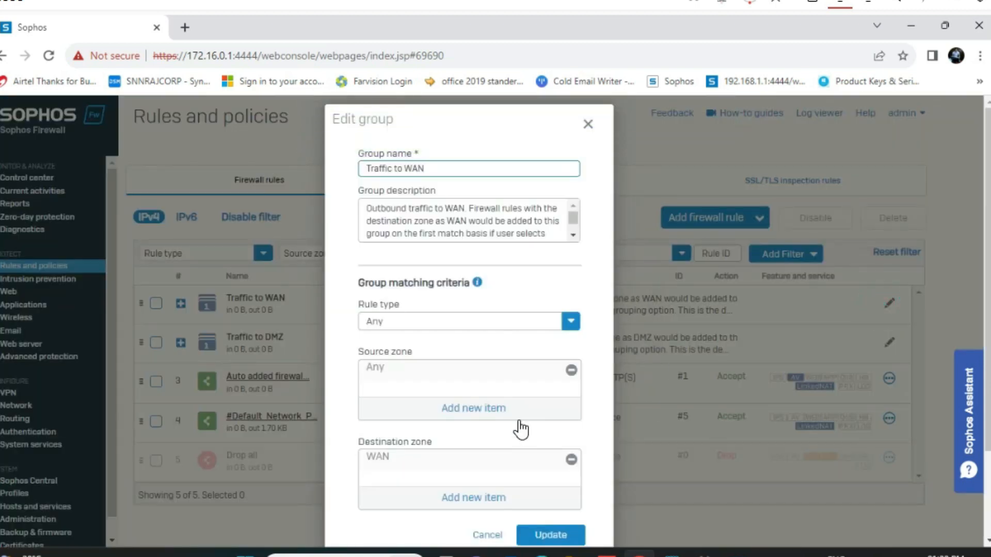
pyautogui.click(486, 534)
pyautogui.click(887, 340)
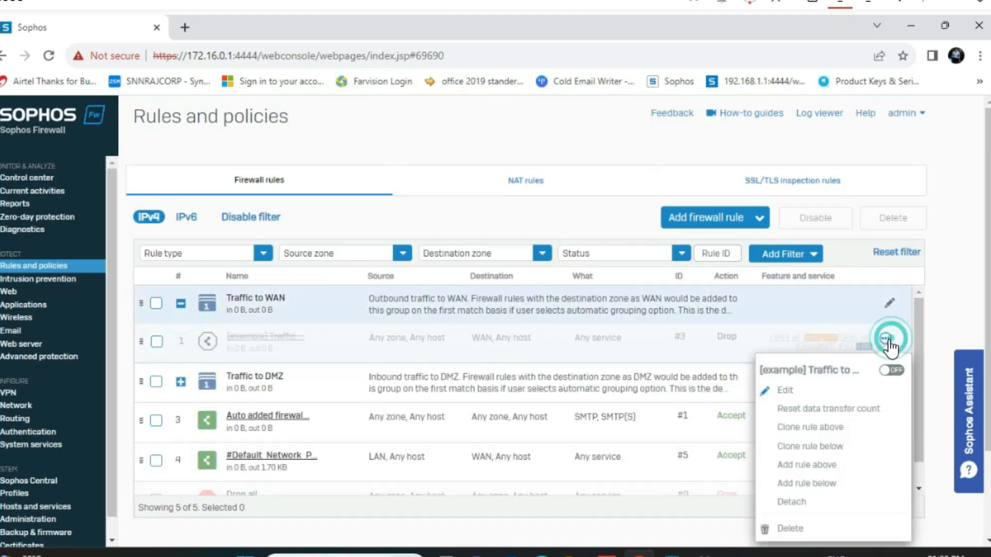
pyautogui.click(789, 527)
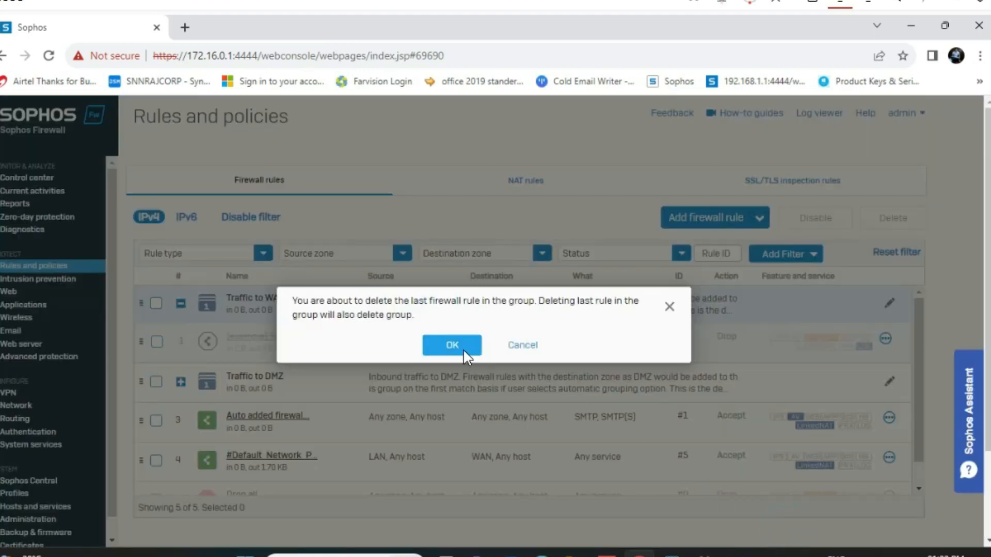
pyautogui.click(456, 347)
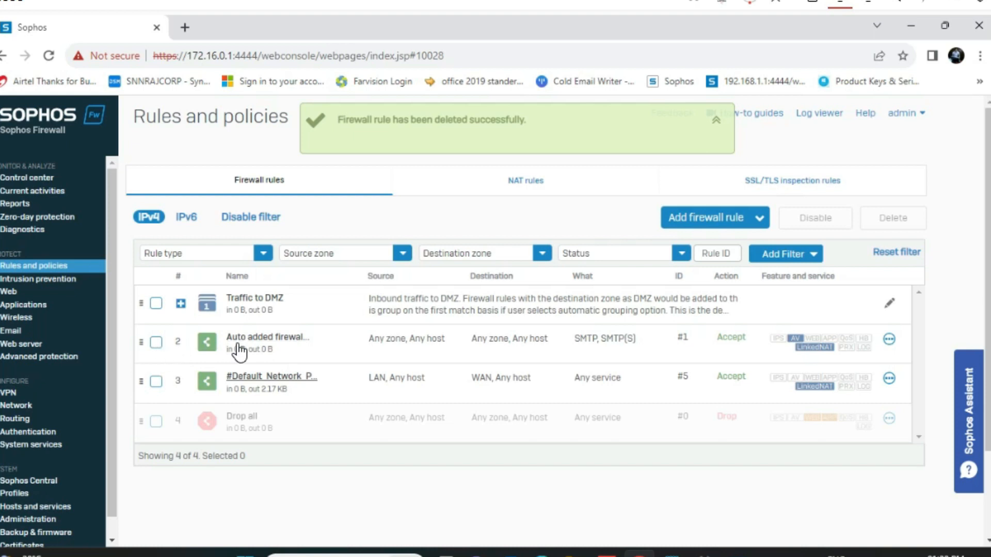
# Move the #Default_Network rule above the auto-added SMTP rule
pyautogui.click(888, 339)
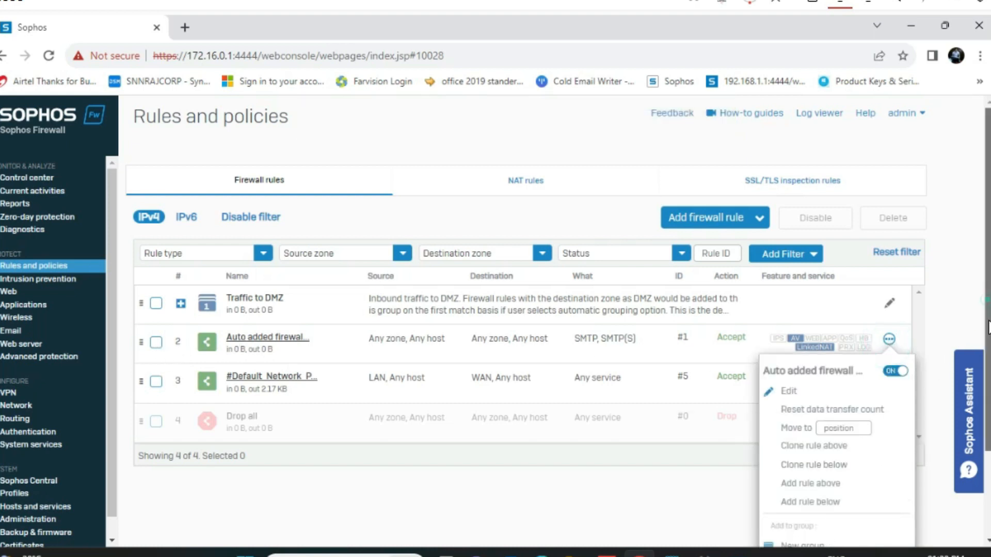
pyautogui.scroll(-2, 987, 308)
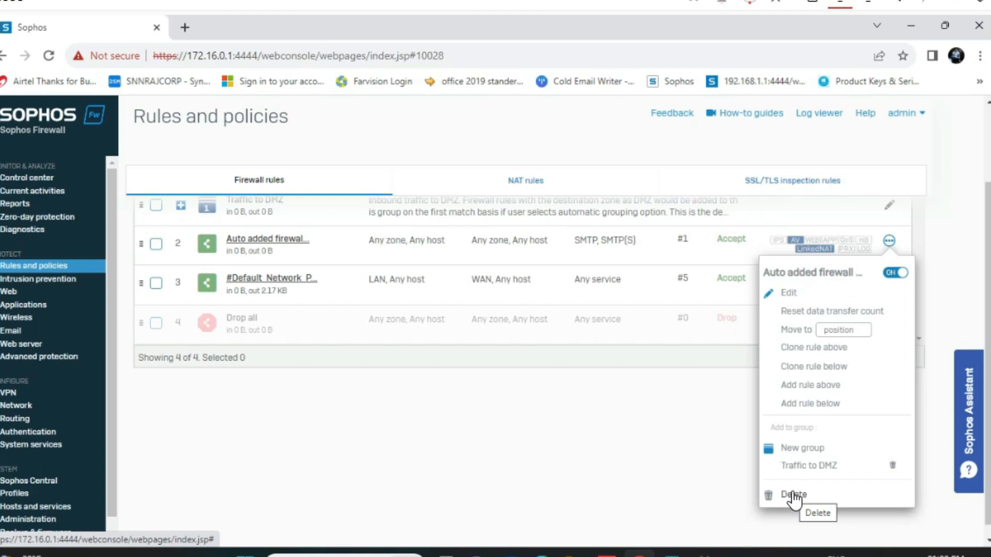
pyautogui.click(938, 247)
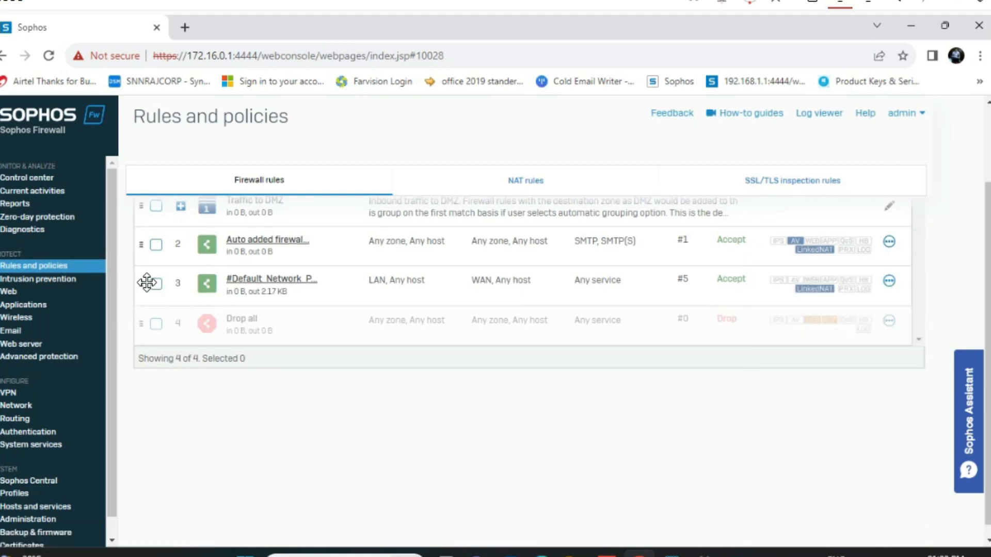
pyautogui.moveTo(147, 282); pyautogui.dragTo(151, 236)
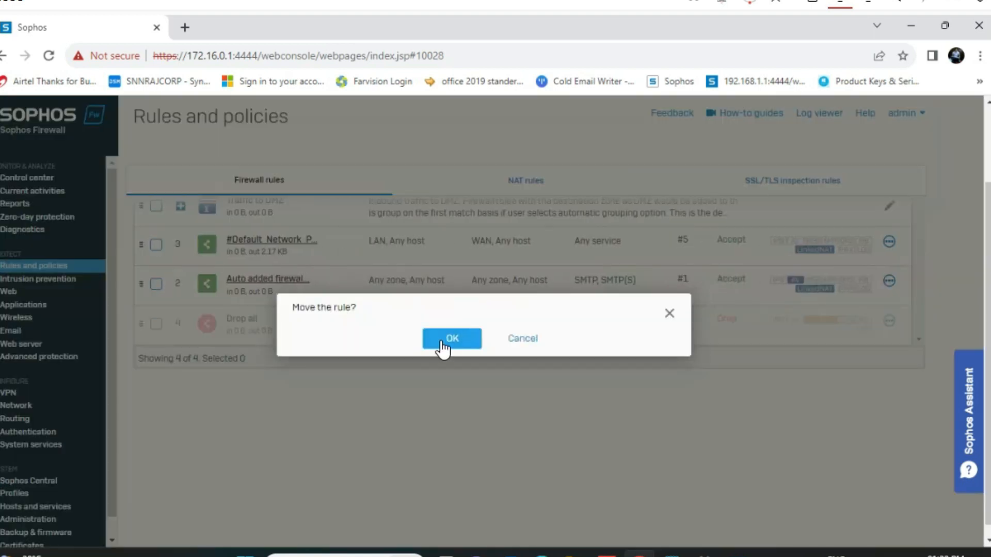
pyautogui.click(440, 338)
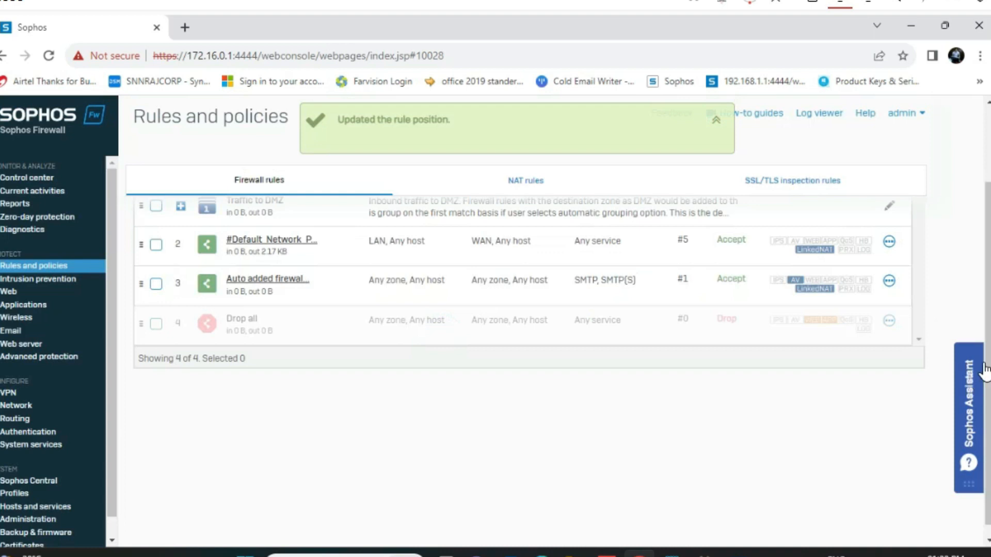
pyautogui.moveTo(988, 339); pyautogui.dragTo(986, 266)
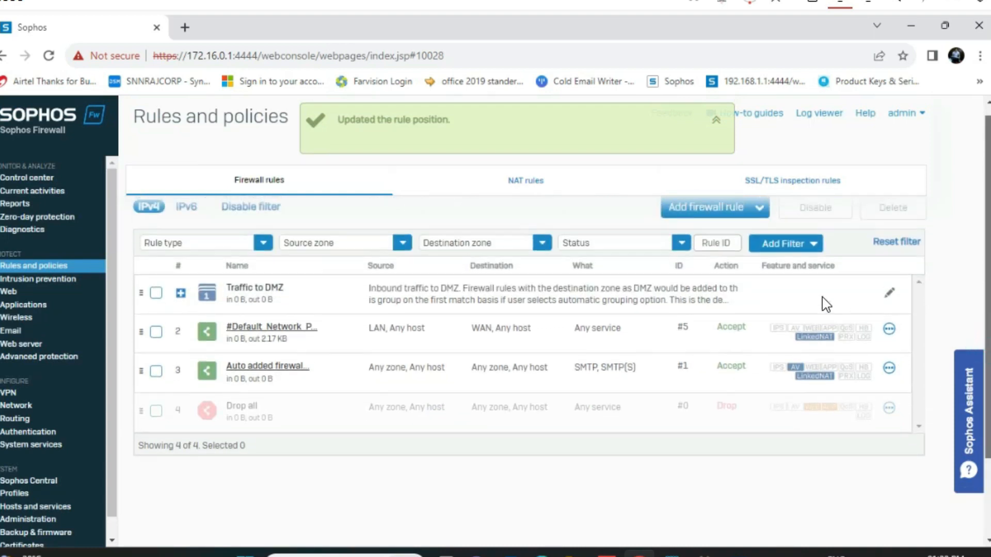
# Delete the example rule in the Traffic to DMZ group
pyautogui.click(179, 304)
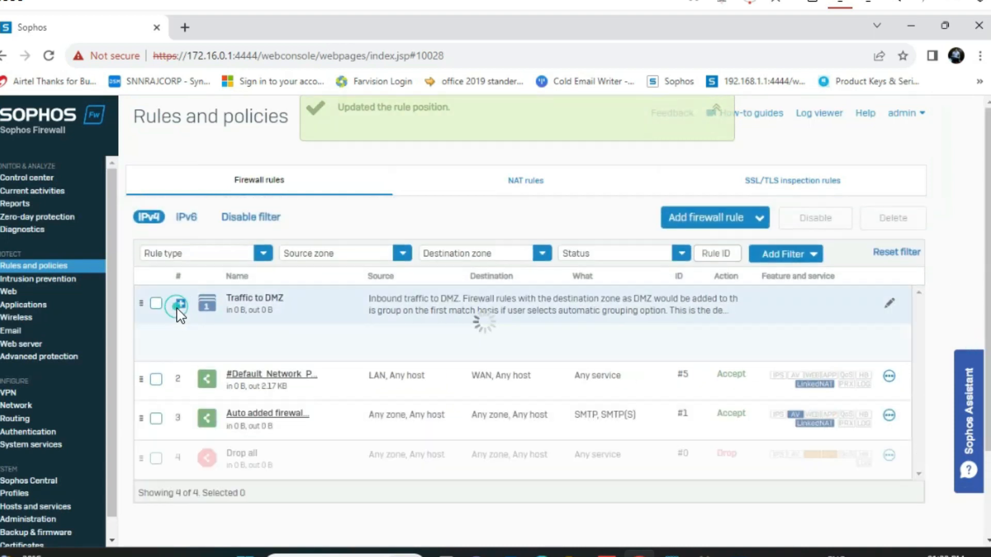
pyautogui.click(885, 339)
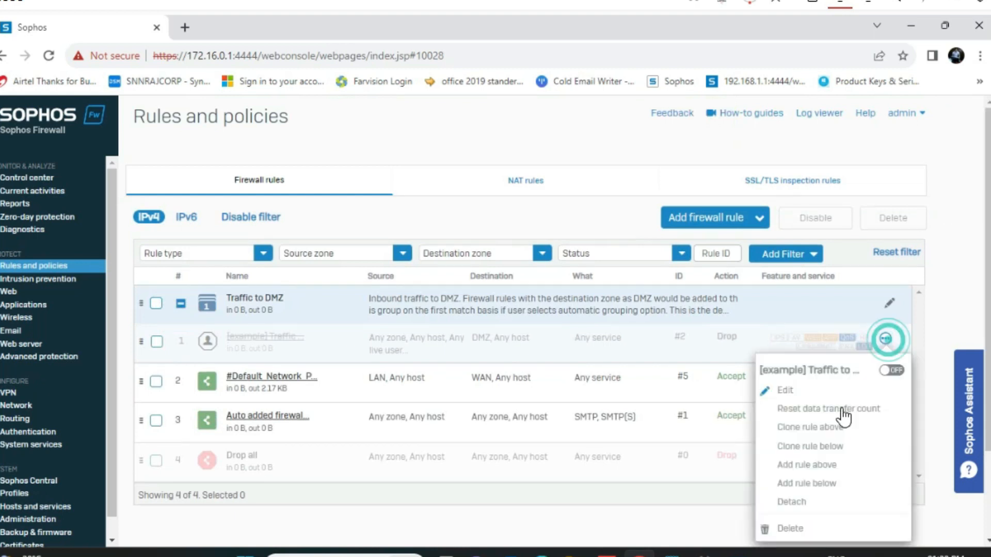
pyautogui.click(789, 528)
pyautogui.click(456, 346)
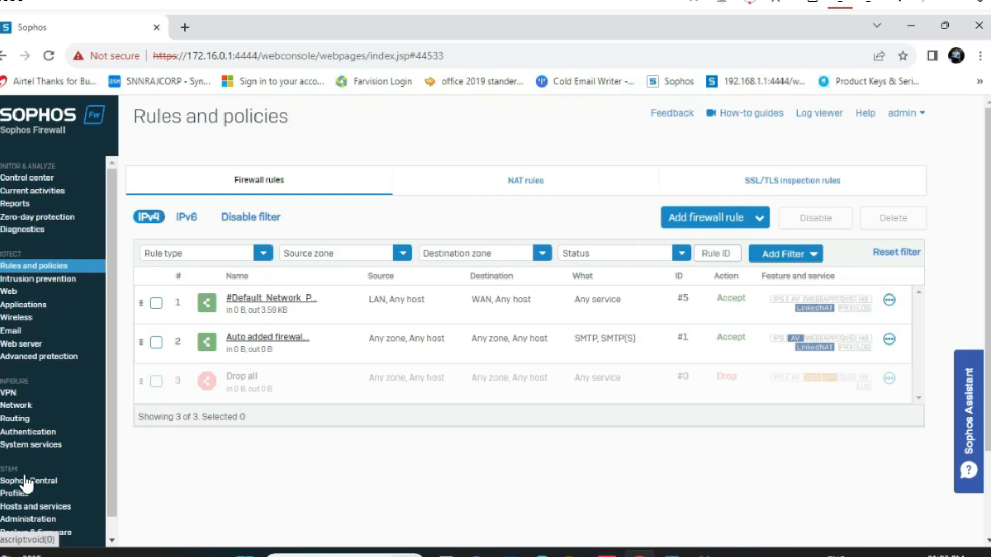
# Show the Web Policies page with Default Policy's Anybody rules for blocked URLs and risky downloads
pyautogui.click(22, 407)
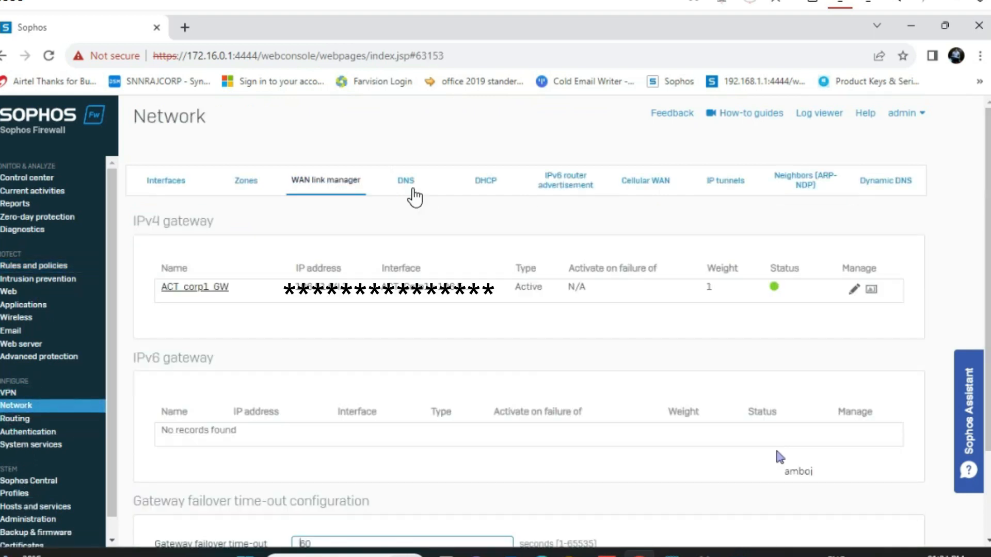
pyautogui.click(37, 265)
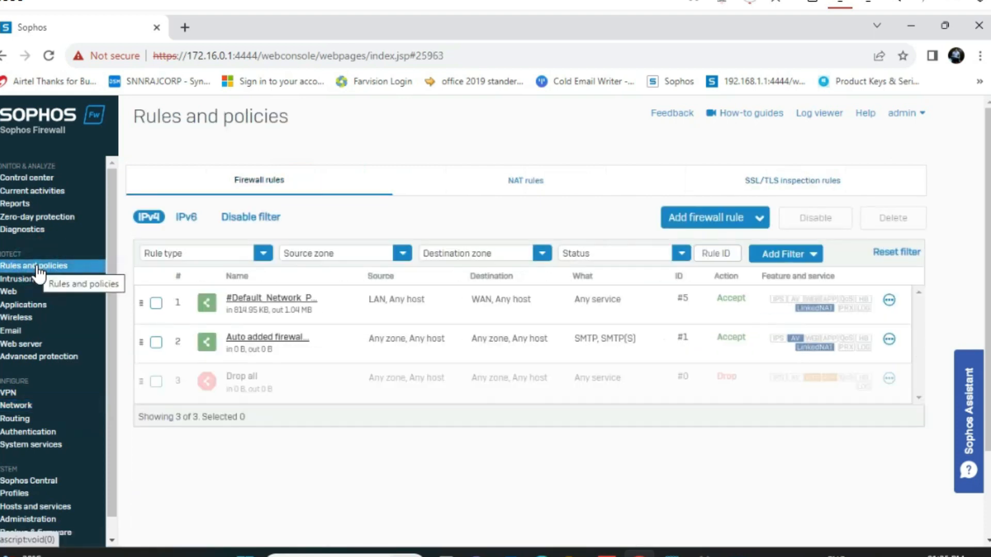
pyautogui.click(10, 293)
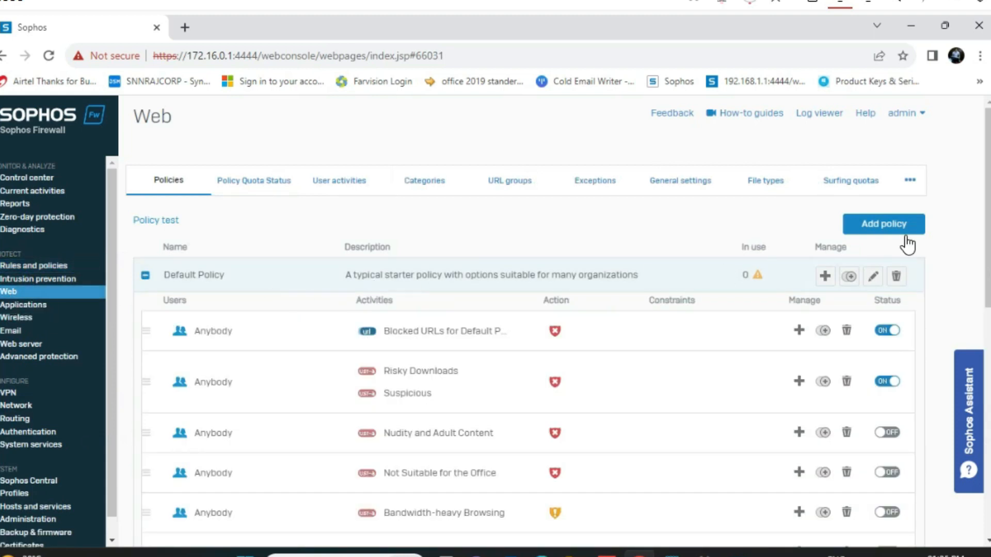
# Create a web policy named Web_filter and add an Anybody rule blocking all web traffic
pyautogui.click(896, 235)
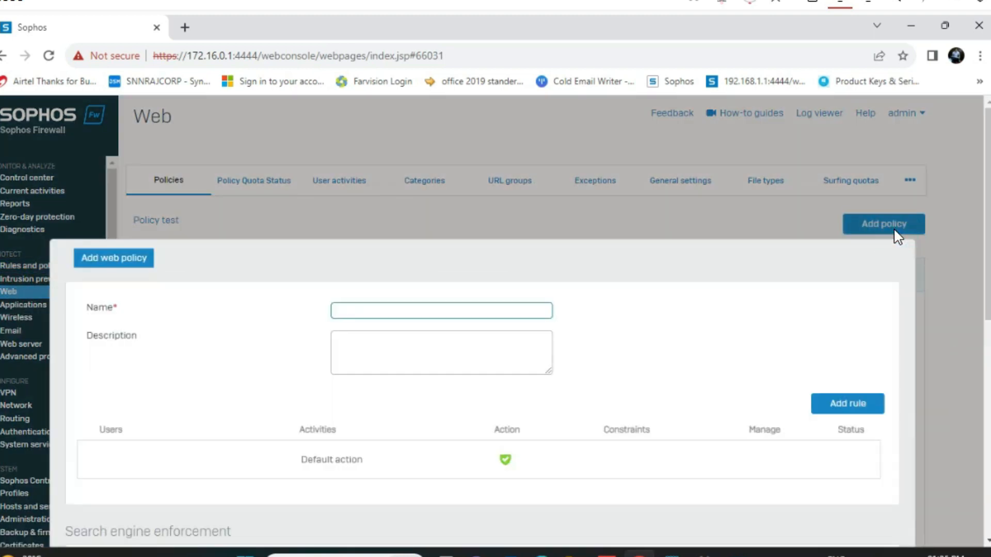
pyautogui.click(389, 313)
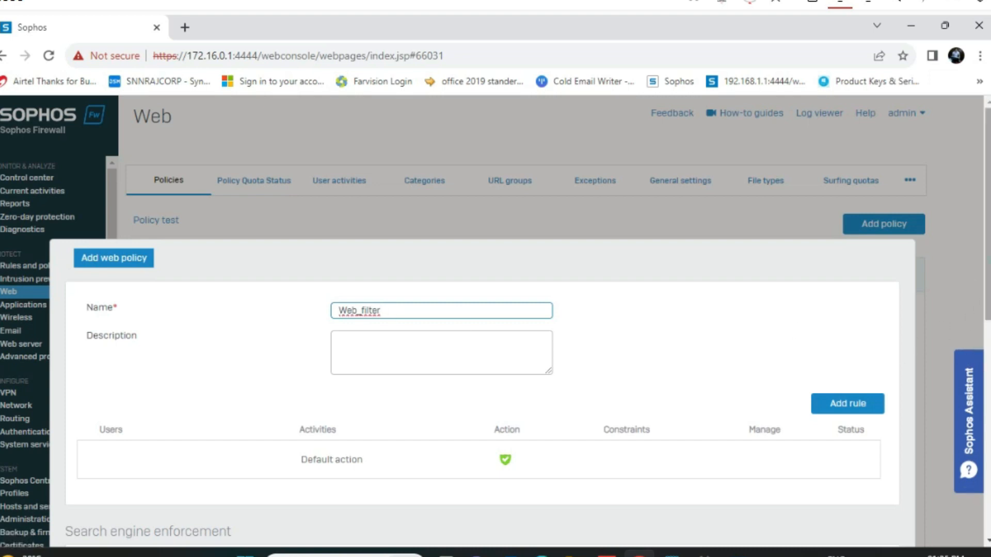
pyautogui.scroll(-2, 516, 335)
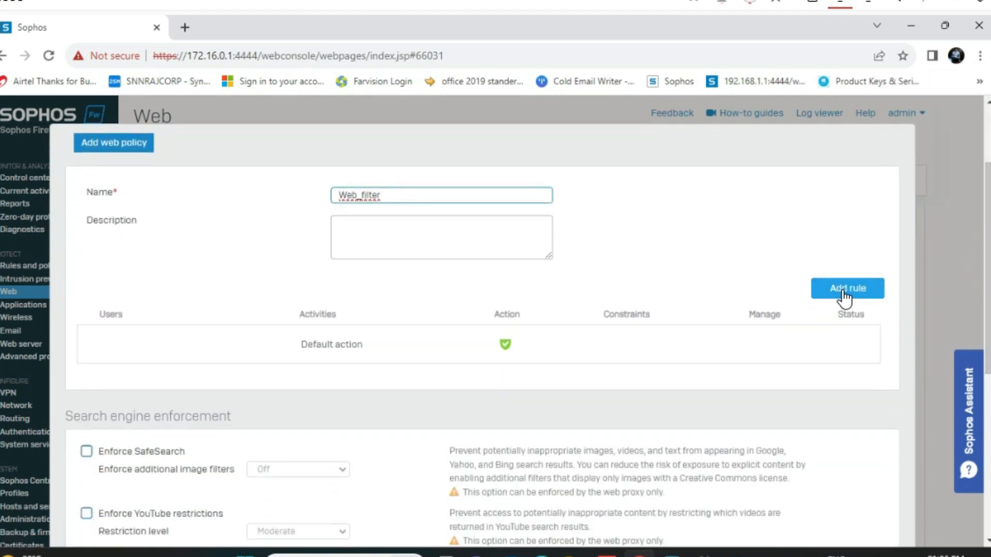
pyautogui.click(844, 293)
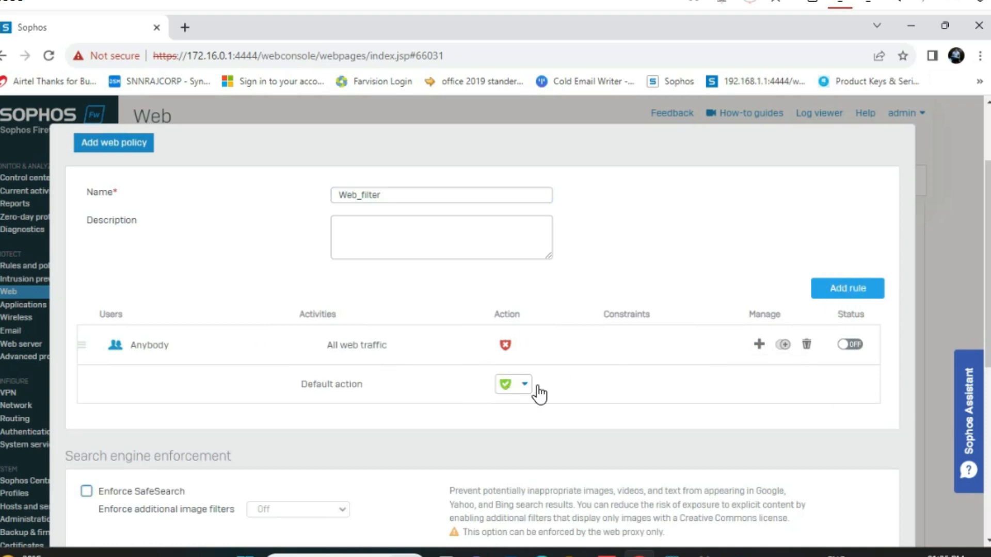
# Replace the rule's All web traffic activity with Nudity and Adult Content
pyautogui.click(453, 345)
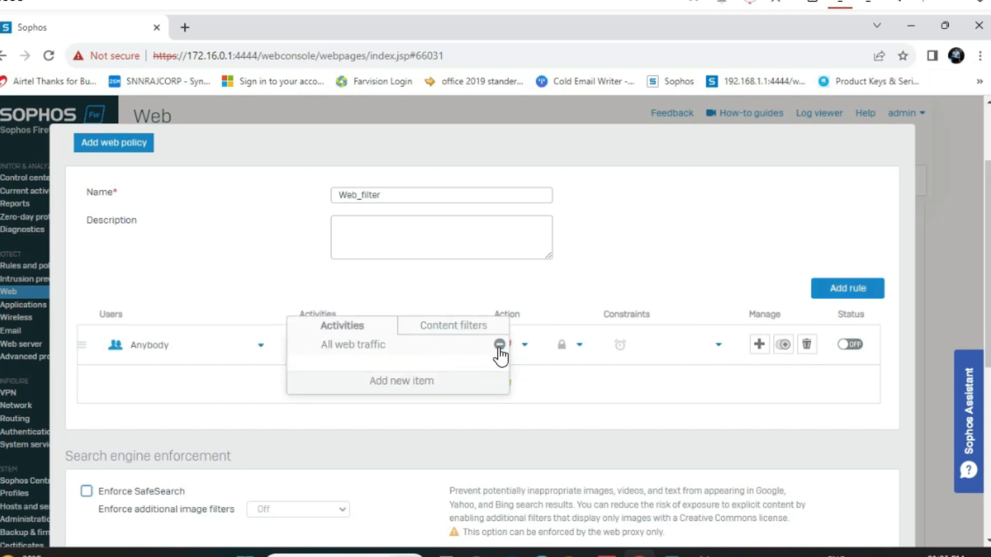
pyautogui.click(498, 346)
pyautogui.click(403, 382)
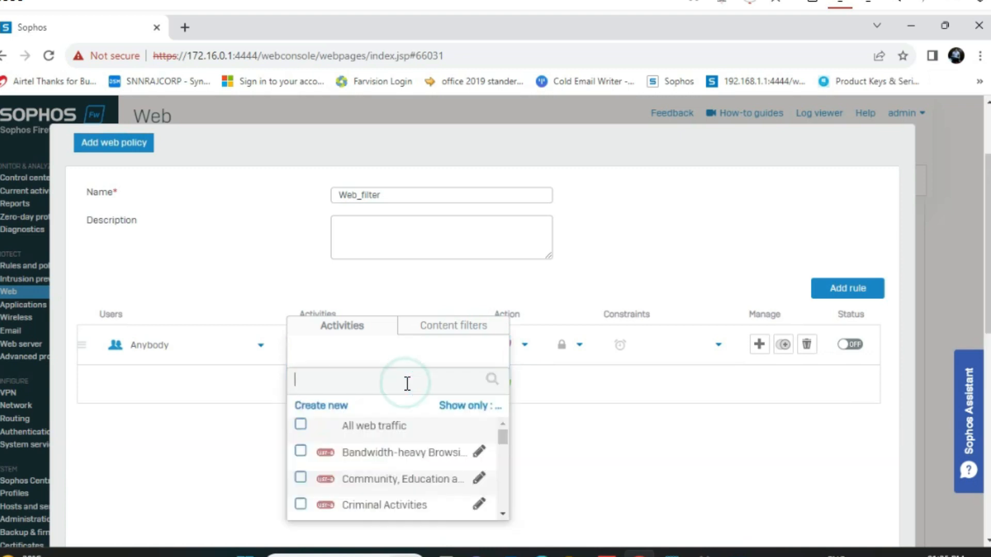
pyautogui.moveTo(501, 436); pyautogui.dragTo(502, 439)
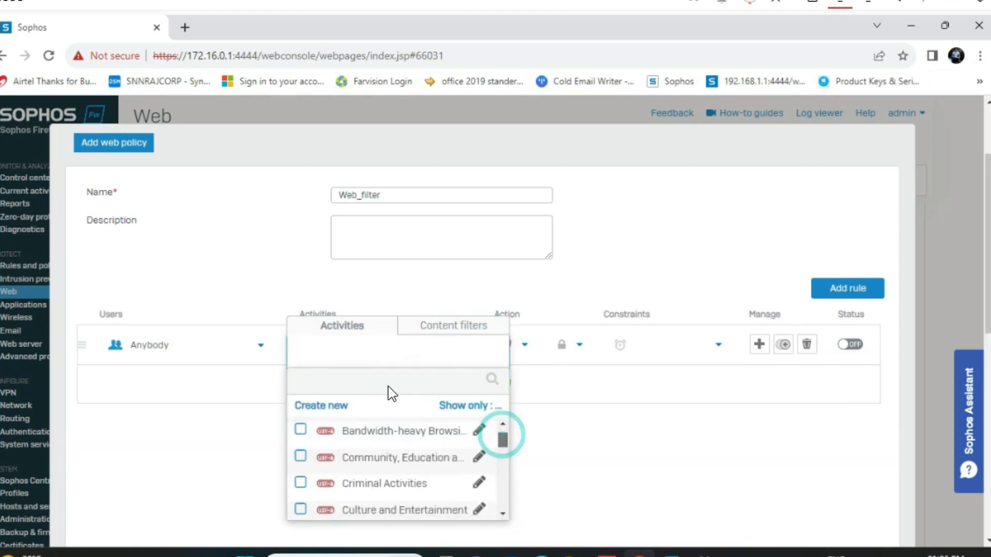
pyautogui.click(359, 379)
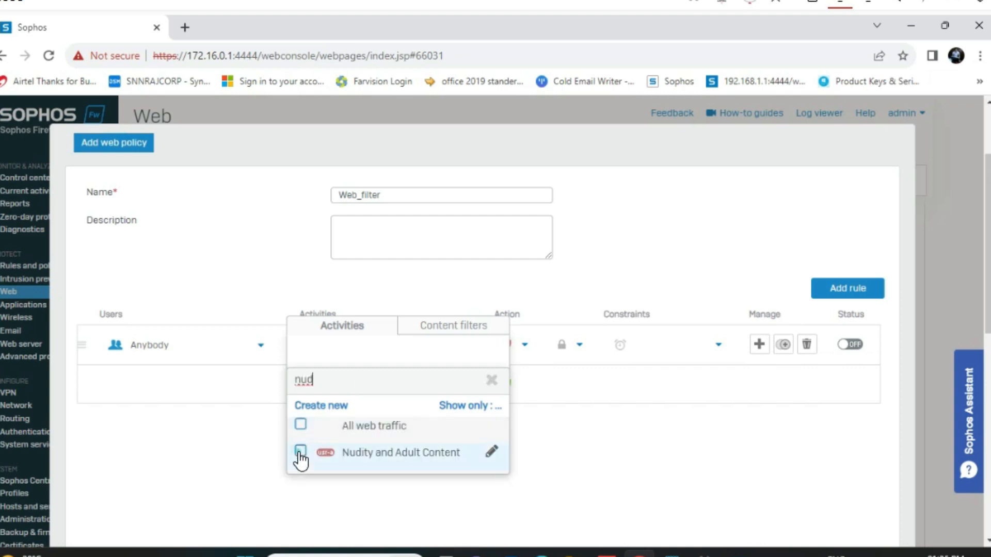
pyautogui.click(300, 451)
pyautogui.click(380, 490)
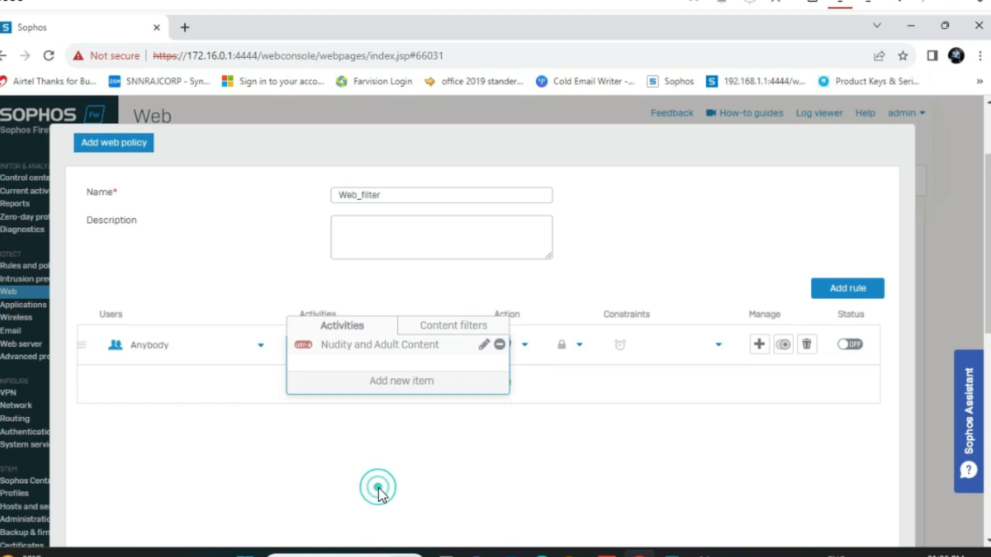
# Add Games and Gambling as a second activity on the rule
pyautogui.click(404, 383)
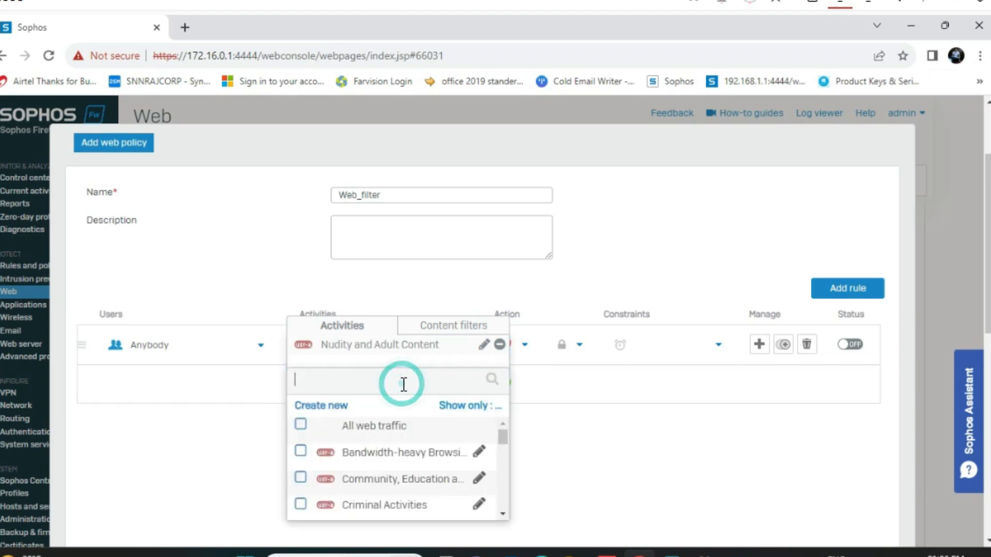
pyautogui.click(339, 382)
pyautogui.write('game')
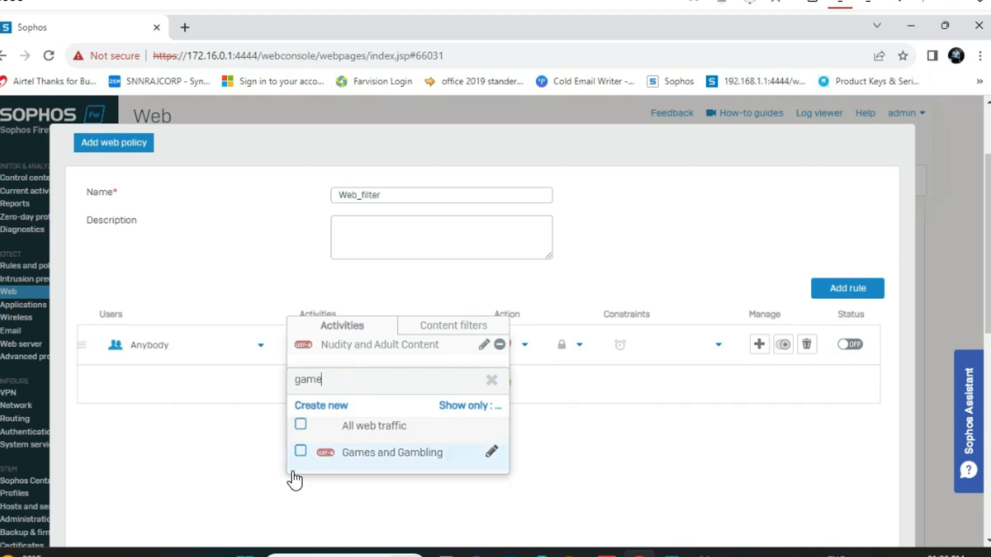
pyautogui.click(300, 451)
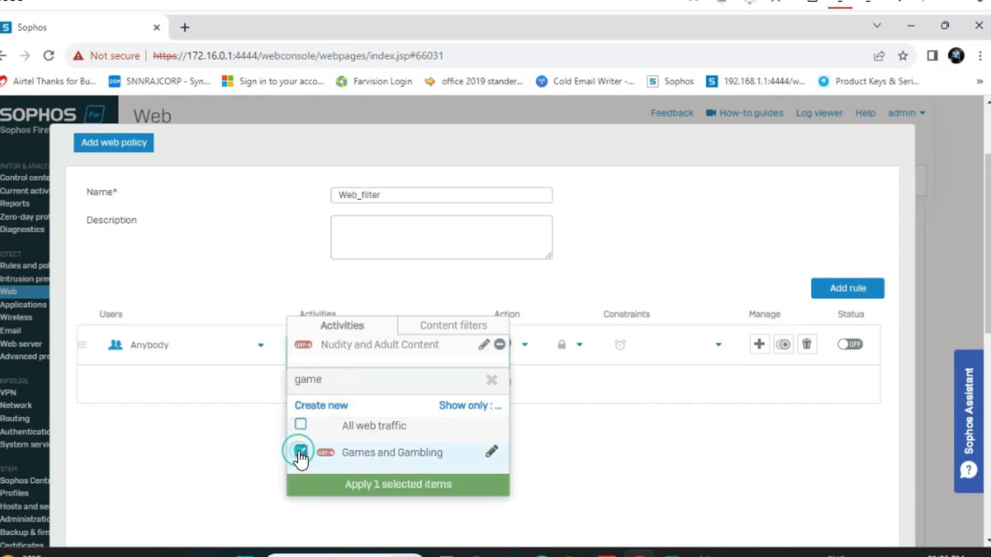
pyautogui.click(362, 483)
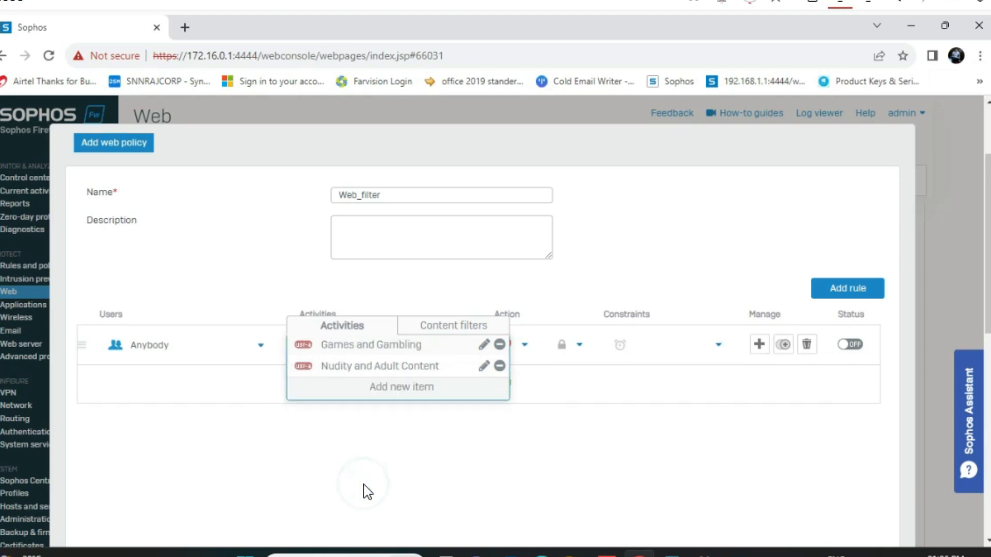
pyautogui.click(392, 388)
pyautogui.moveTo(504, 442); pyautogui.dragTo(506, 521)
pyautogui.click(566, 490)
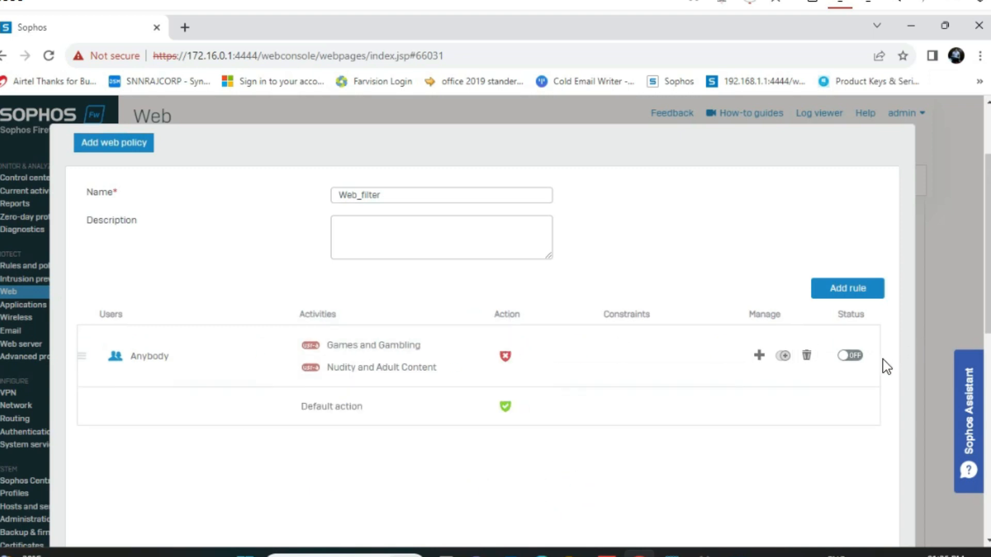
# Enable the rule and save the Web_filter policy
pyautogui.click(857, 356)
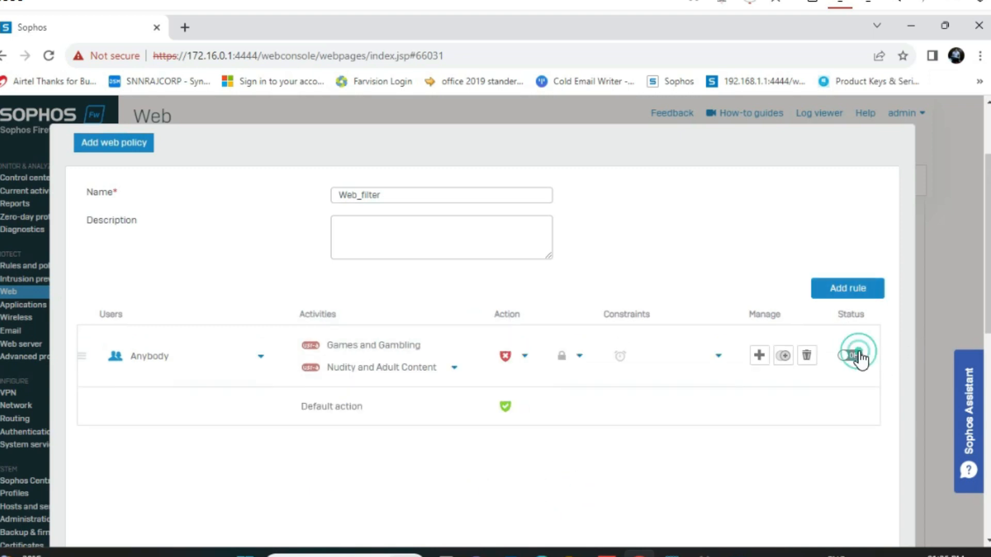
pyautogui.moveTo(988, 264); pyautogui.dragTo(988, 466)
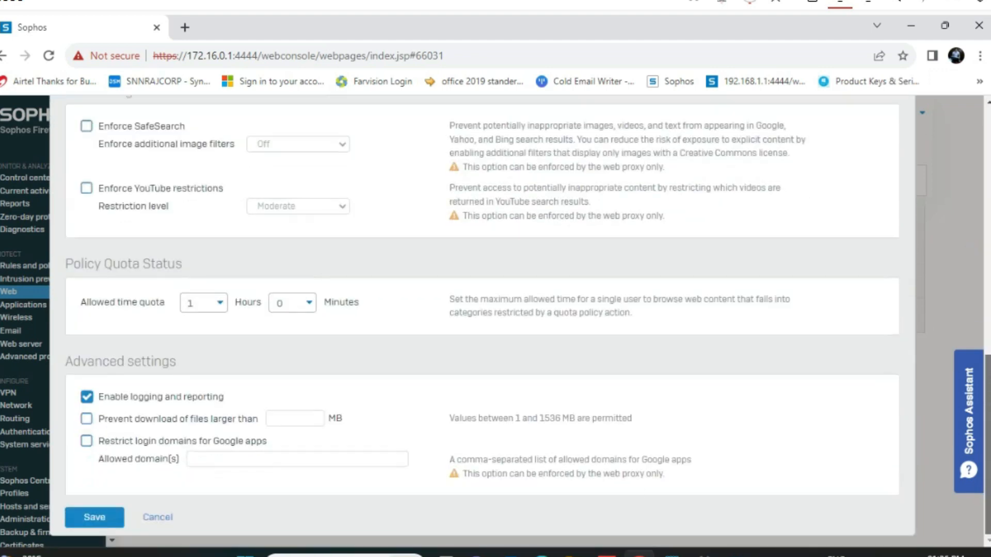
pyautogui.click(93, 518)
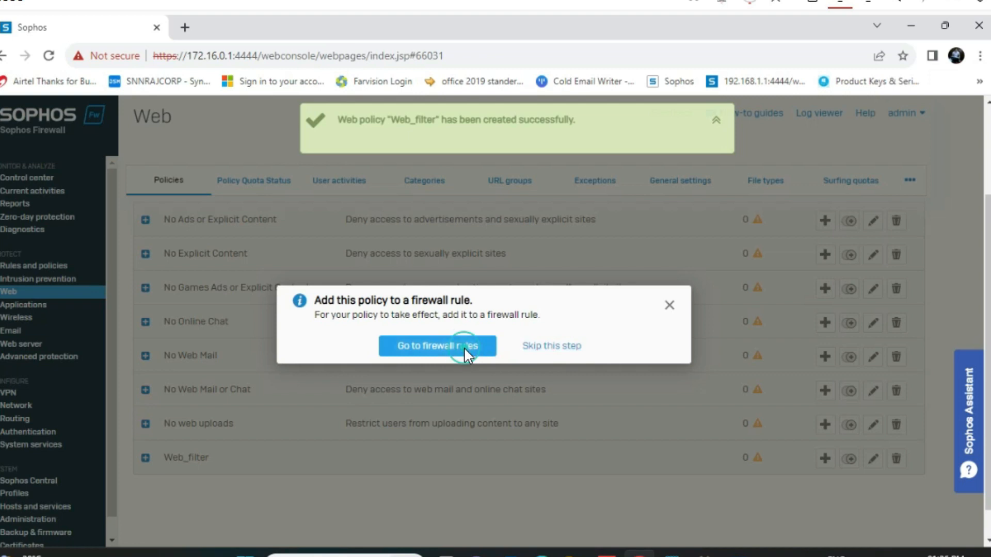
# Open rule 1, #Default_Network_Policy, for editing and scroll to its security features
pyautogui.click(464, 347)
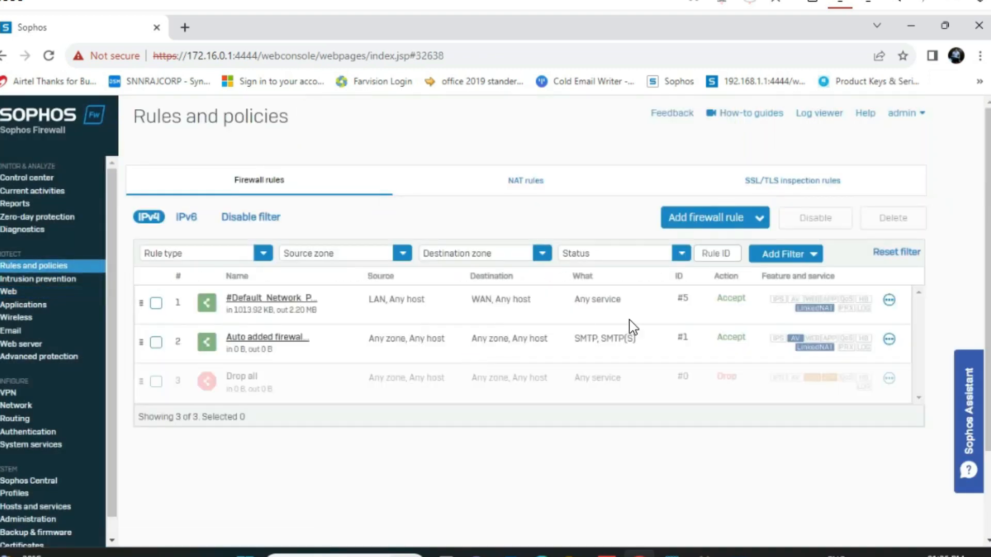
pyautogui.click(889, 300)
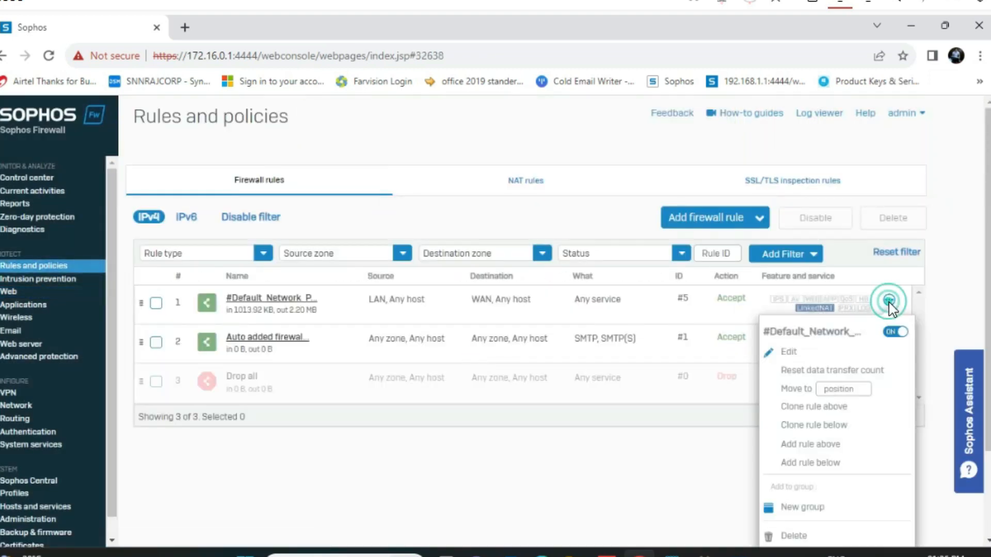
pyautogui.click(791, 353)
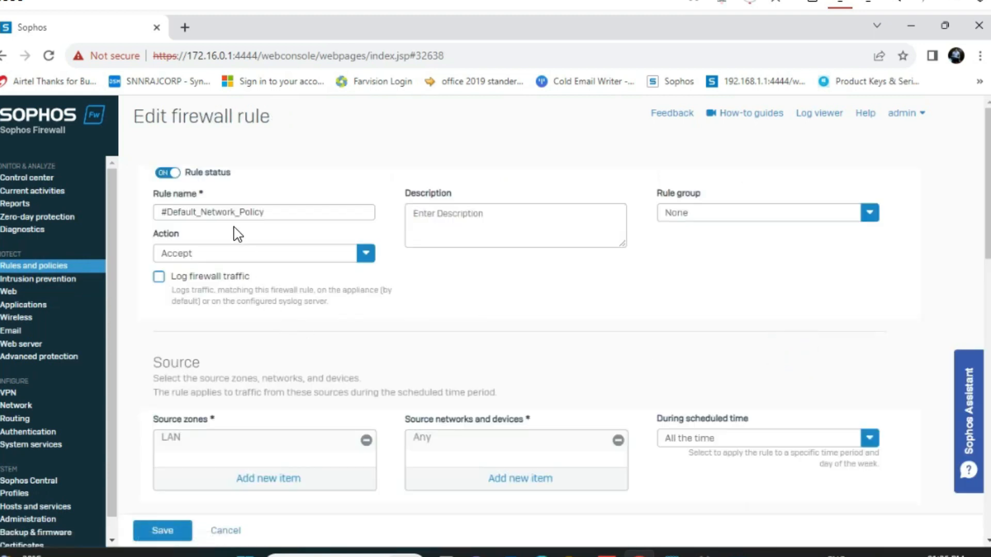
pyautogui.moveTo(196, 212); pyautogui.dragTo(154, 212)
pyautogui.scroll(-2, 456, 354)
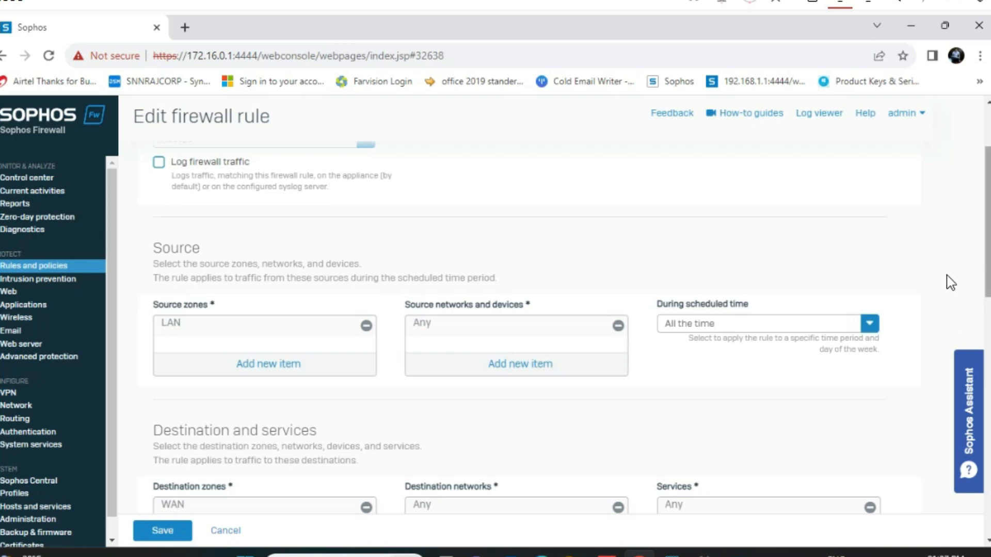
pyautogui.moveTo(987, 237); pyautogui.dragTo(988, 474)
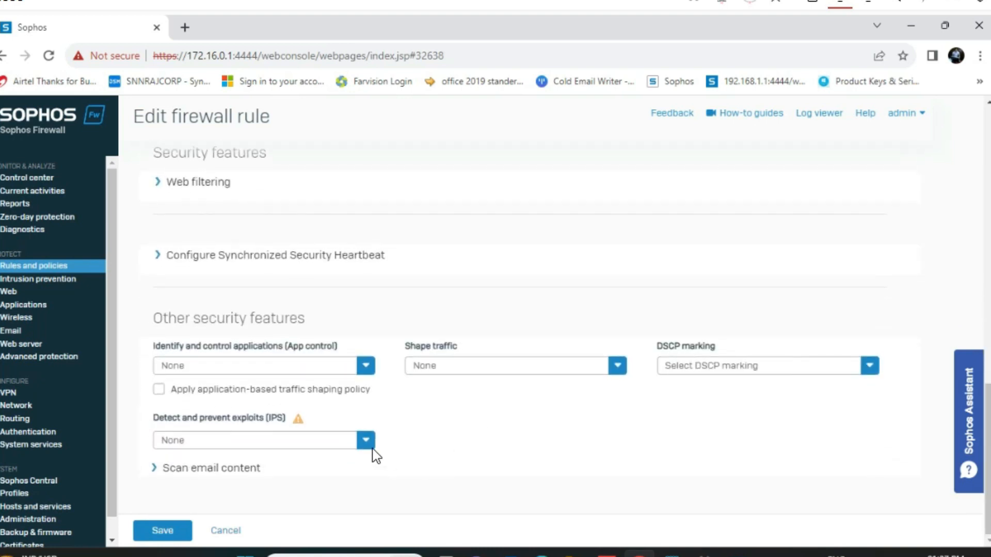
# Set the rule's web policy to Web_filter
pyautogui.click(158, 184)
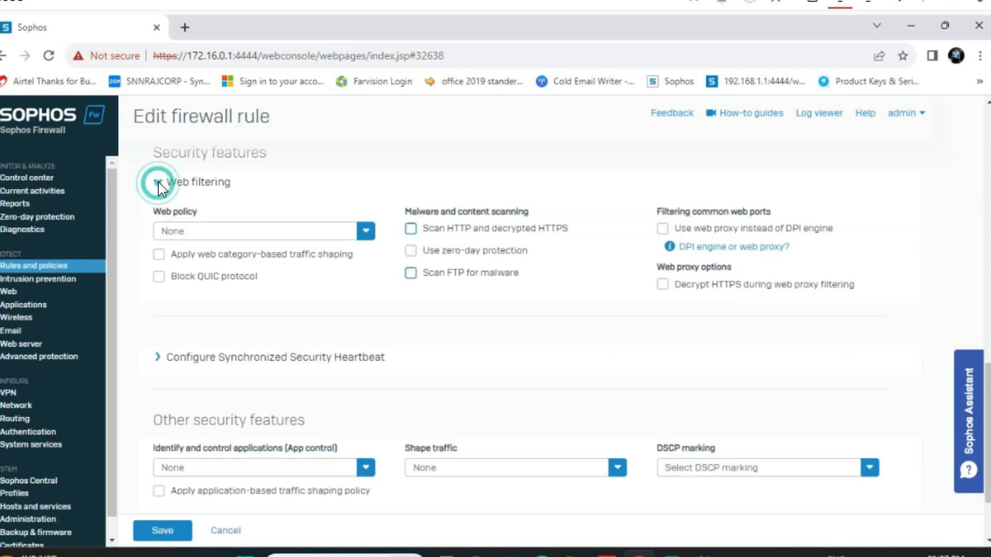
pyautogui.click(364, 231)
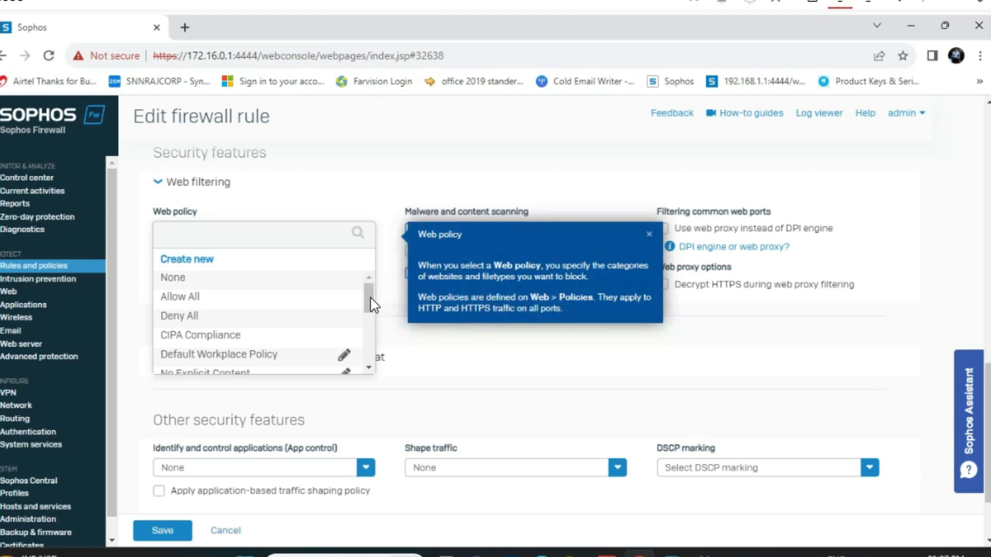
pyautogui.moveTo(366, 298); pyautogui.dragTo(367, 369)
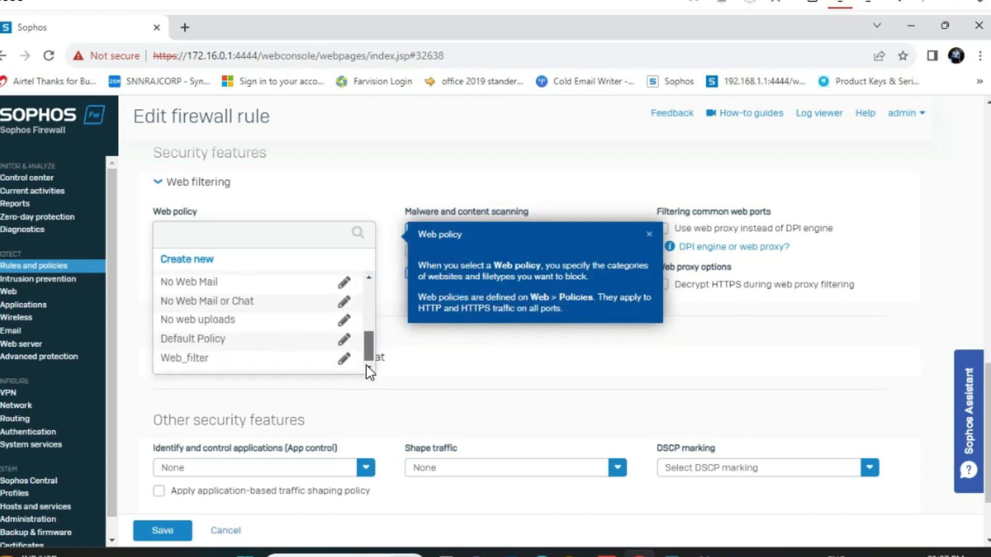
pyautogui.click(172, 360)
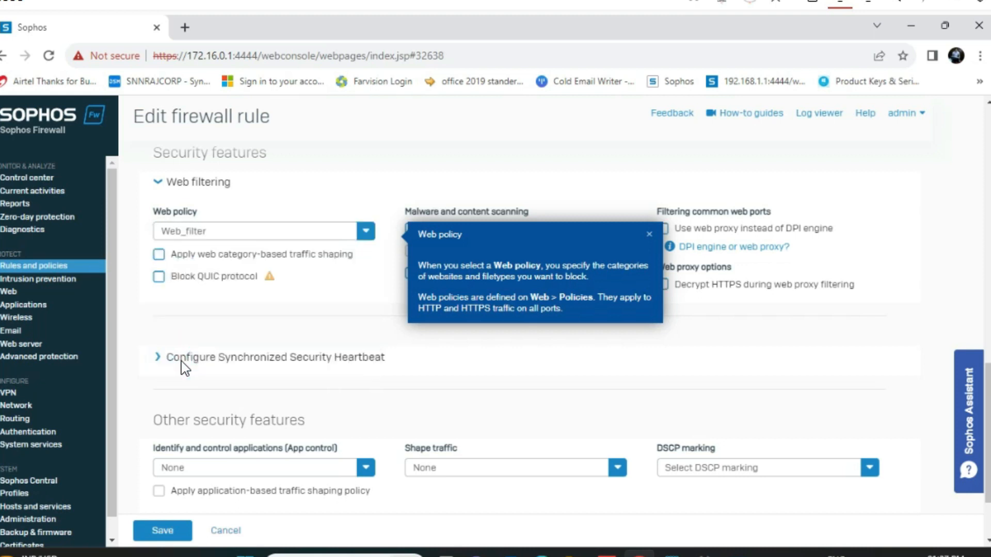
pyautogui.click(163, 533)
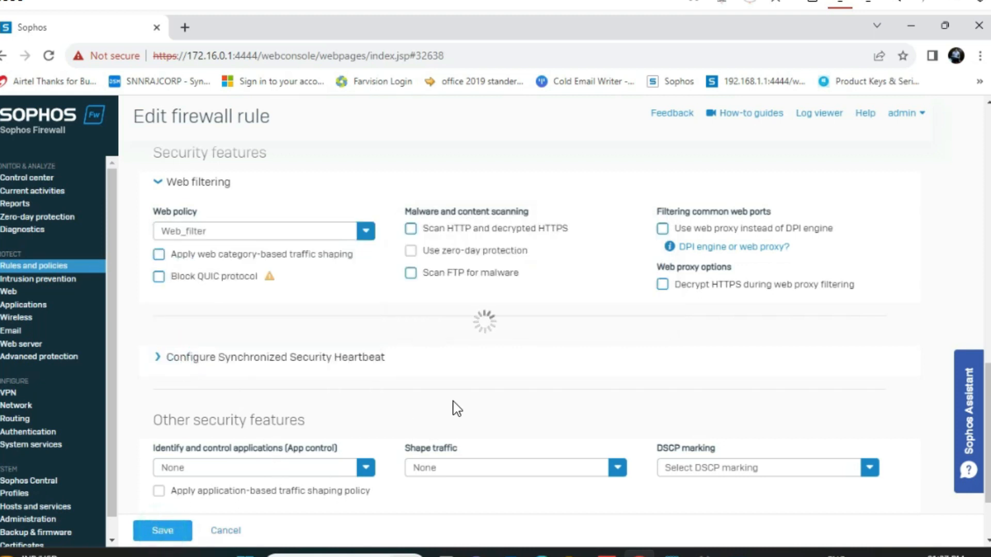
# Turn on HTTP/decrypted HTTPS and FTP malware scanning and save the rule
pyautogui.click(411, 221)
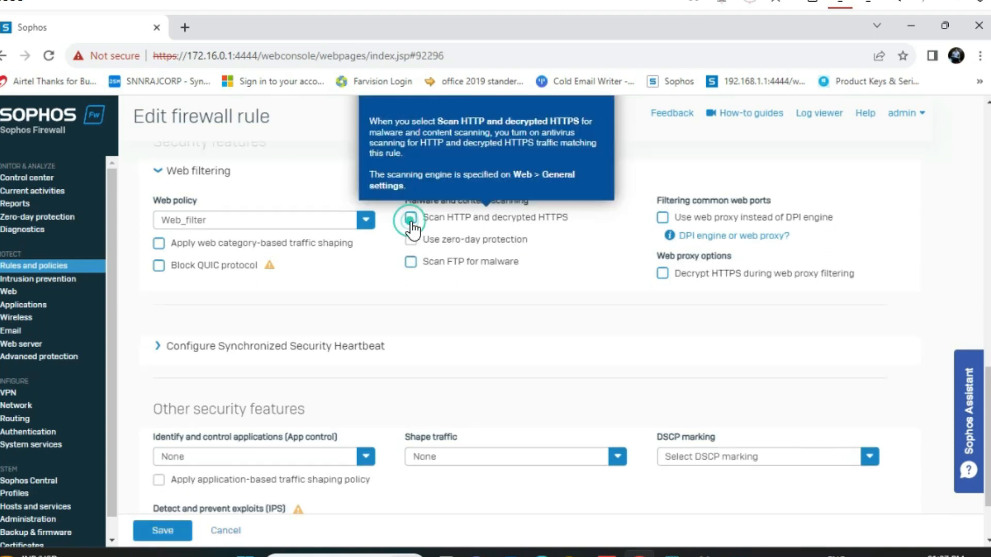
pyautogui.click(411, 262)
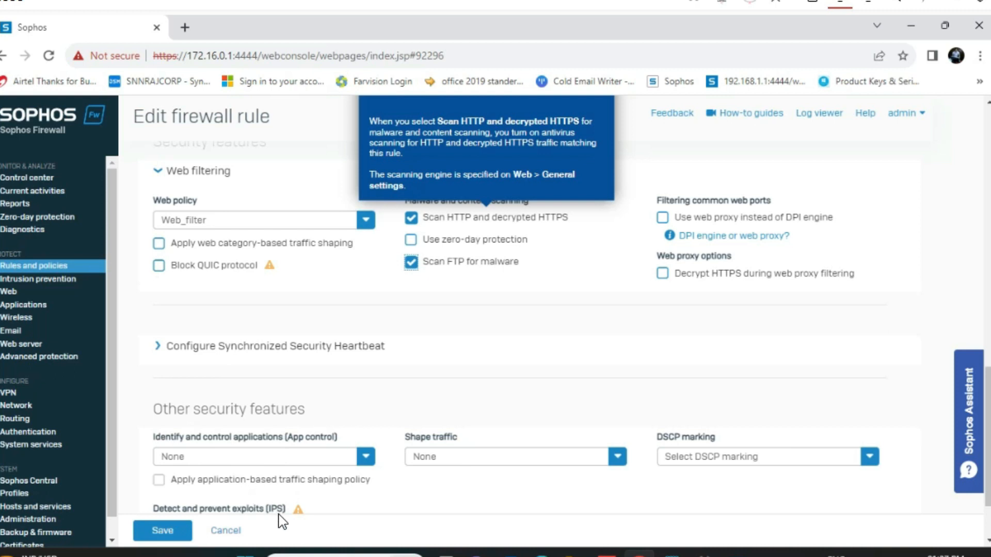
pyautogui.click(157, 531)
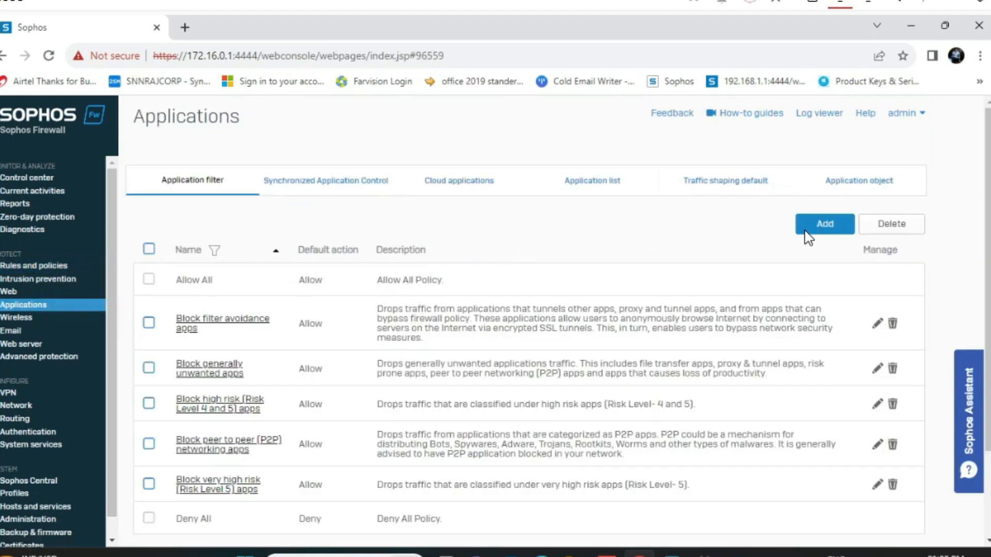
# Step through the registration wizard under Licensing, then download firmware SFOS 19.5.1 MR1-Build278
pyautogui.click(52, 499)
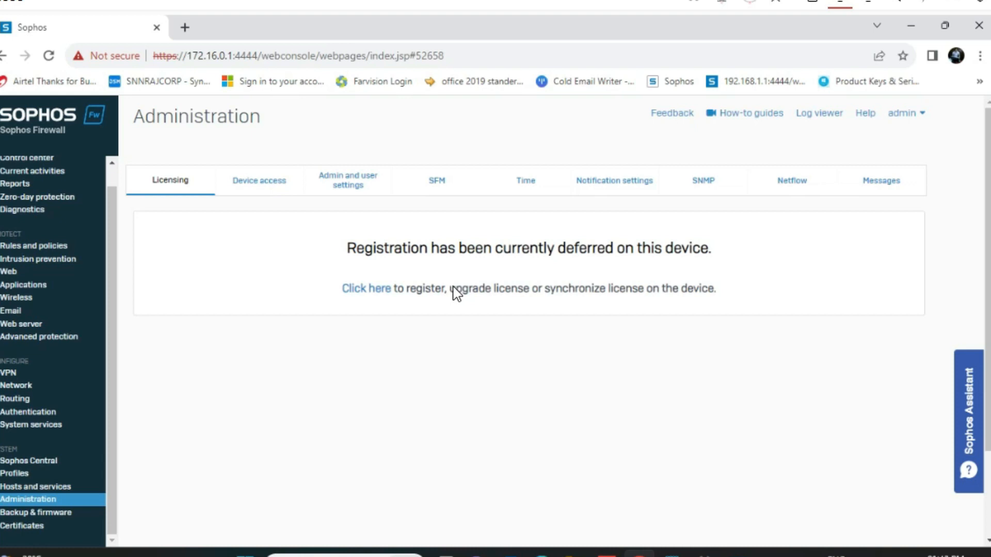
pyautogui.click(361, 290)
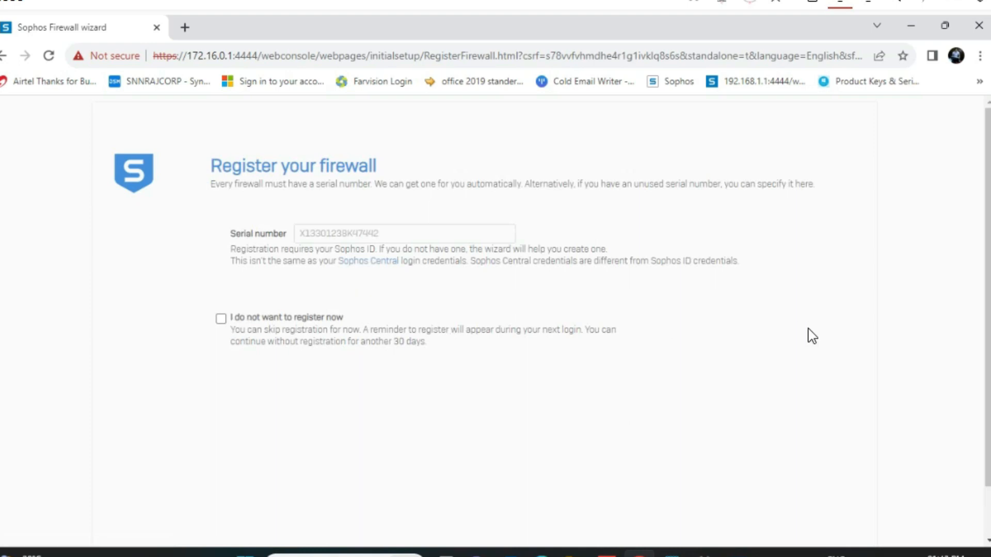
pyautogui.scroll(-1, 988, 319)
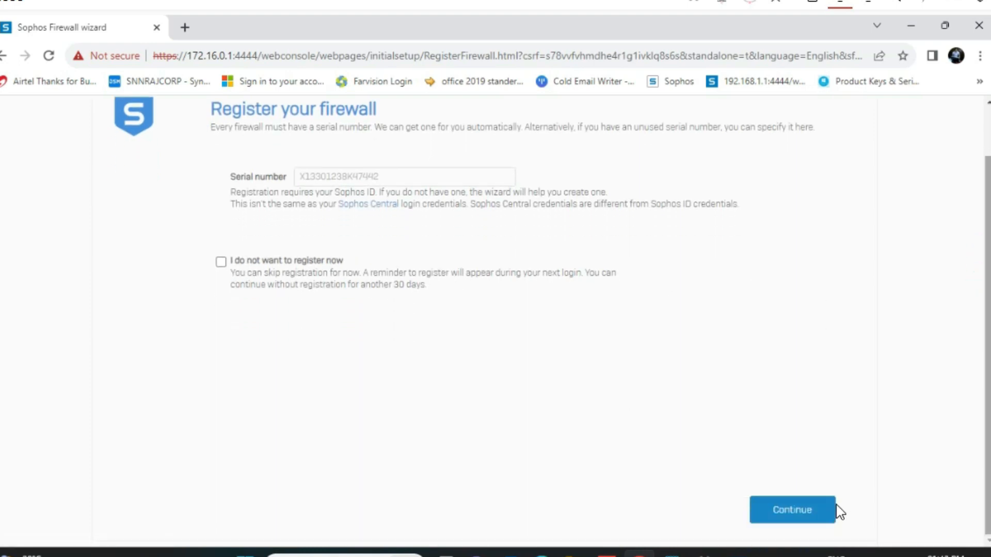
pyautogui.click(805, 509)
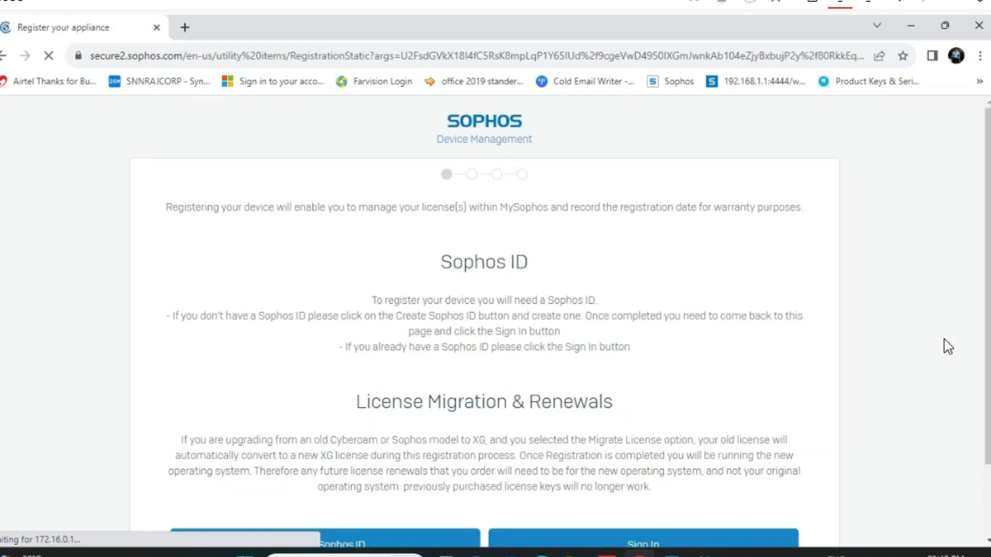
pyautogui.moveTo(986, 284); pyautogui.dragTo(988, 346)
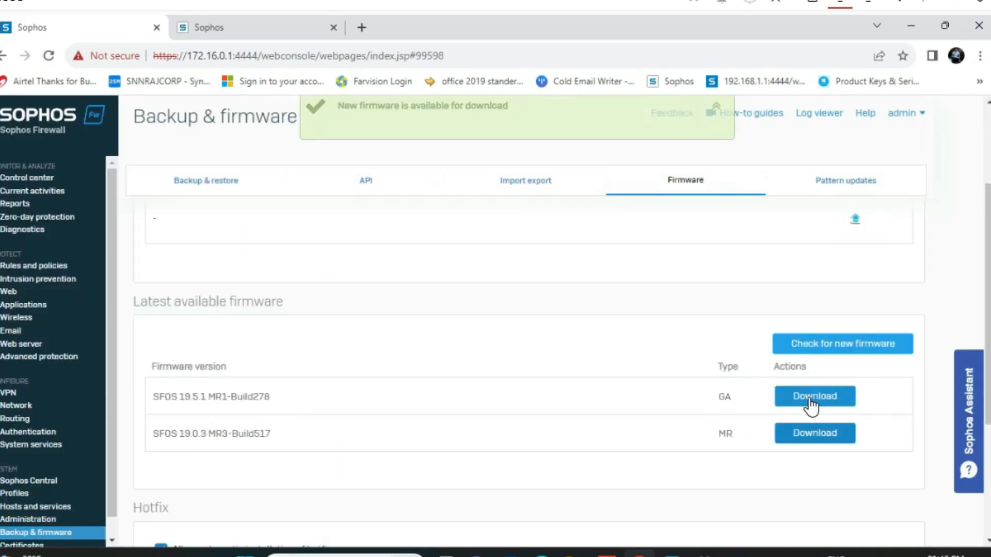
pyautogui.click(809, 399)
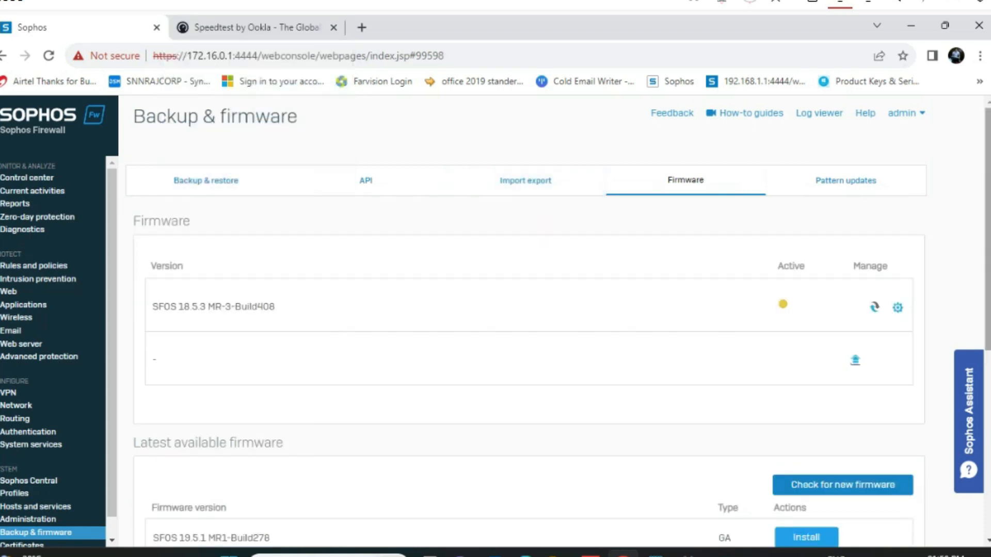
# Dismiss the new firmware notice and reboot the device into SFOS 19.5.1 MR-1-Build278
pyautogui.moveTo(988, 200); pyautogui.dragTo(988, 201)
pyautogui.moveTo(988, 305)
pyautogui.mouseDown()
pyautogui.moveTo(988, 491)
pyautogui.moveTo(988, 304)
pyautogui.mouseUp()
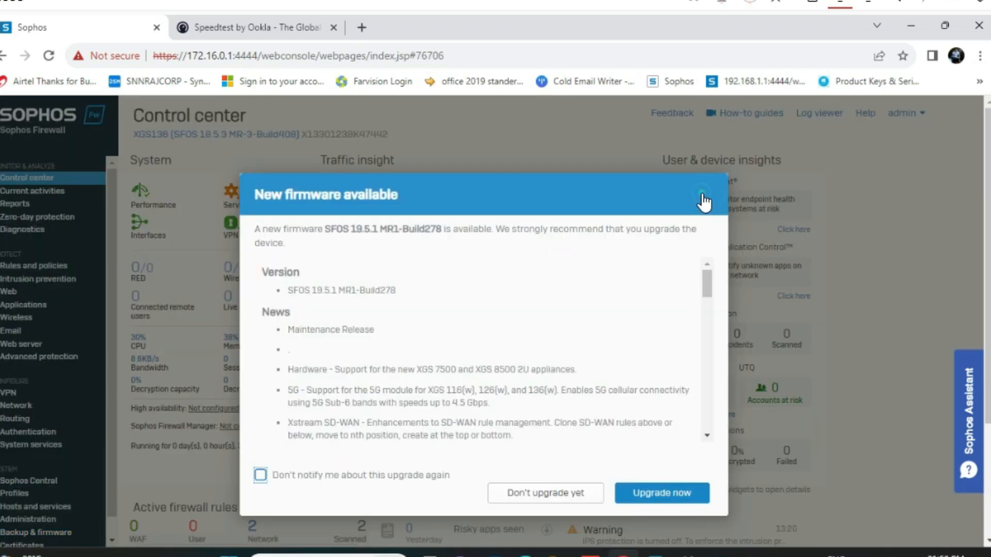
pyautogui.click(703, 193)
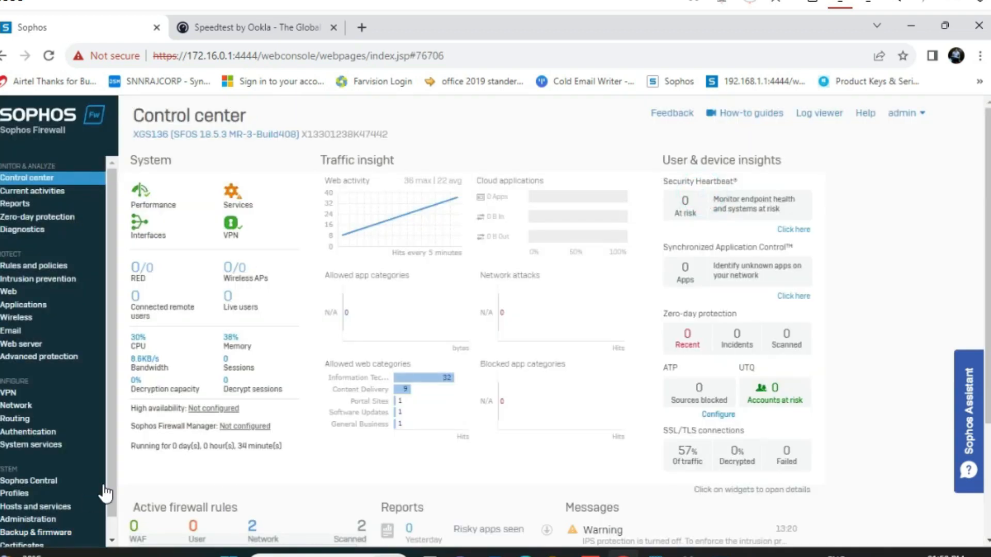
pyautogui.scroll(-1, 77, 480)
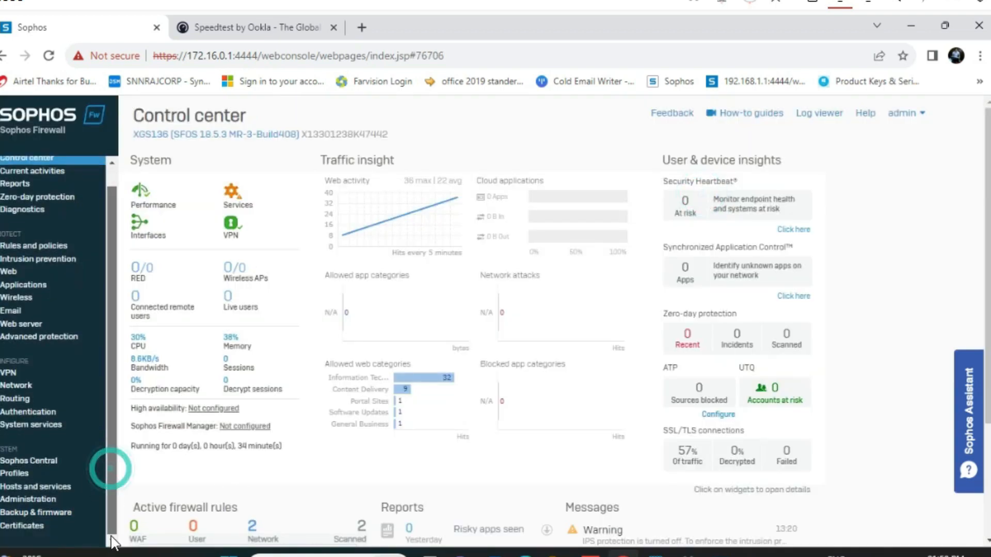
pyautogui.click(34, 500)
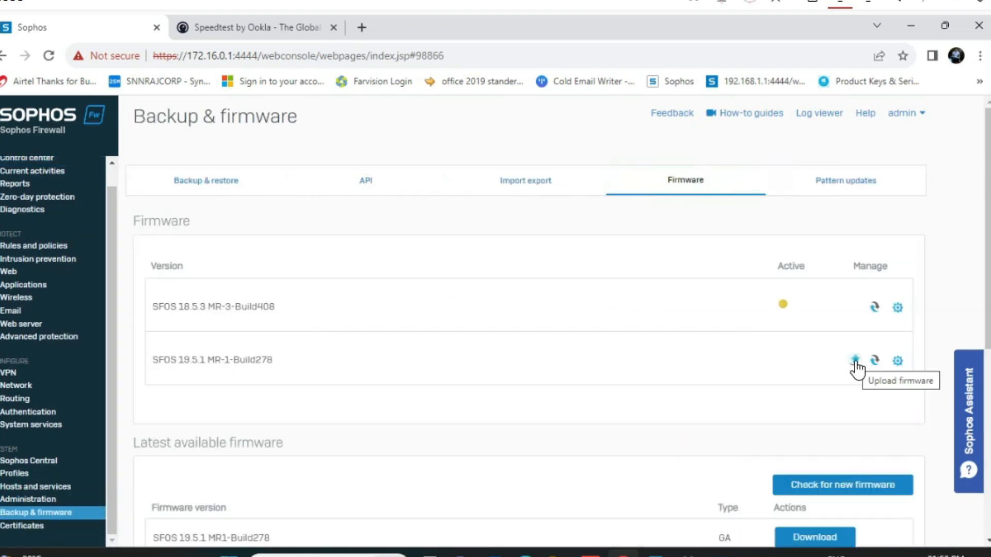
pyautogui.click(855, 359)
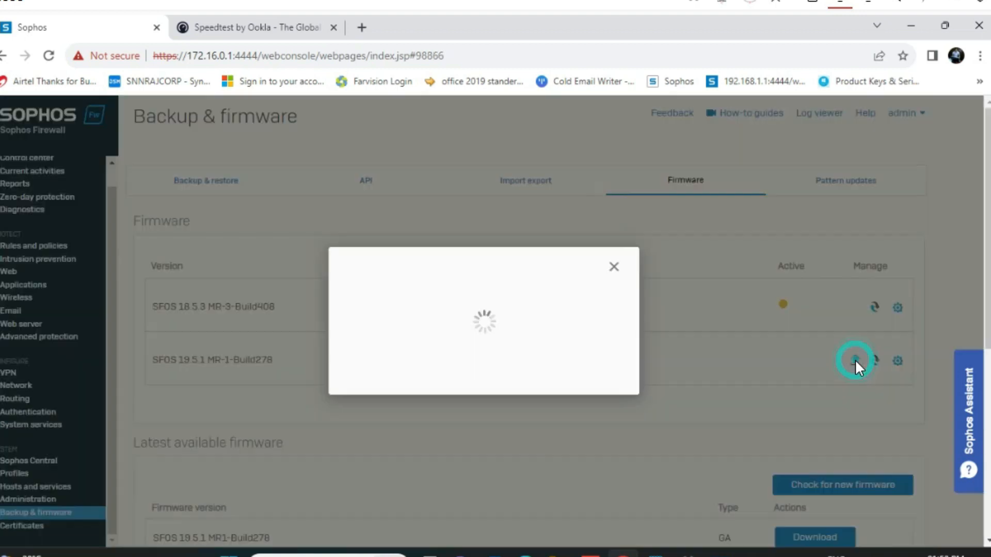
pyautogui.click(449, 356)
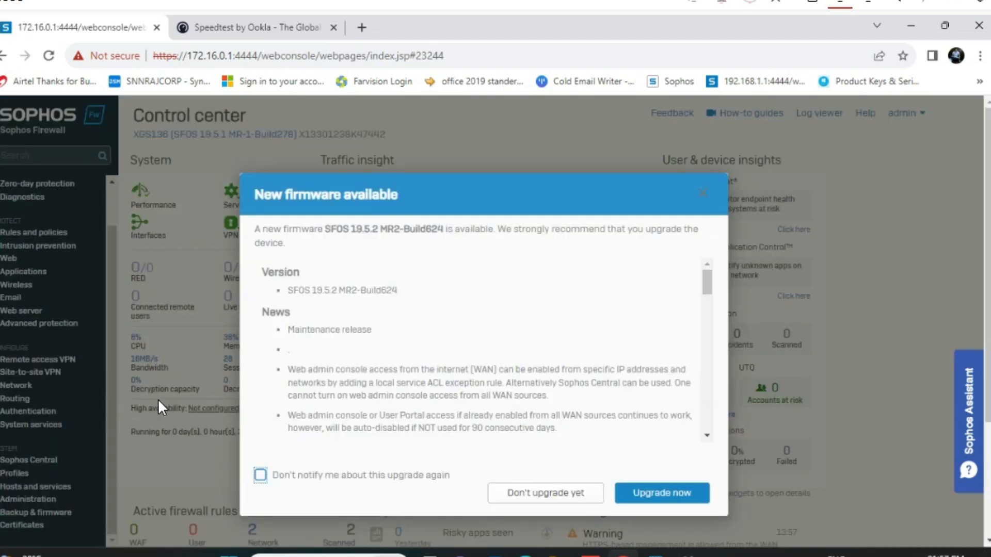
# Upgrade to SFOS 19.5.2 MR2-Build624, then begin creating a Sophos ID on the registration page
pyautogui.click(662, 496)
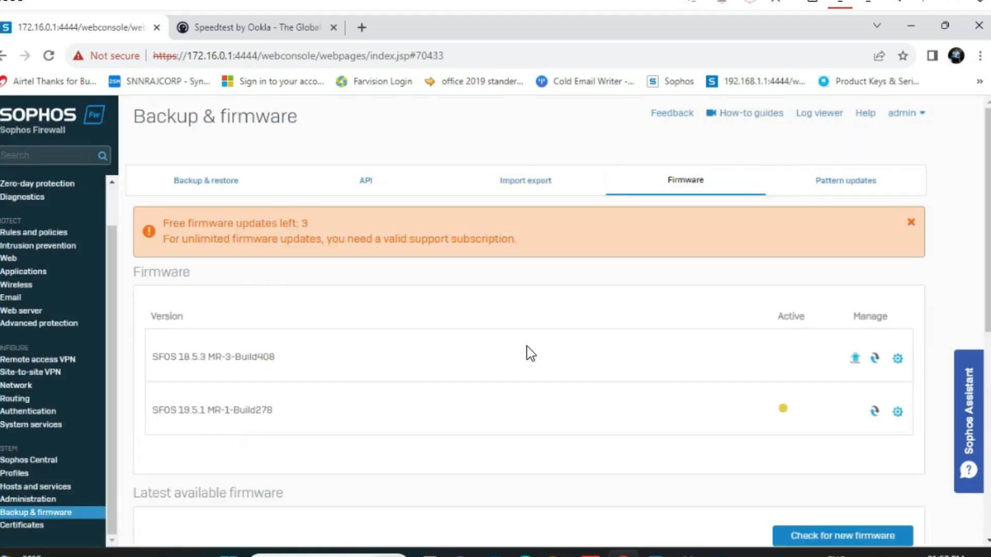
pyautogui.scroll(-6, 516, 320)
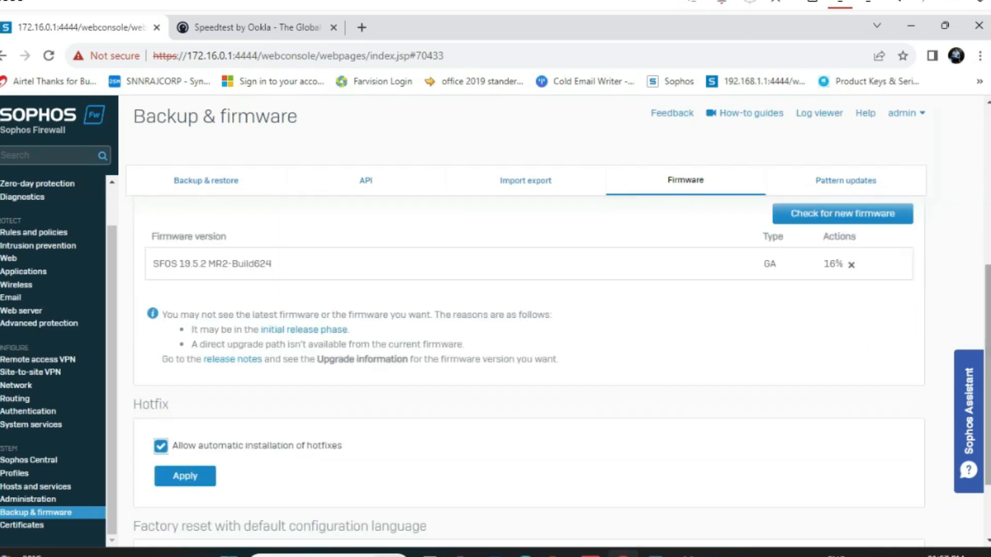
pyautogui.click(41, 496)
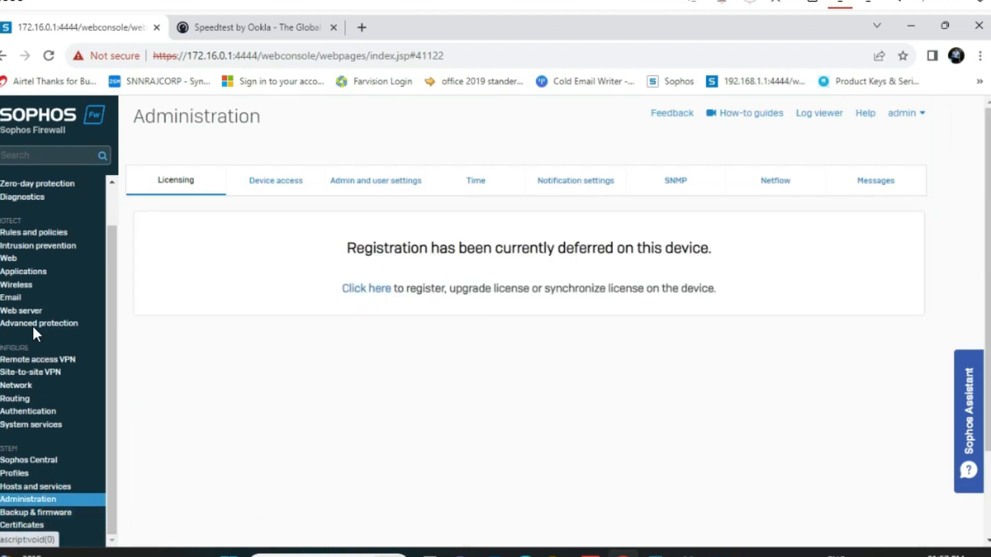
pyautogui.click(22, 385)
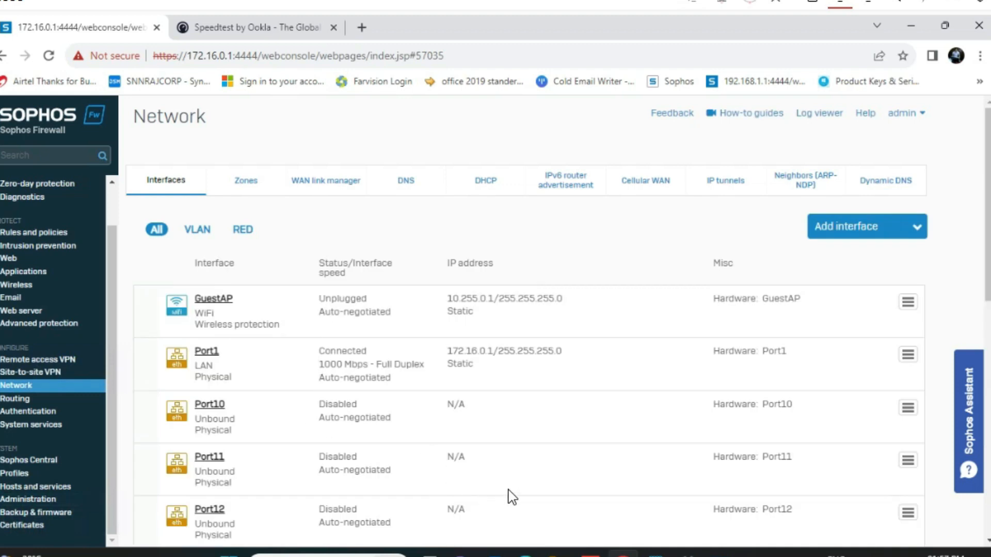
pyautogui.scroll(-5, 516, 372)
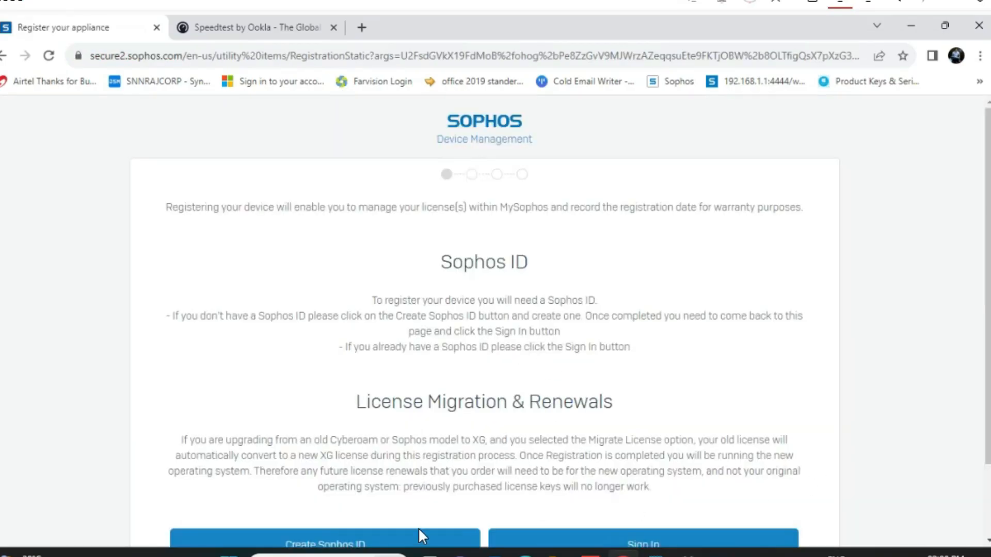
pyautogui.click(419, 538)
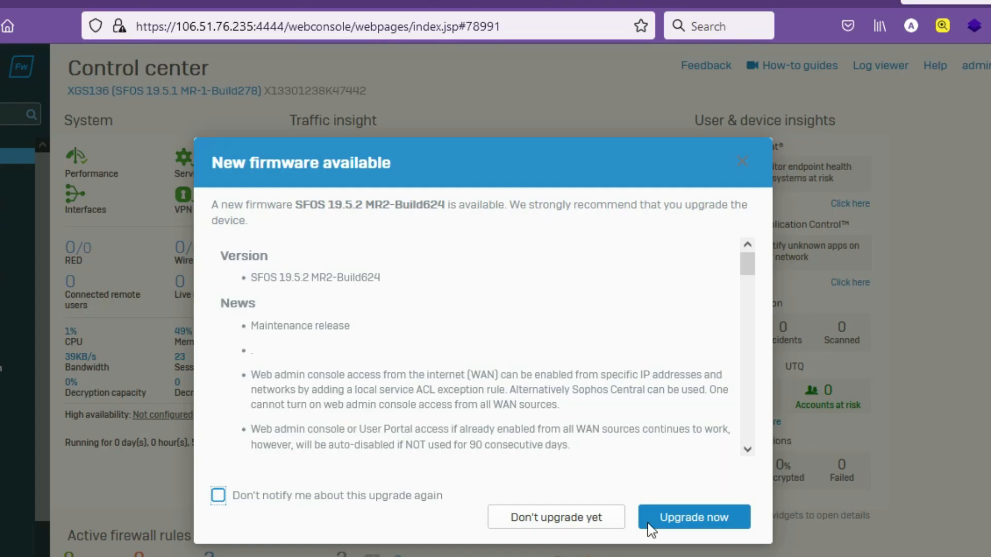
# Start the SFOS 19.5.2 MR-2-Build624 upgrade from the New firmware available dialog and wait for it to apply
pyautogui.click(692, 524)
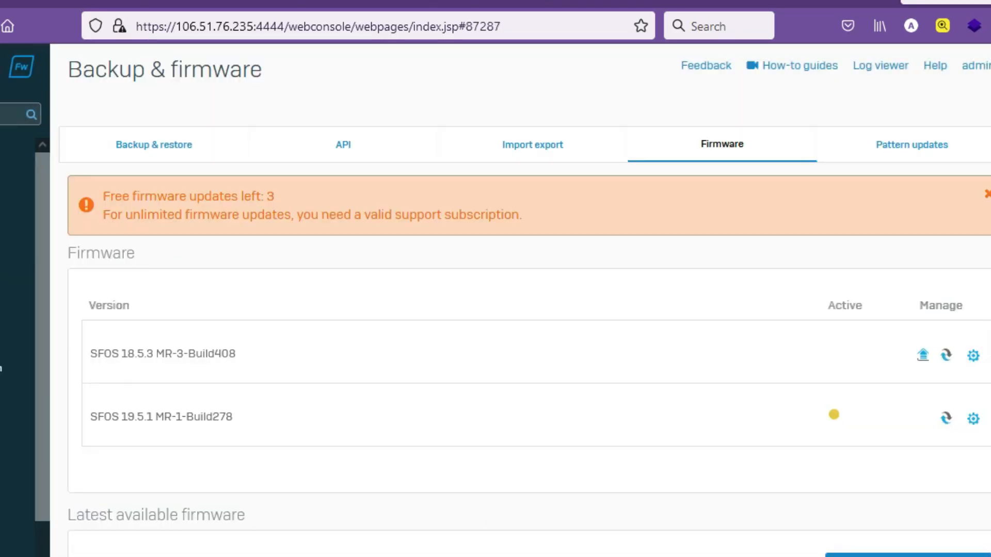
pyautogui.scroll(-6, 516, 361)
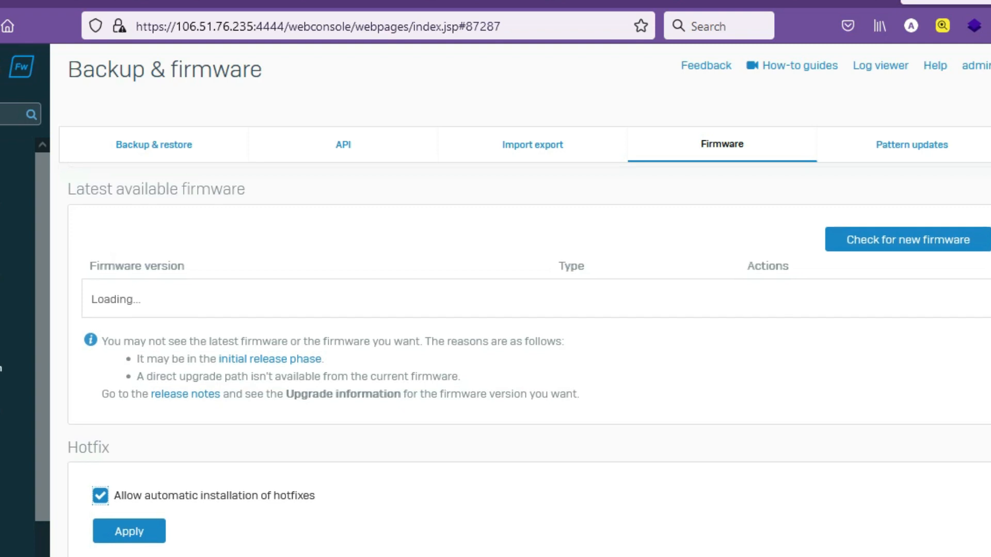
pyautogui.scroll(-1, 516, 361)
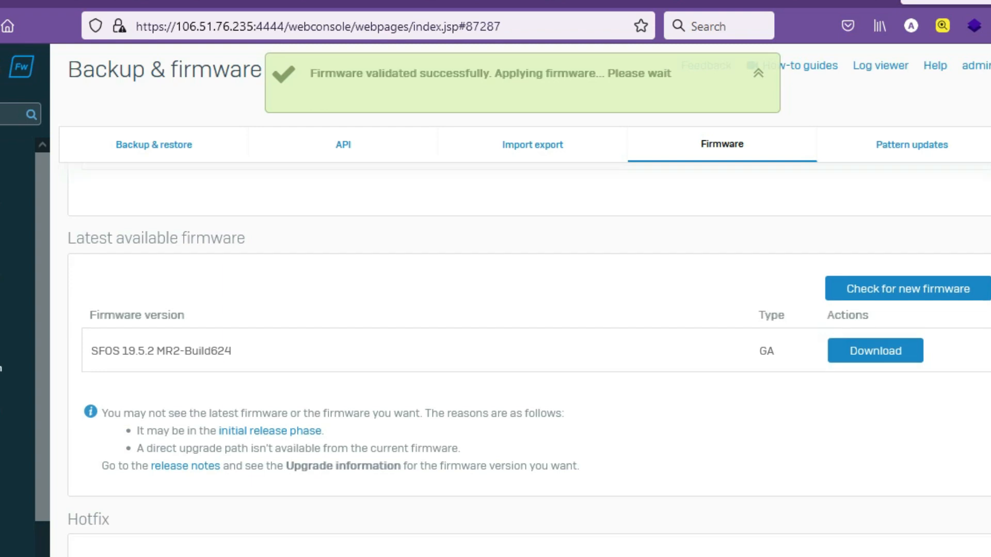
pyautogui.scroll(-3, 516, 361)
pyautogui.scroll(2, 516, 362)
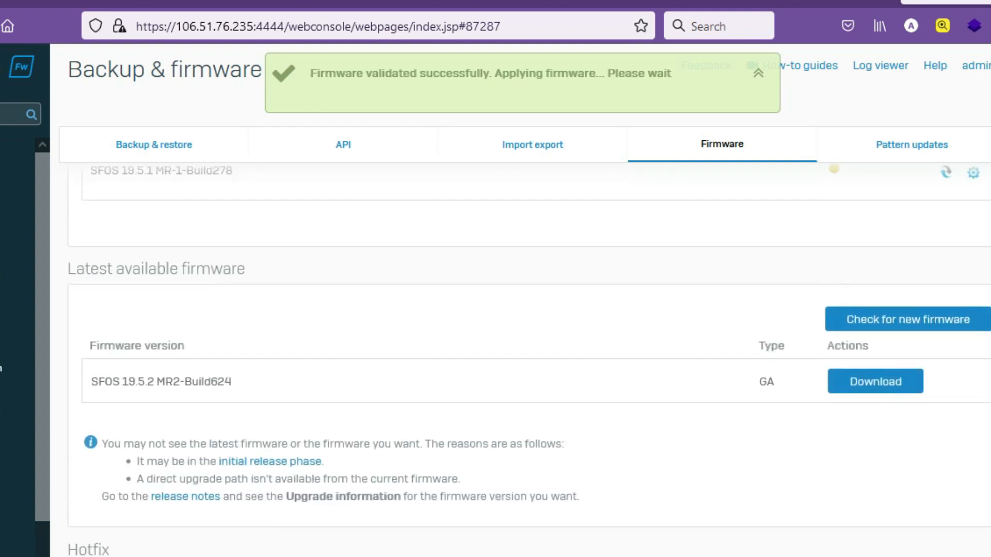
pyautogui.scroll(-1, 516, 361)
pyautogui.scroll(-3, 516, 362)
pyautogui.scroll(6, 516, 361)
pyautogui.scroll(-5, 516, 362)
pyautogui.scroll(3, 516, 361)
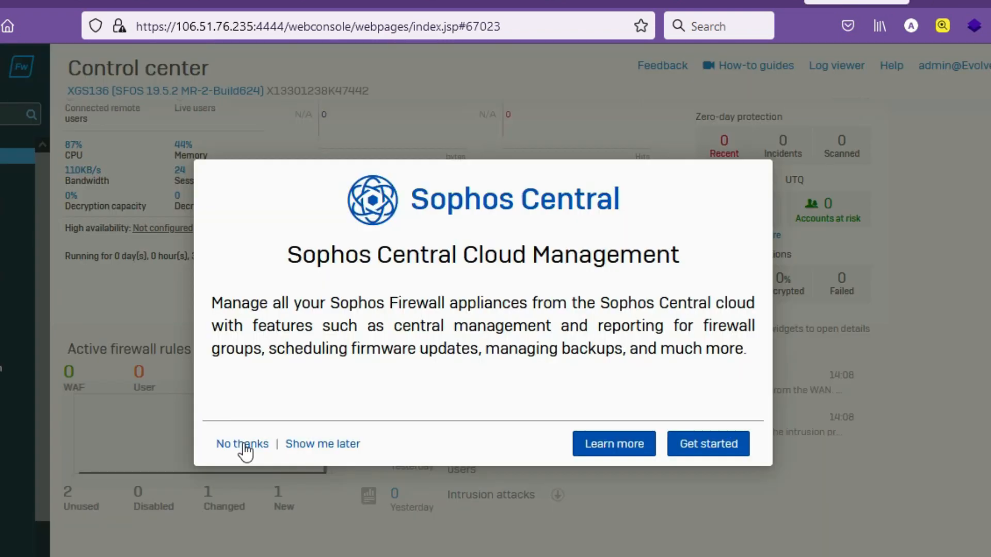